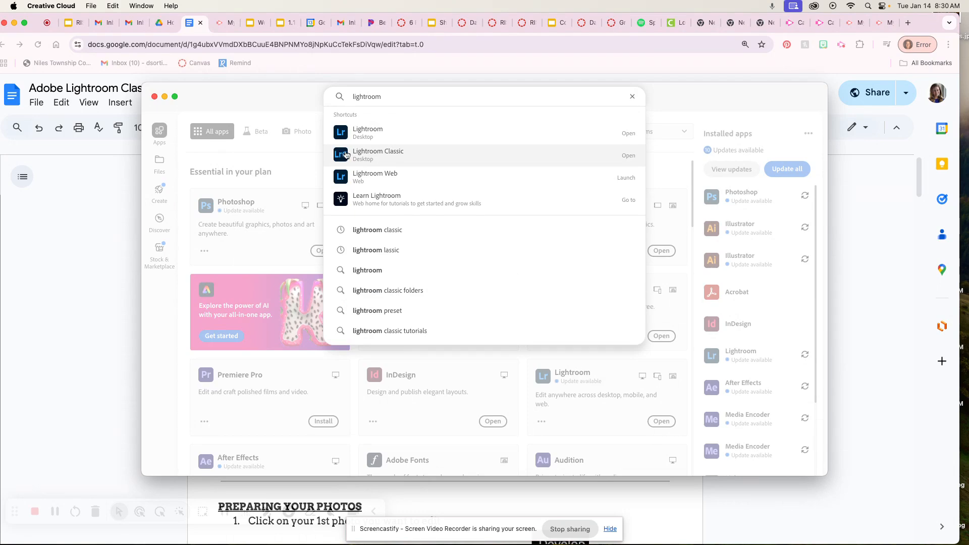
- Open Lightroom Classic from Creative Cloud, allowing it access to the removable volume and upgrading its catalog
click(412, 232)
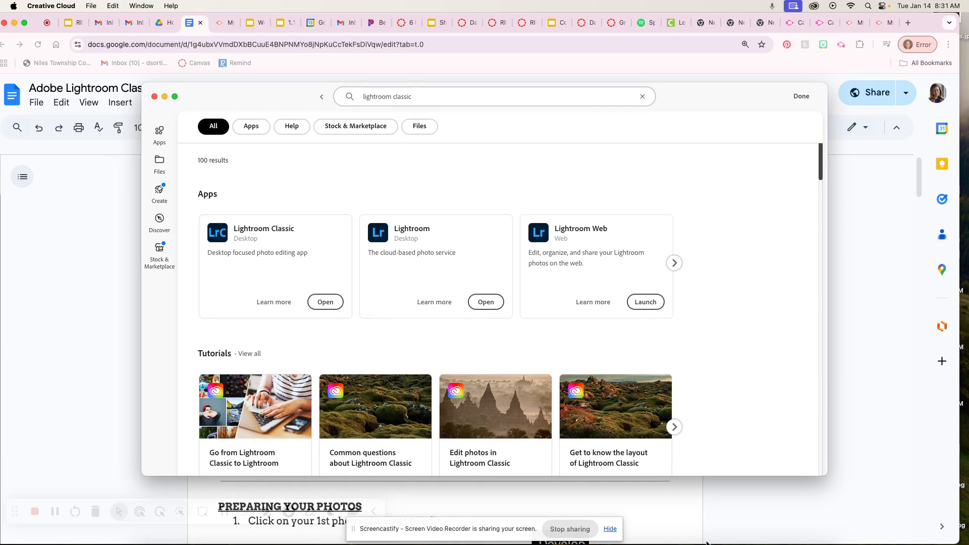
mouse_move(706, 543)
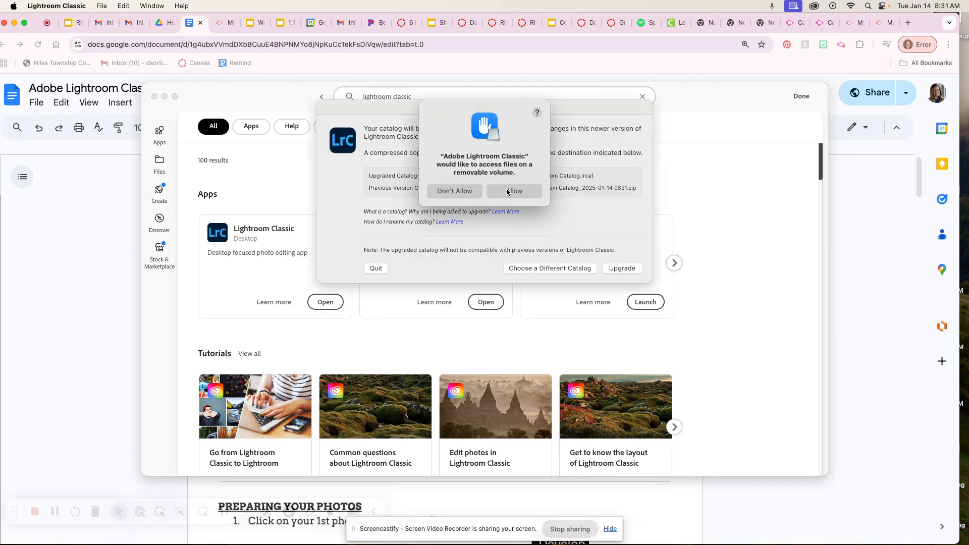
click(508, 192)
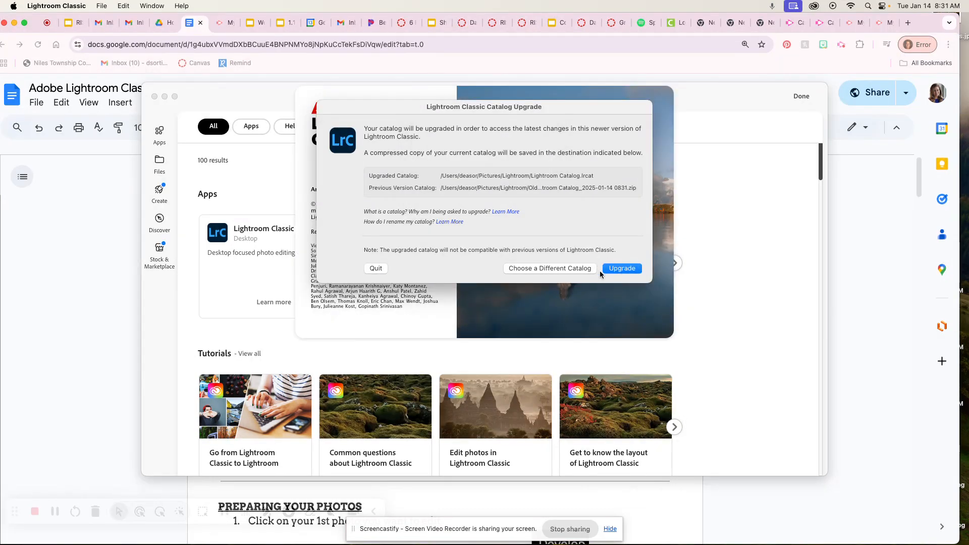
click(628, 269)
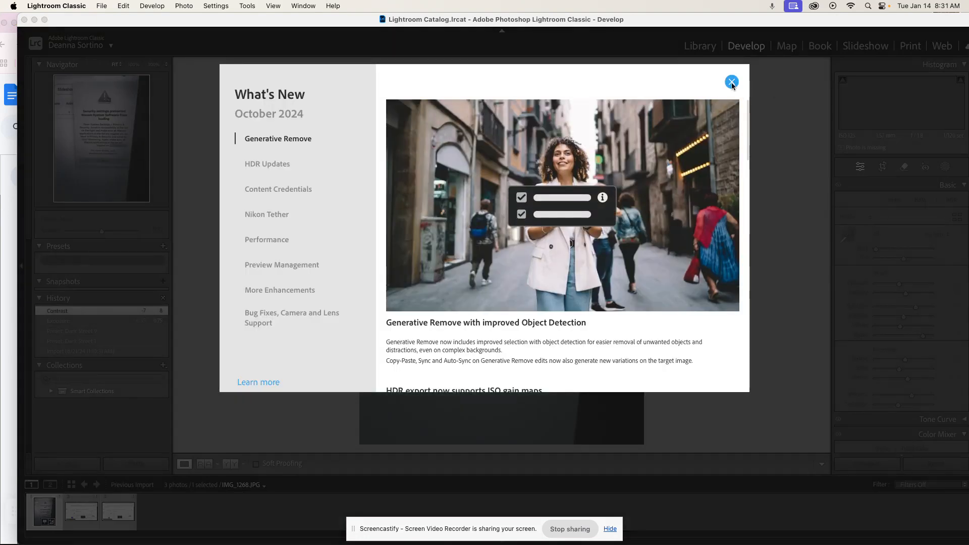
- Dismiss the What's New window and switch to the Library module
click(732, 82)
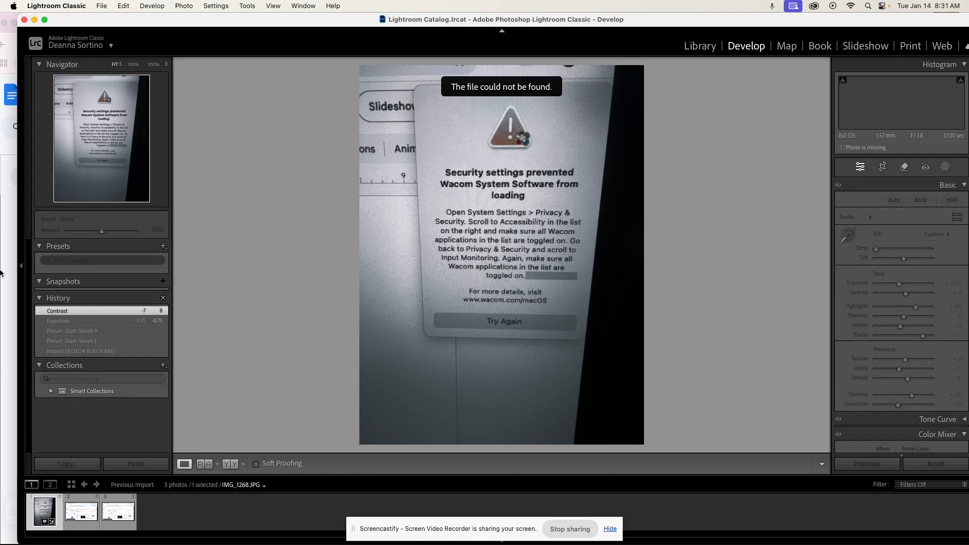
click(700, 49)
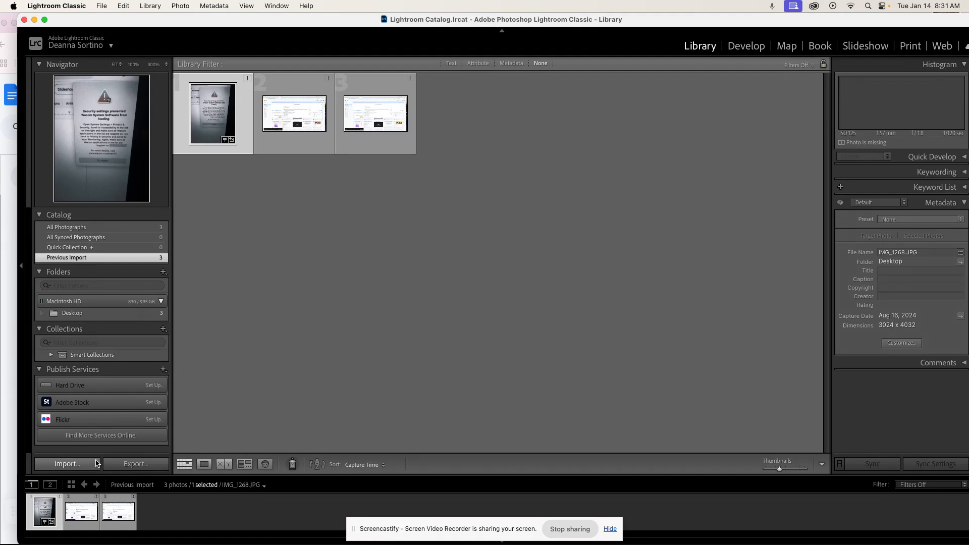
- Check the Lightroom setup instructions in the Google Docs document, and clear the browser, Lightroom Classic and Creative Cloud windows off the desktop
click(7, 463)
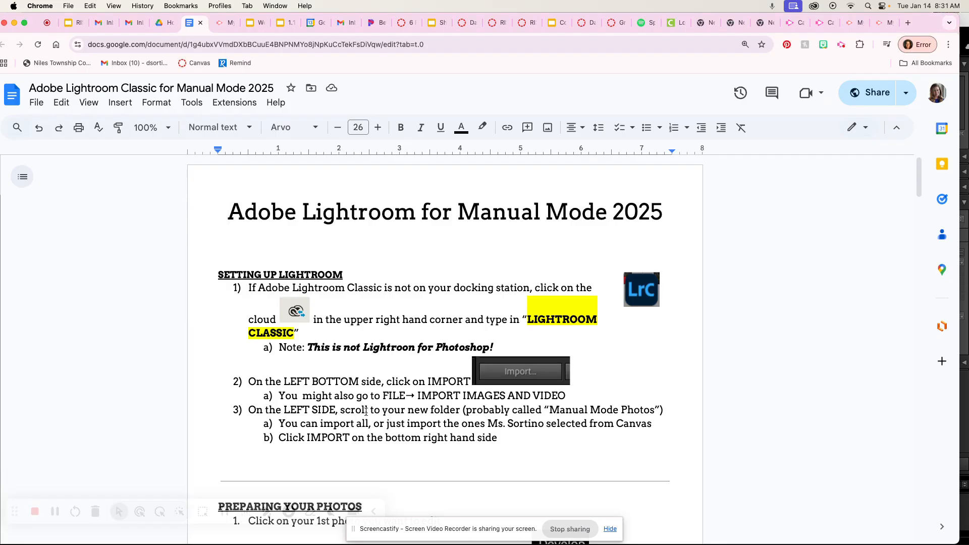
scroll(366, 412, down, 3)
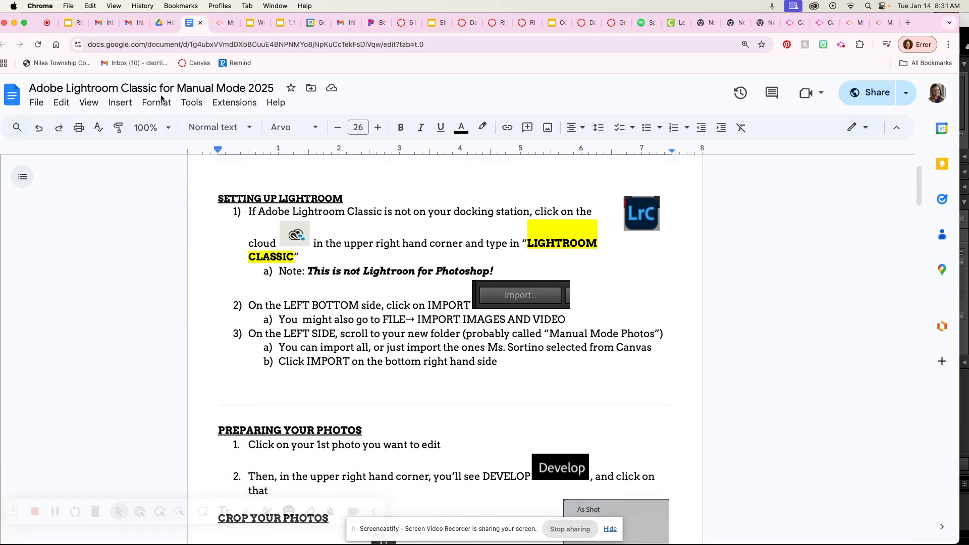
click(14, 23)
click(34, 23)
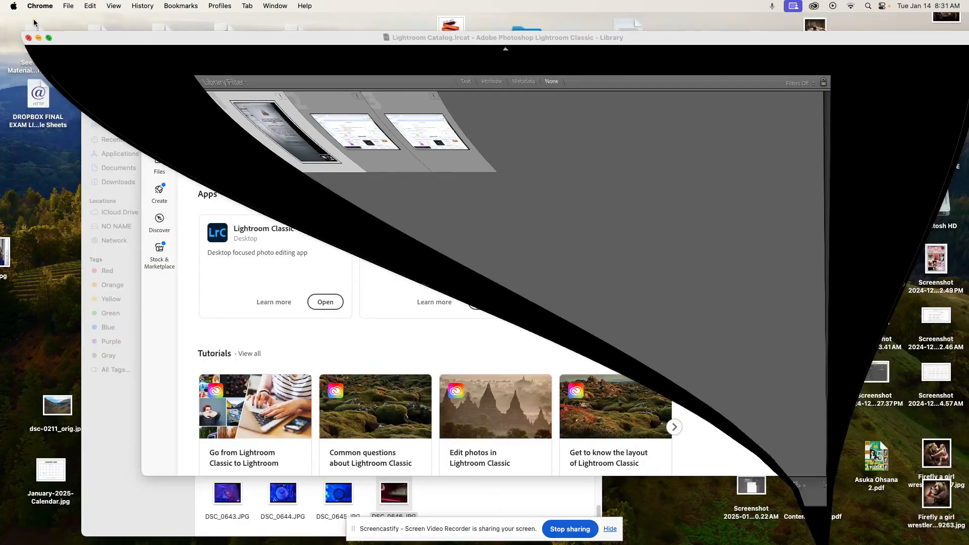
click(152, 97)
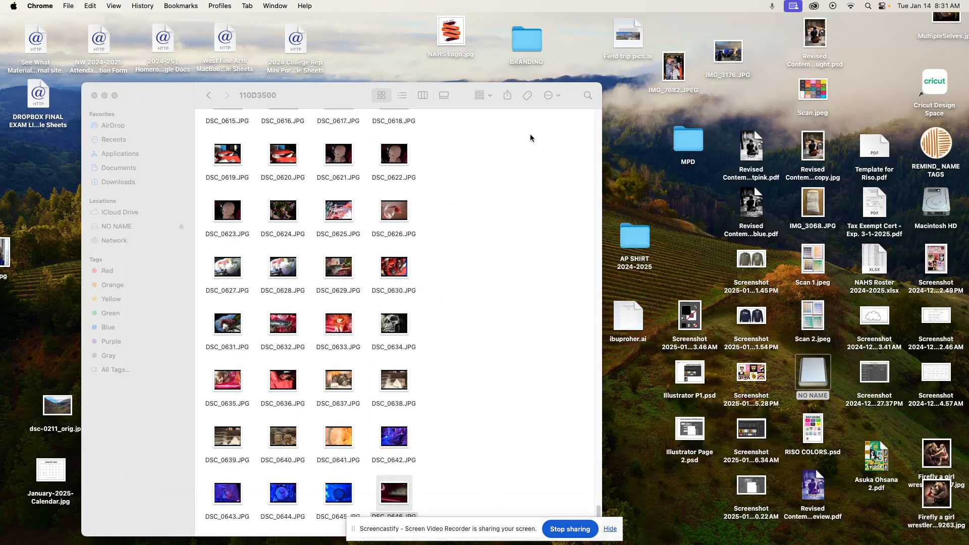
- Create a new folder on the desktop and name it DIGI PHOTO 2
right_click(635, 175)
click(659, 178)
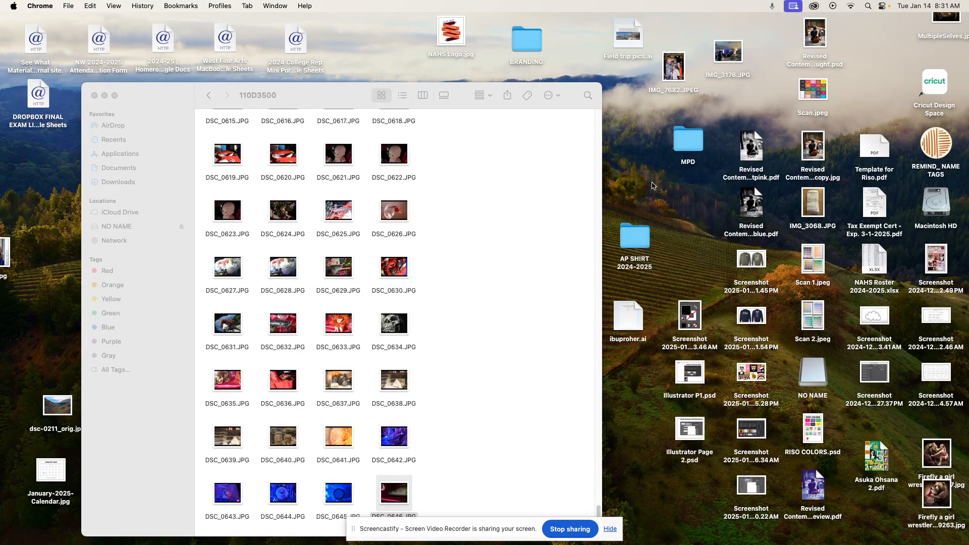
double_click(647, 200)
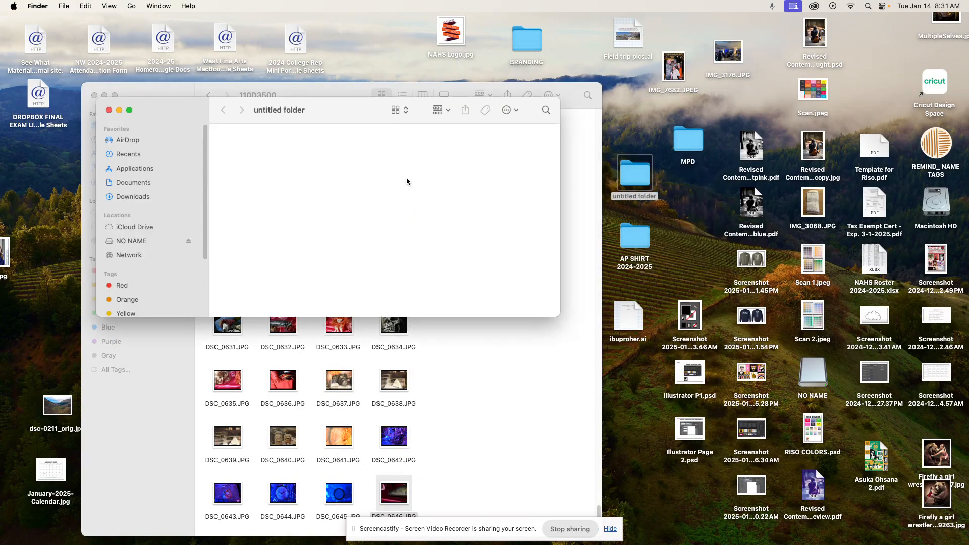
click(108, 110)
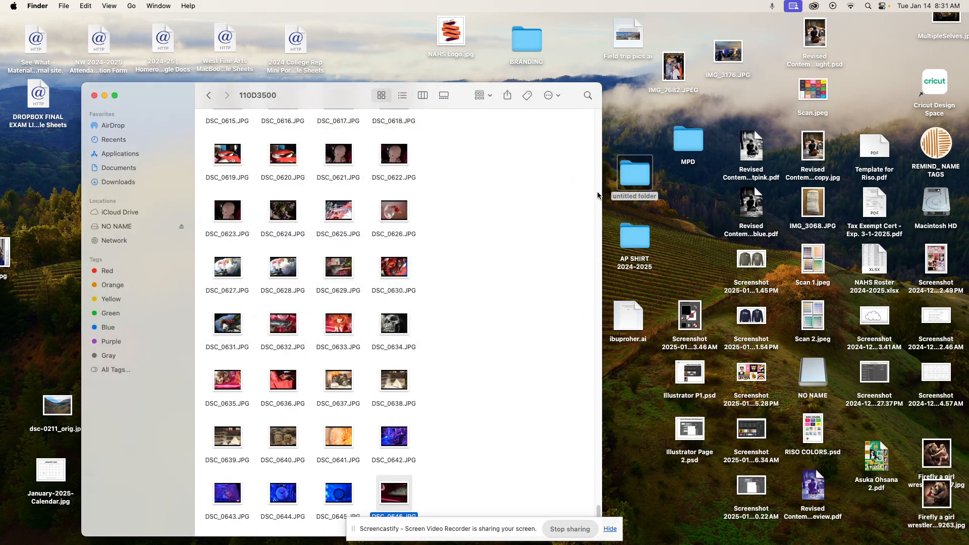
click(637, 198)
click(637, 199)
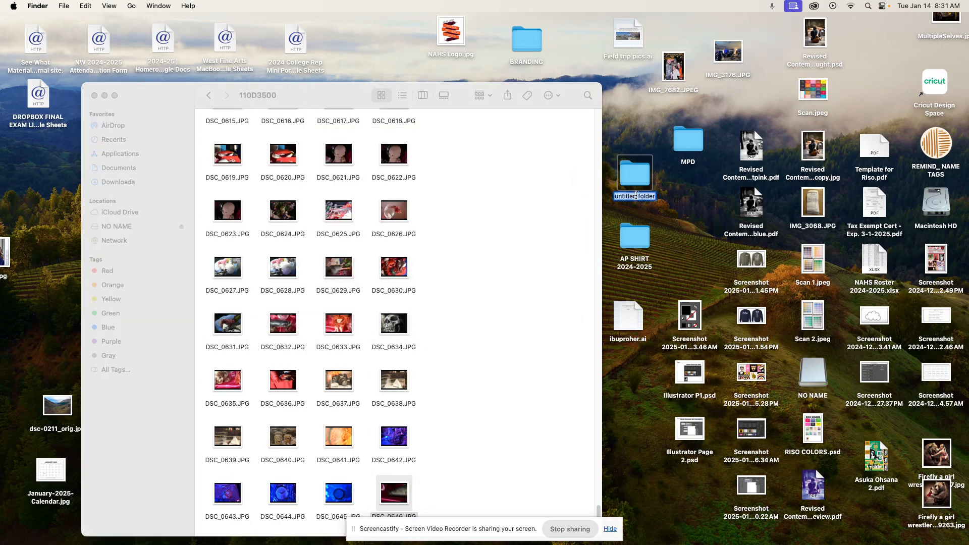
text(DIGI PHOTO 2)
- Create a subfolder named MANUAL MODE PRACTICE inside the DIGI PHOTO 2 folder
click(637, 183)
double_click(637, 183)
right_click(379, 183)
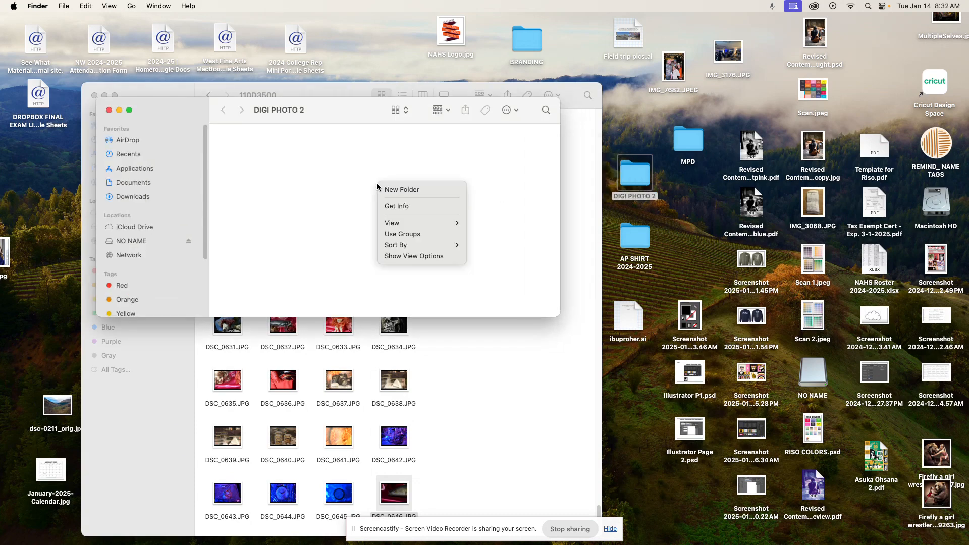
click(399, 190)
text(MAN)
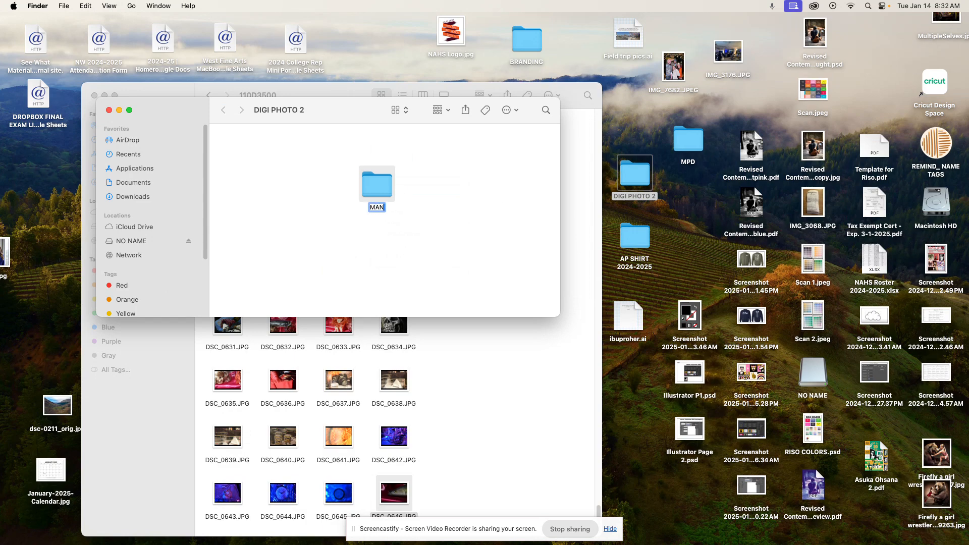
text(UAL MODE PRACTICE)
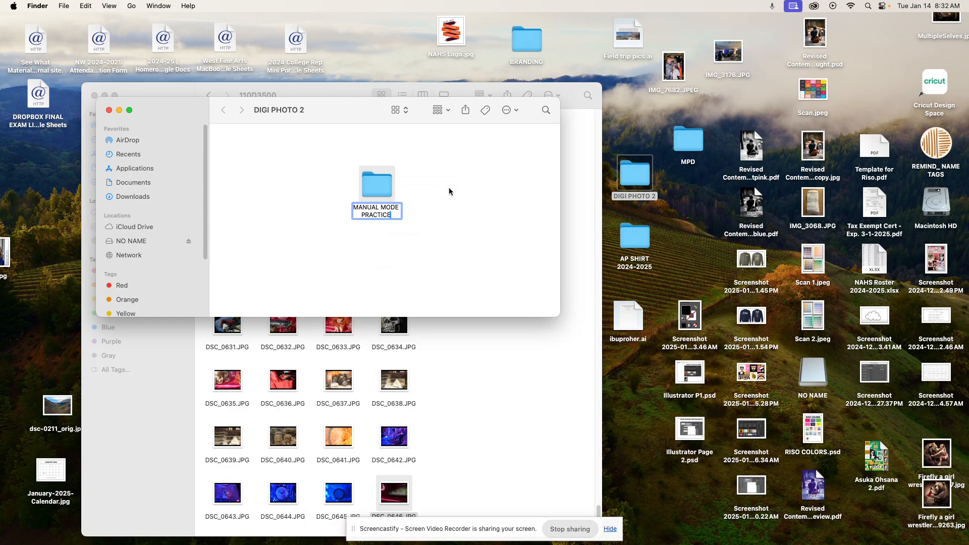
key(Return)
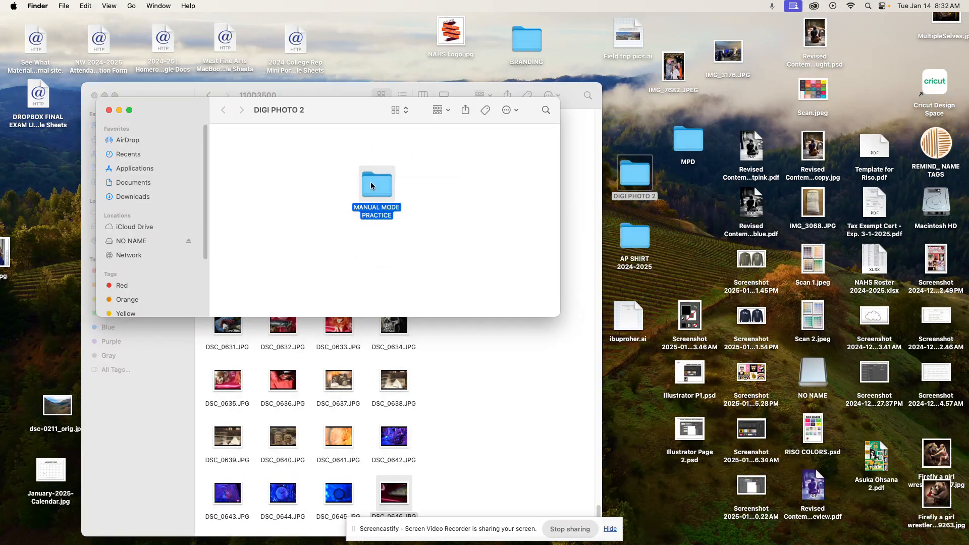
- Open the MANUAL MODE PRACTICE folder and copy photos DSC_0619.JPG through DSC_0646.JPG into it from the 110D3500 folder
double_click(370, 182)
key(super+w)
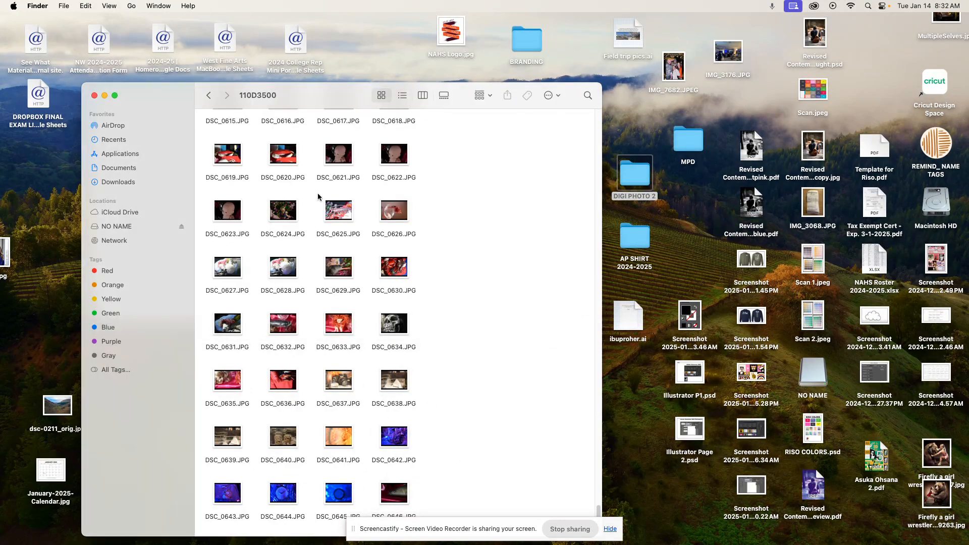
scroll(305, 227, up, 3)
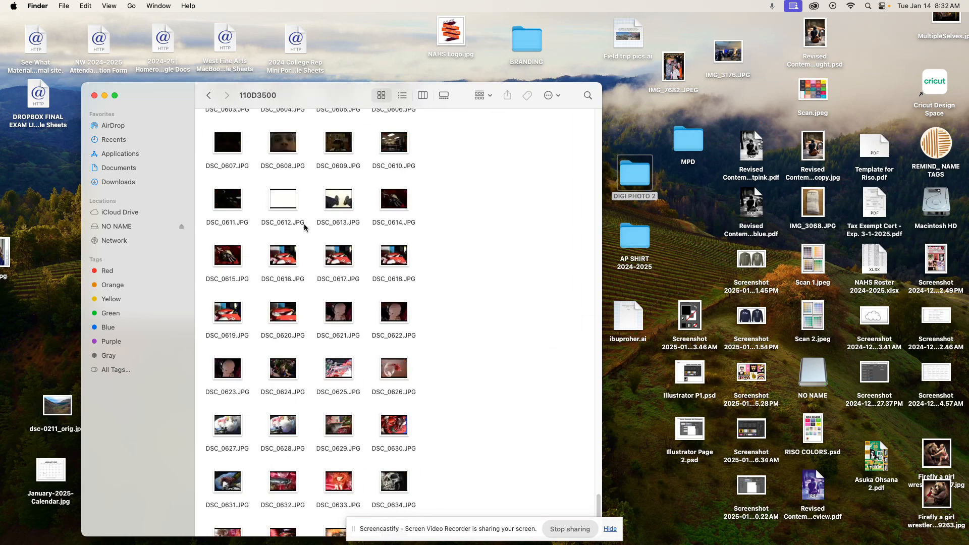
click(221, 258)
scroll(316, 347, down, 3)
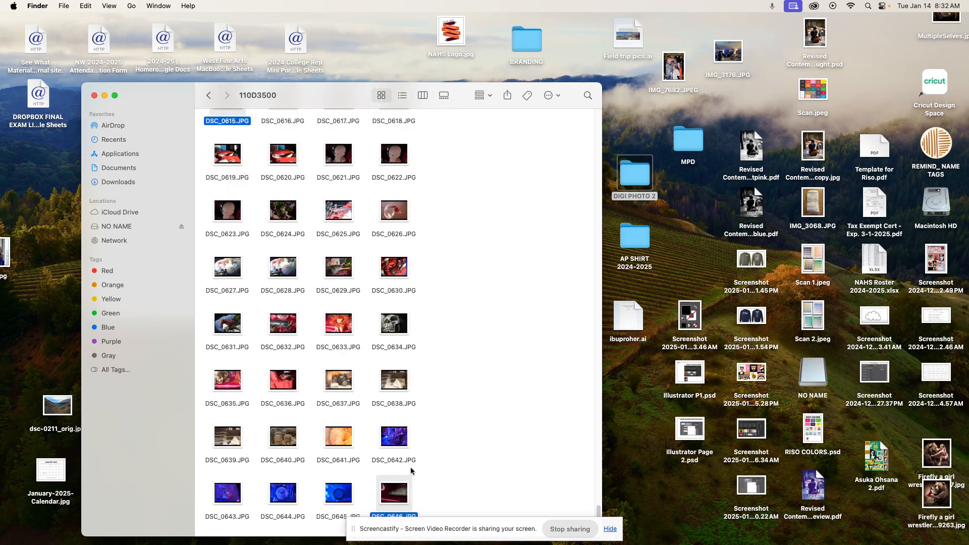
drag(457, 503, 239, 194)
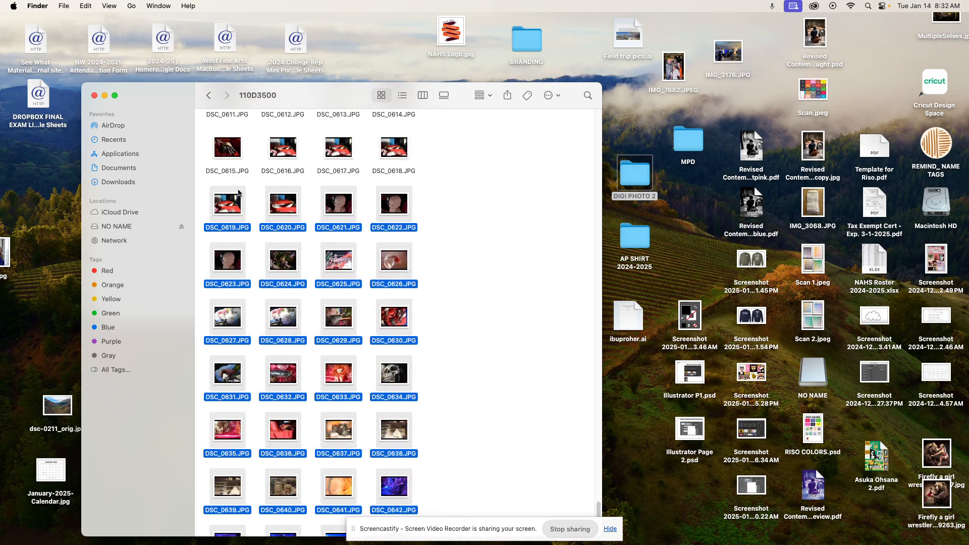
drag(161, 100, 569, 129)
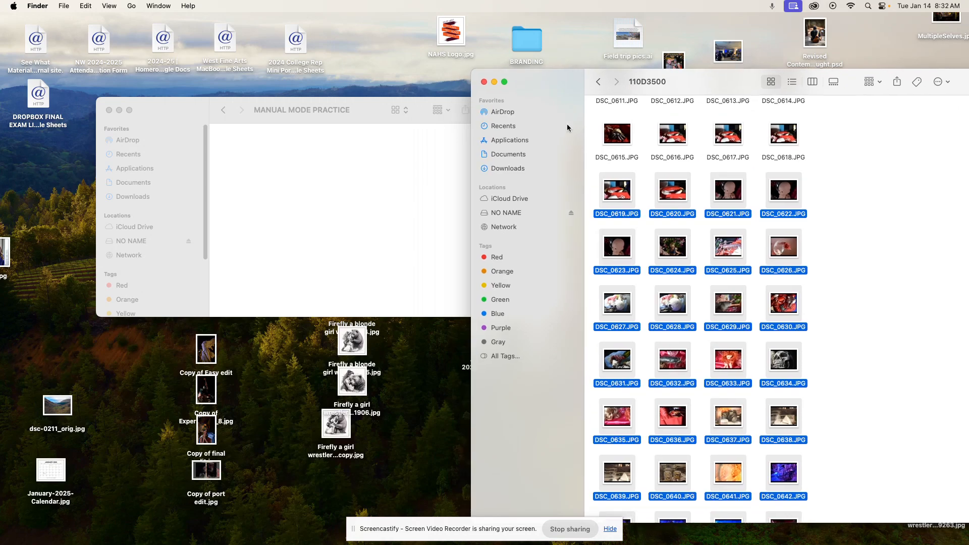
drag(628, 199, 290, 197)
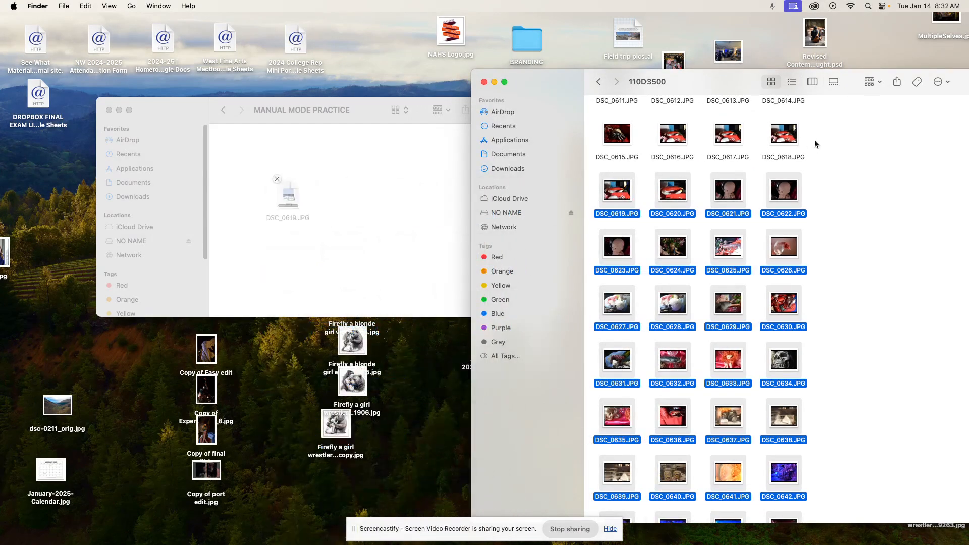
- Copy photos DSC_0615.JPG through DSC_0618.JPG into MANUAL MODE PRACTICE and close the 110D3500 folder window
drag(824, 137, 258, 191)
scroll(706, 255, up, 5)
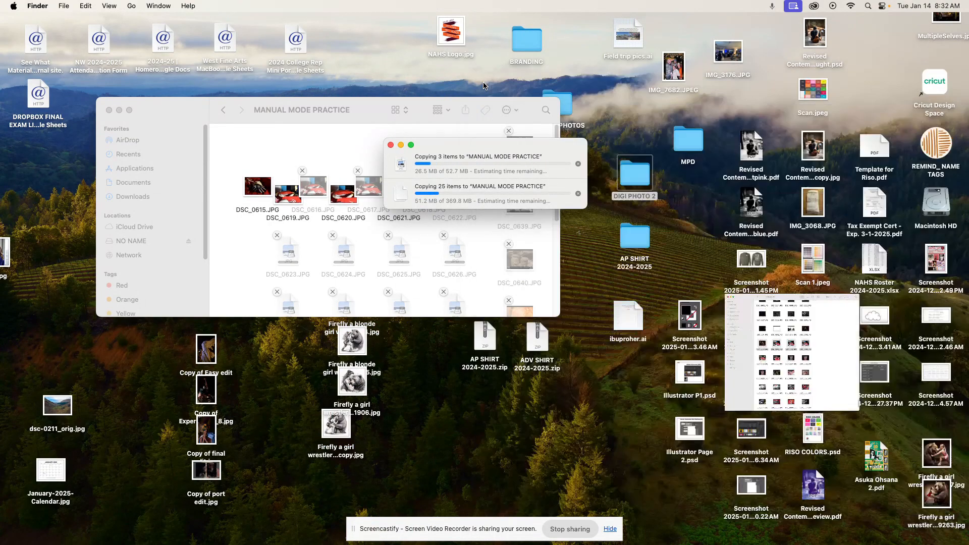
click(484, 82)
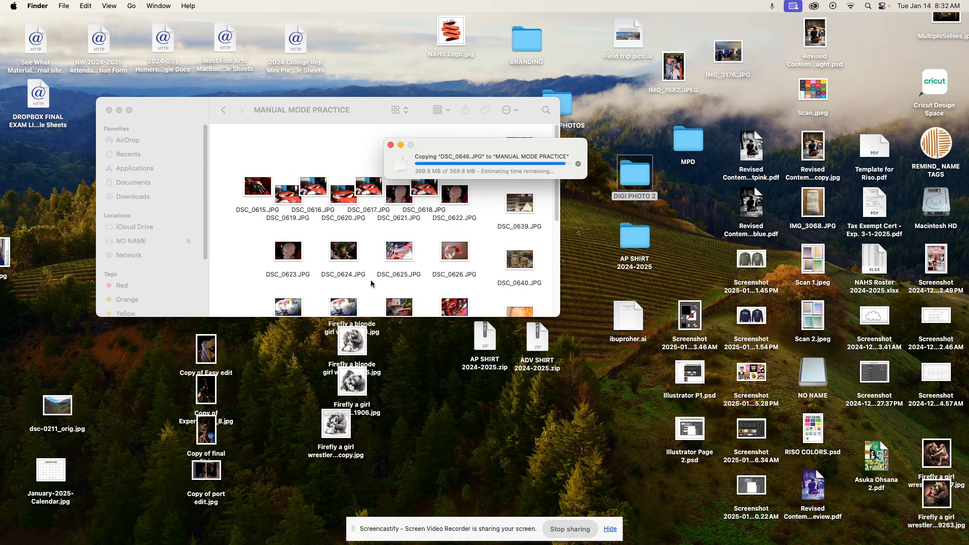
- Open the copied DSC_0615.JPG in Preview to check the photo, and close it again
click(259, 190)
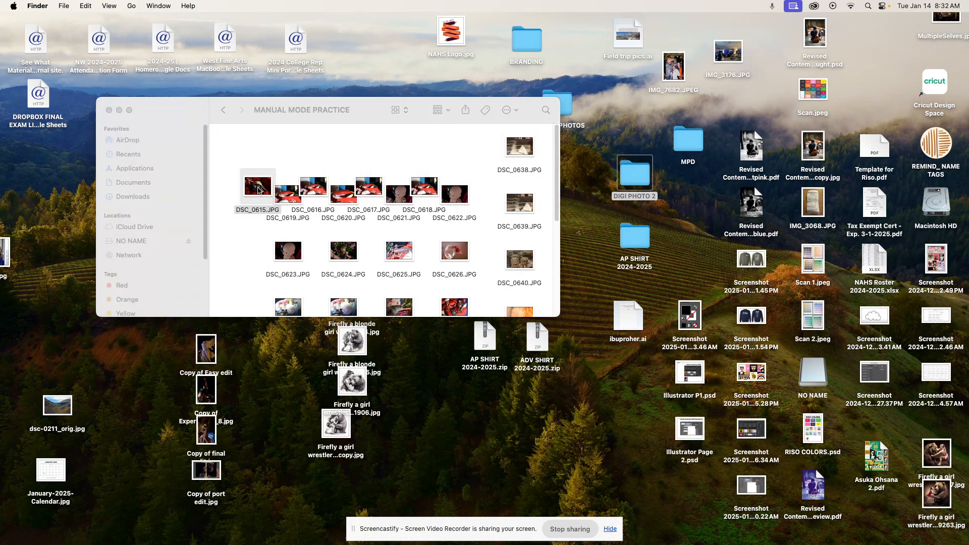
double_click(259, 190)
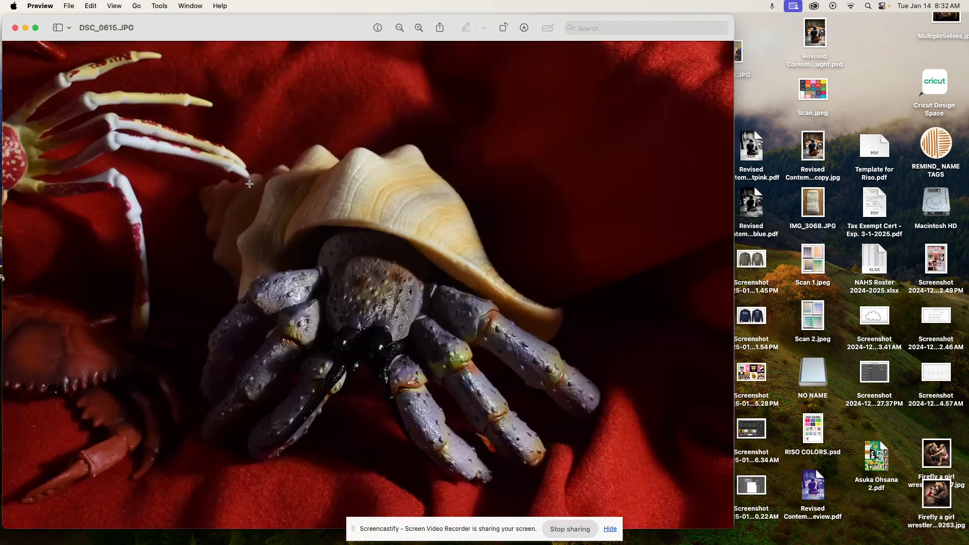
click(14, 28)
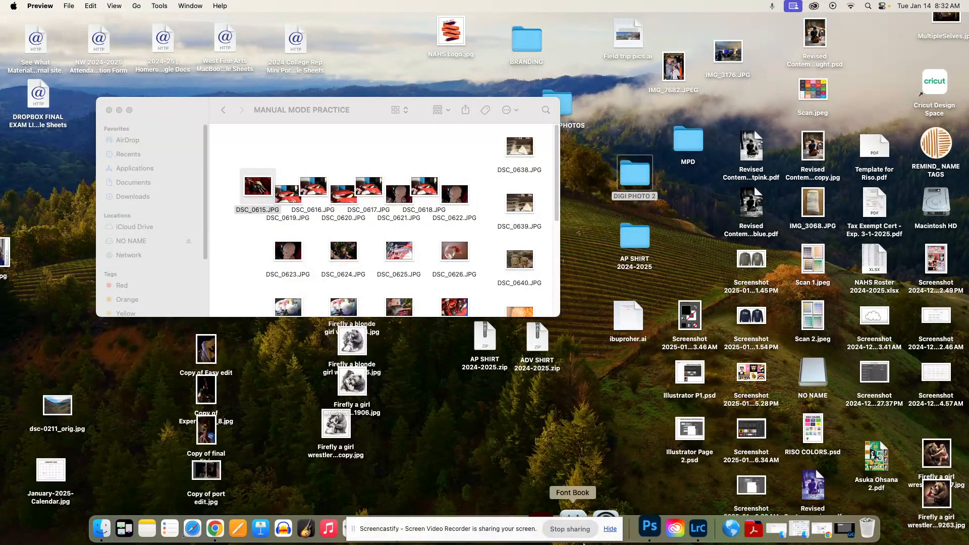
- Switch to Lightroom Classic and start an import of photos and video
click(687, 527)
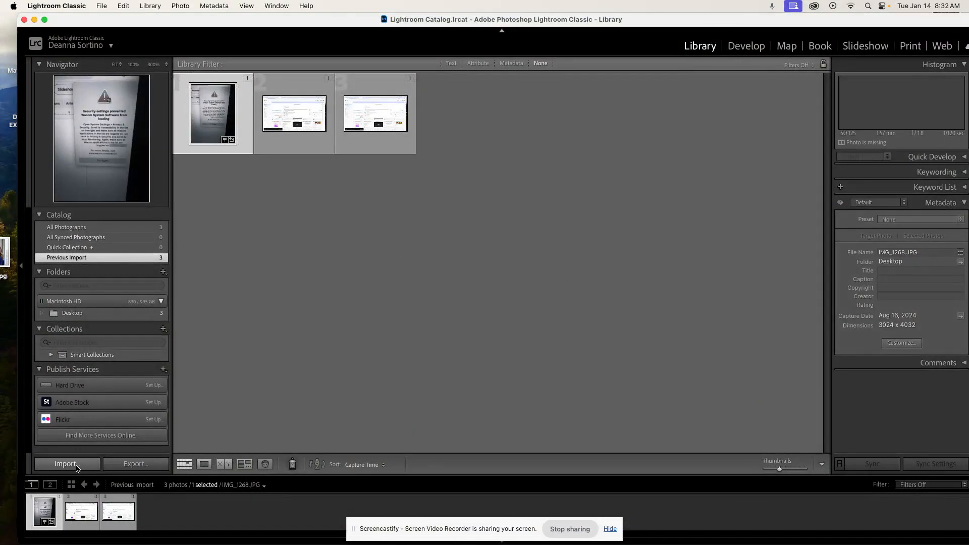
click(101, 5)
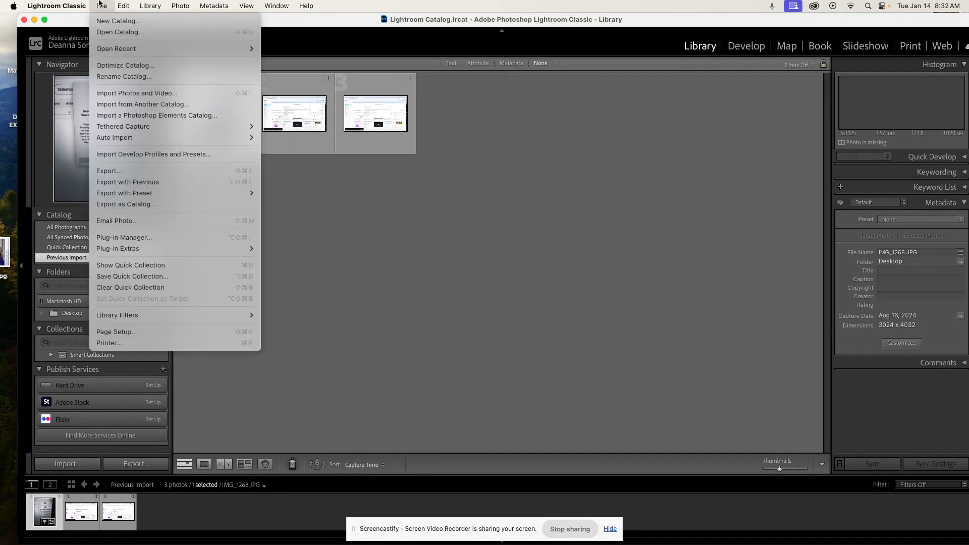
click(125, 94)
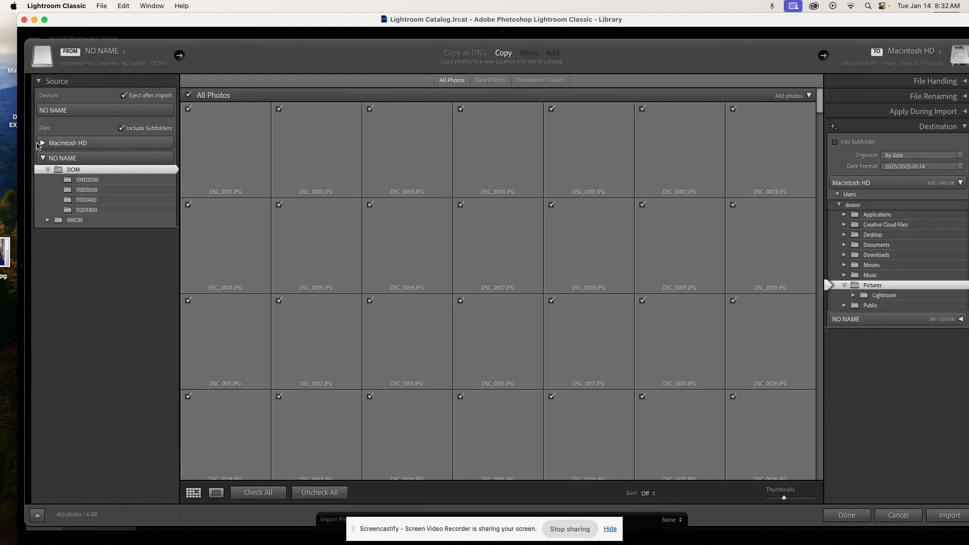
- Choose the Desktop folder DIGI PHOTO 2 / MANUAL MODE PRACTICE as the import source and import all its photos into the catalog
click(43, 143)
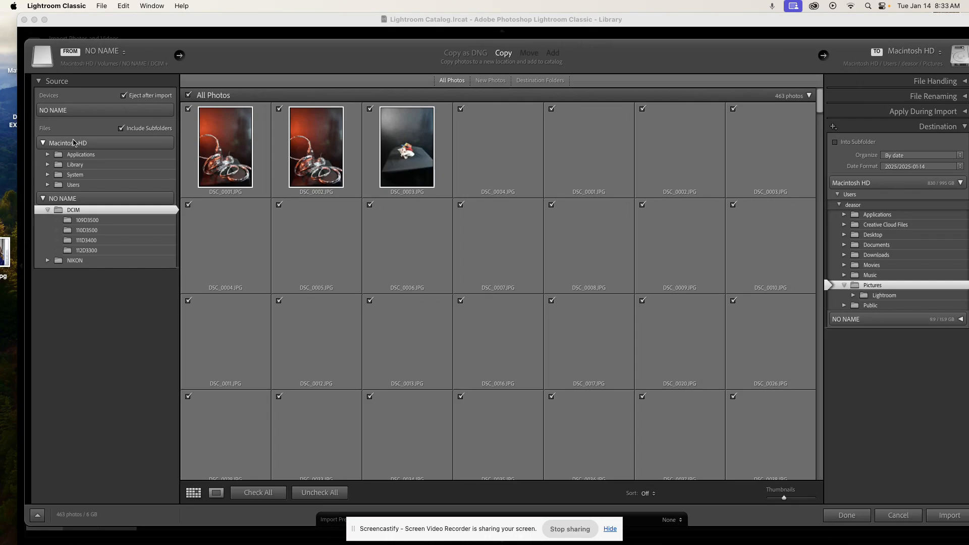
click(70, 185)
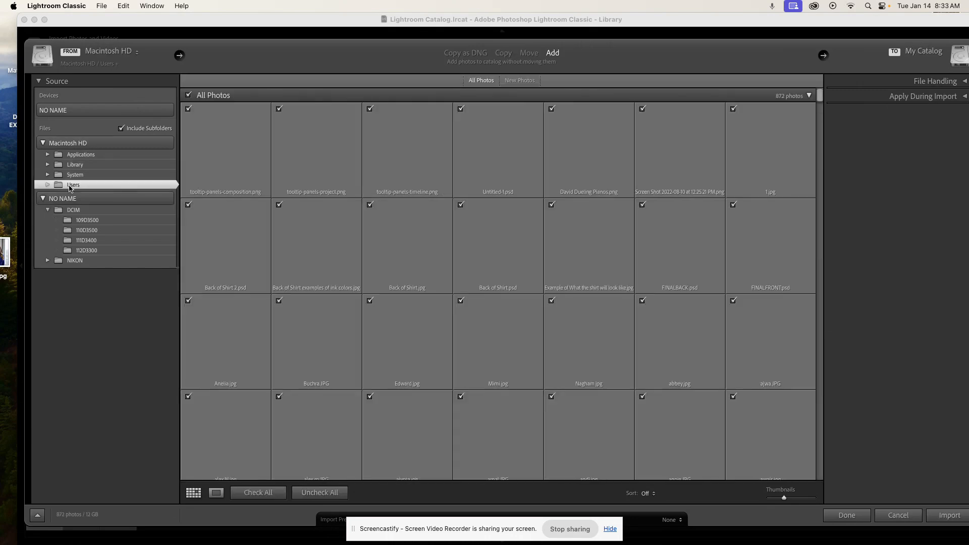
click(47, 185)
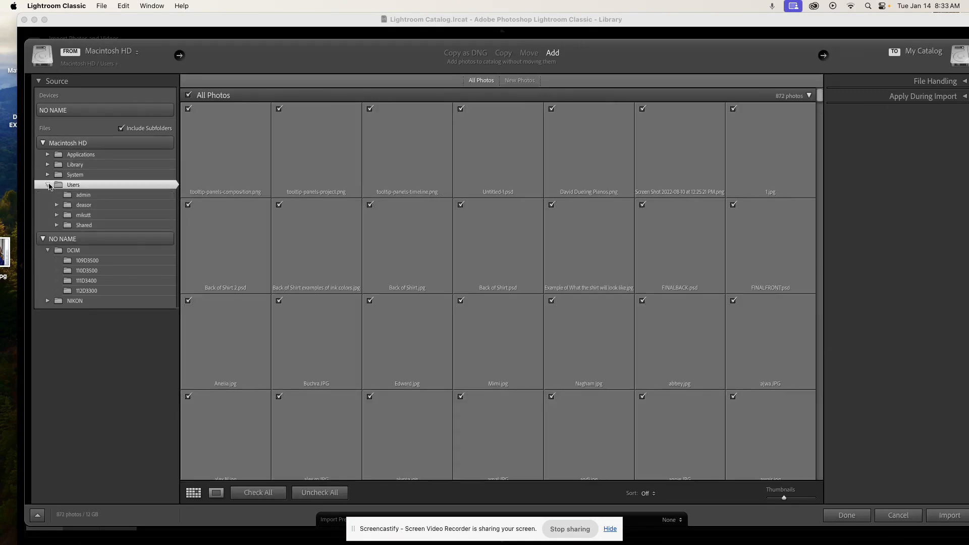
click(57, 205)
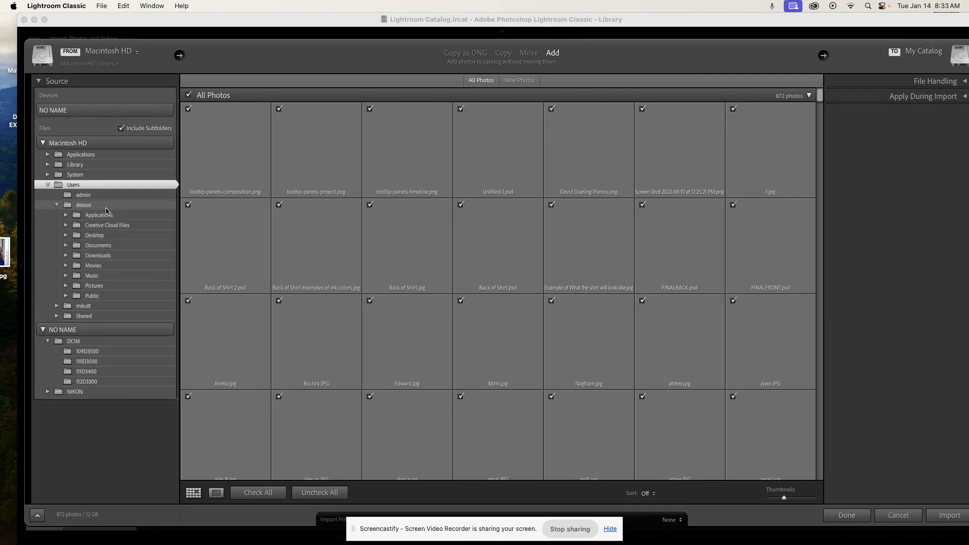
click(66, 236)
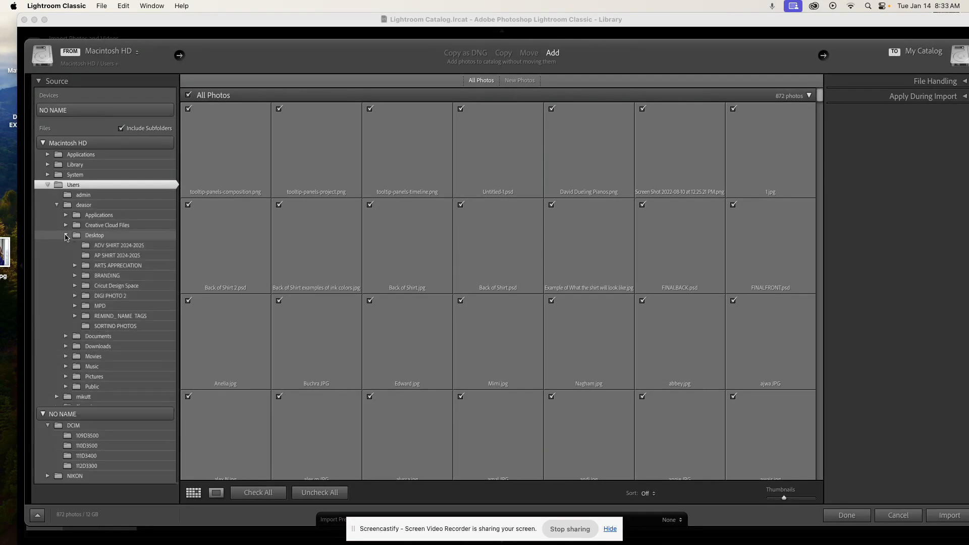
click(74, 296)
click(118, 306)
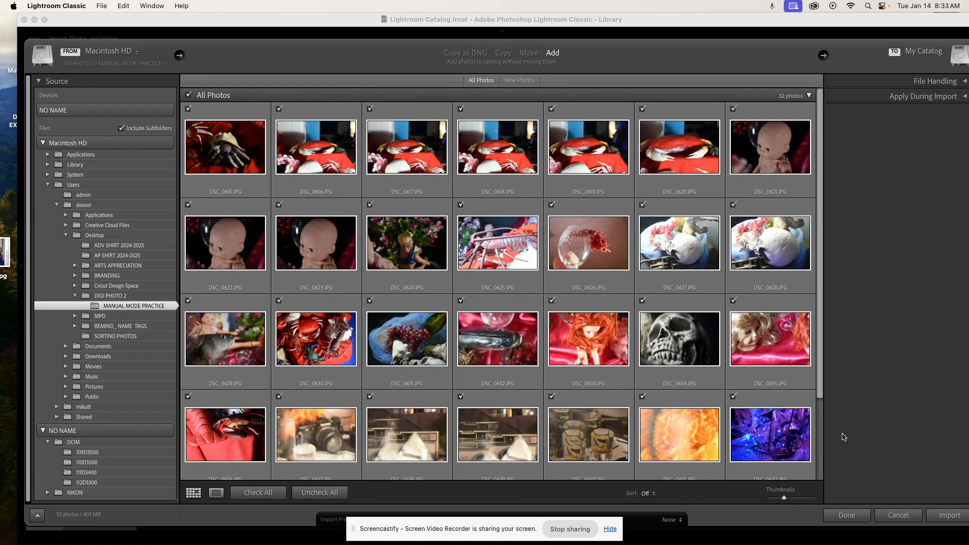
click(950, 516)
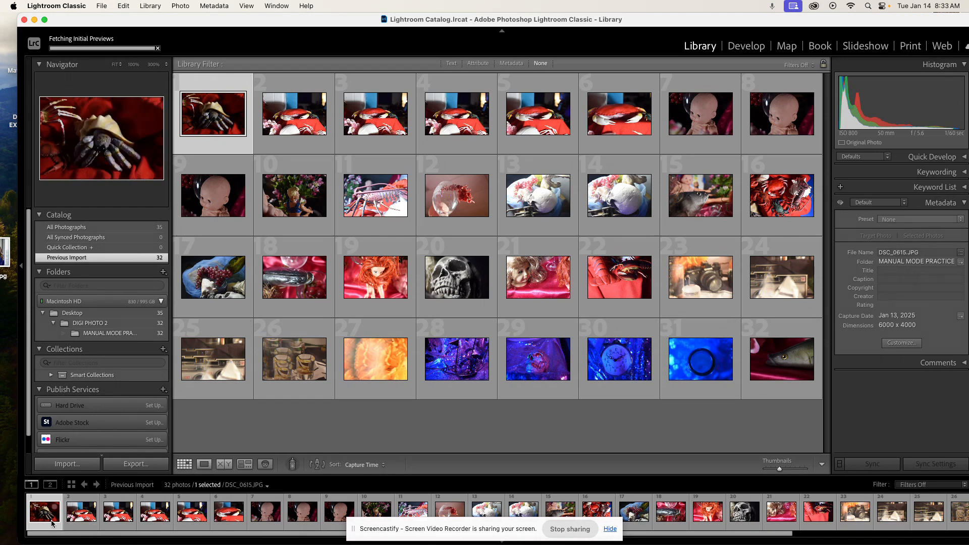
- Give the hermit crab photo DSC_0615.JPG five stars, browse the similar red crab shots, and give DSC_0616.JPG five stars
double_click(53, 520)
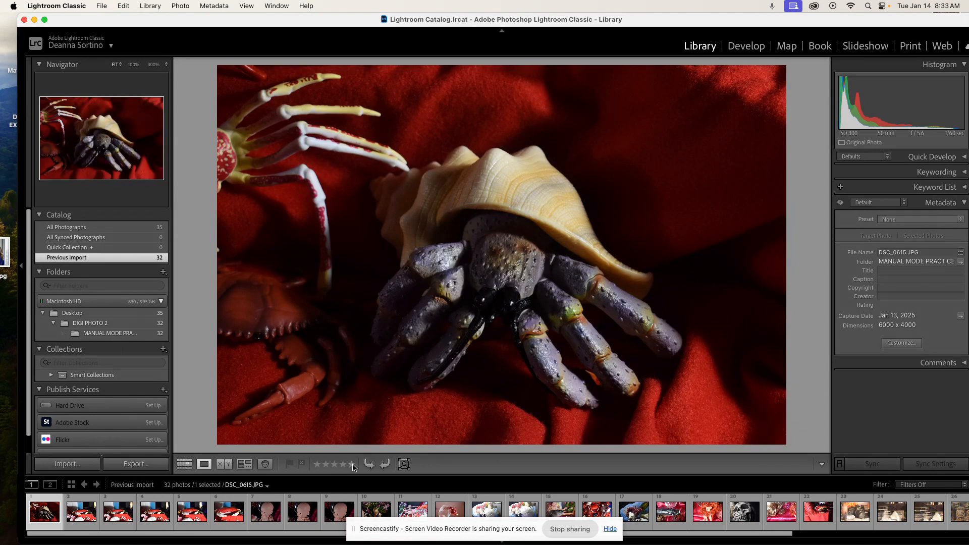
click(353, 465)
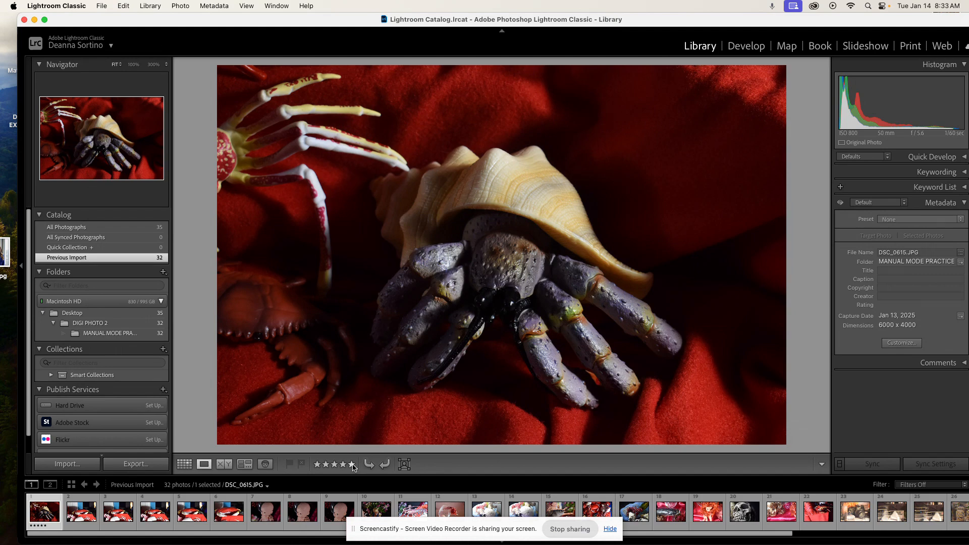
click(85, 520)
key(Right)
key(Right)
key(Right)
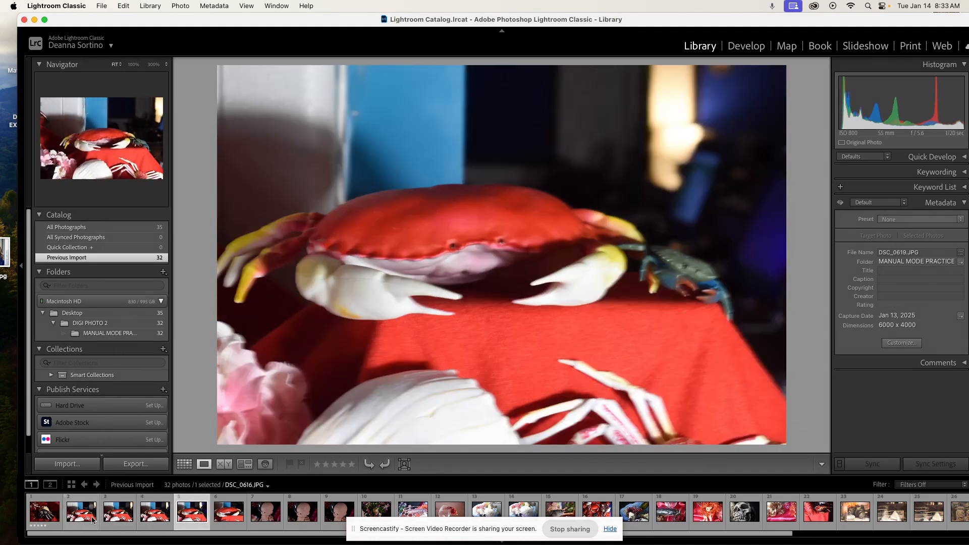
click(87, 520)
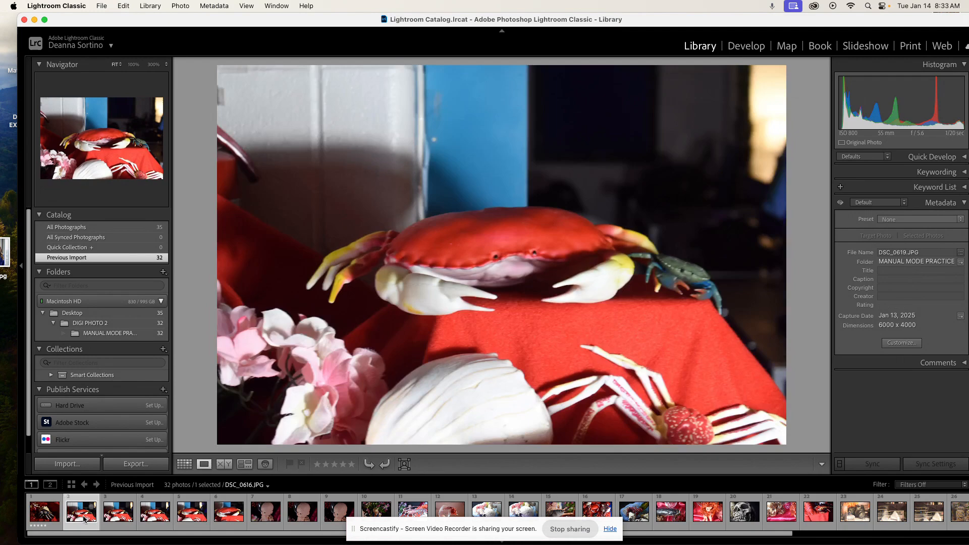
click(351, 465)
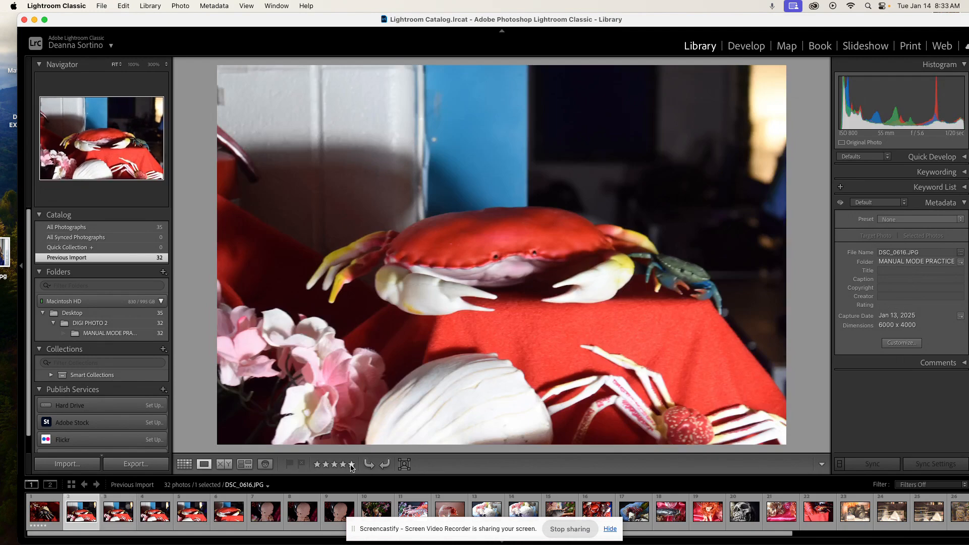
- Look through the sort options for the library photos, including sorting by rating
click(39, 524)
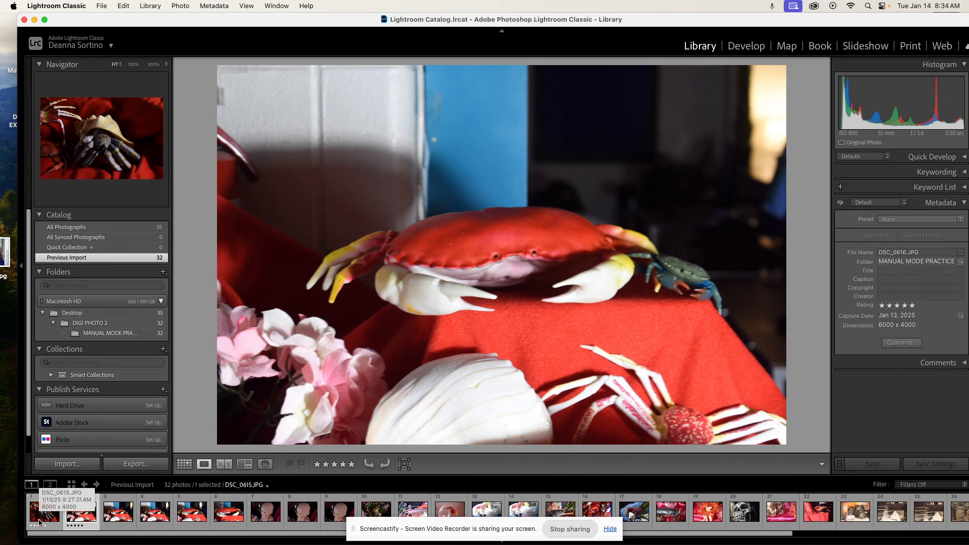
click(247, 5)
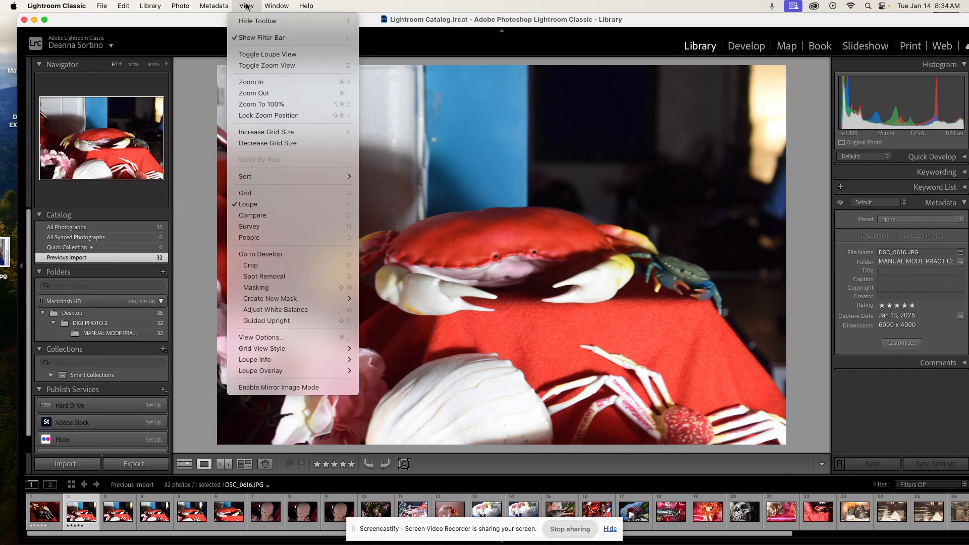
mouse_move(248, 180)
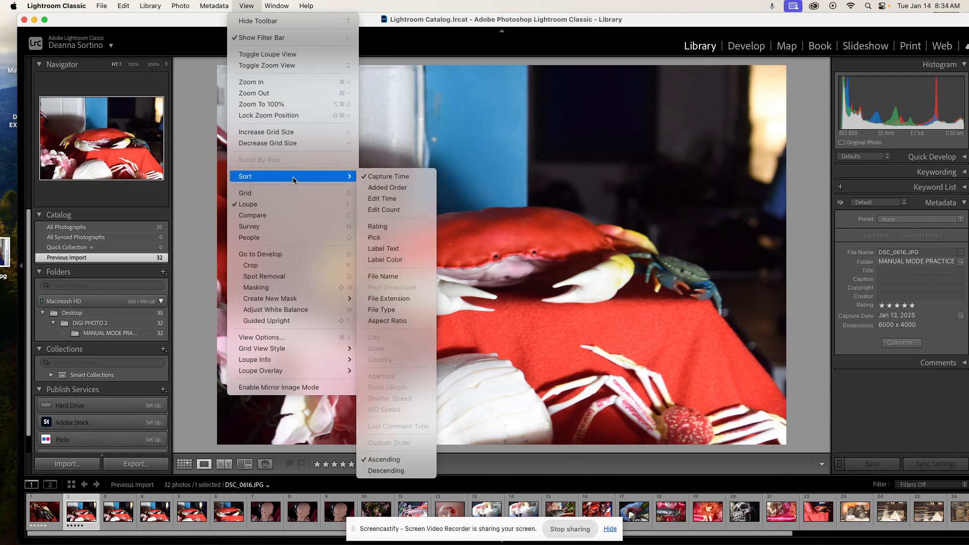
click(409, 232)
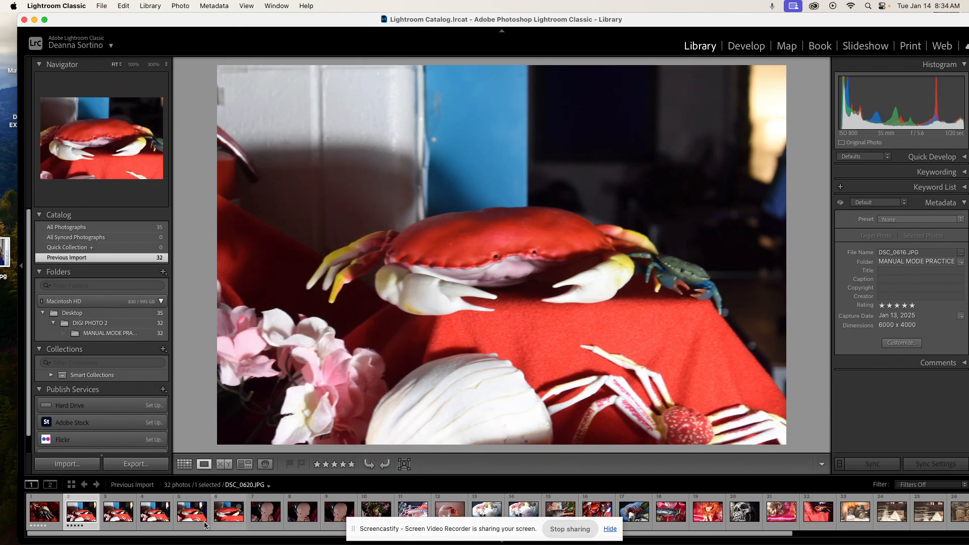
- Compare the doll head photos and give DSC_0623.JPG a five-star rating
click(266, 510)
click(302, 511)
click(339, 511)
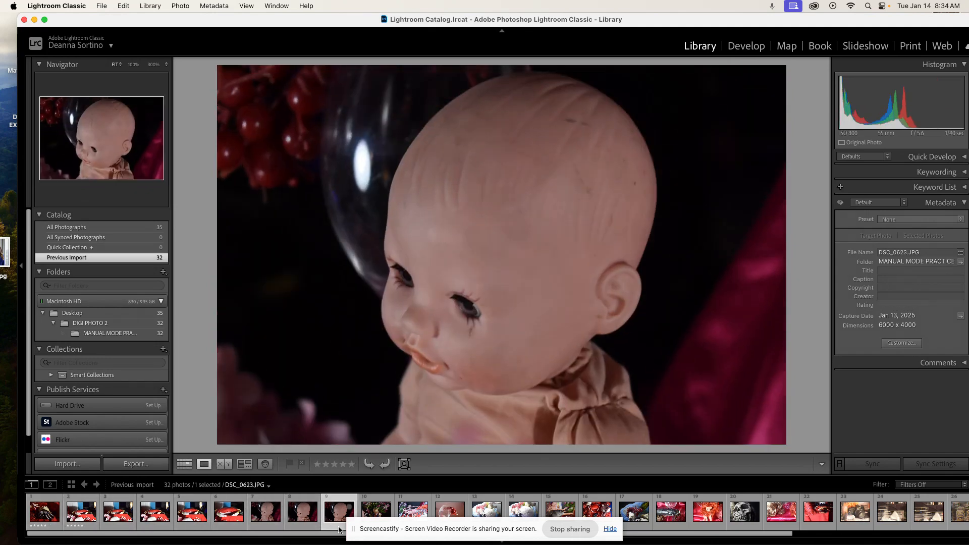
click(352, 464)
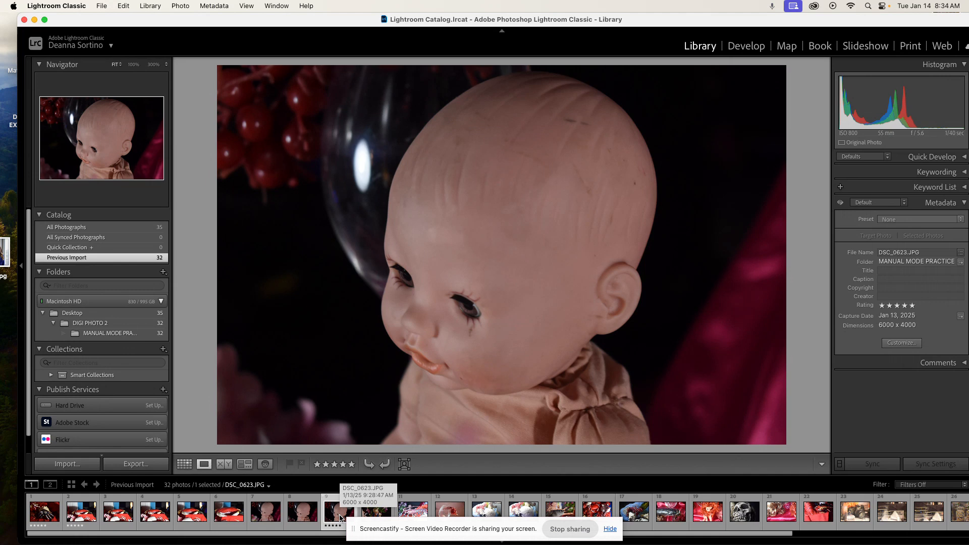
- Open the hermit crab photo DSC_0615.JPG in the Develop module and shift the window so the adjustment controls are fully visible
click(49, 519)
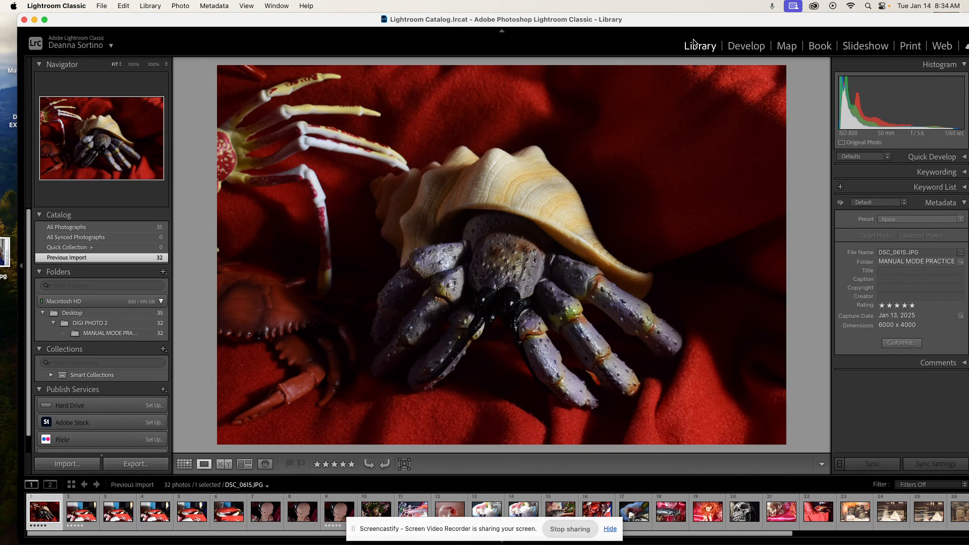
click(738, 50)
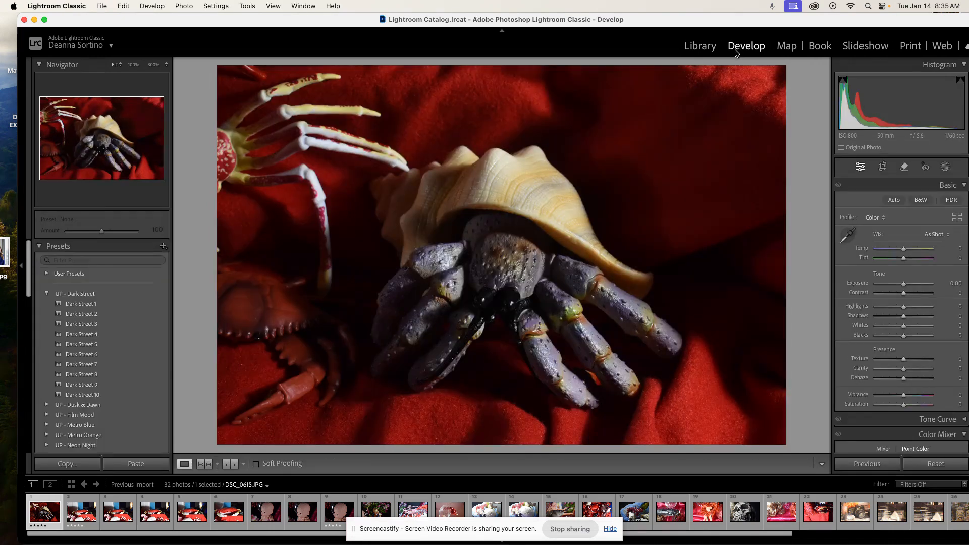
drag(742, 22, 728, 22)
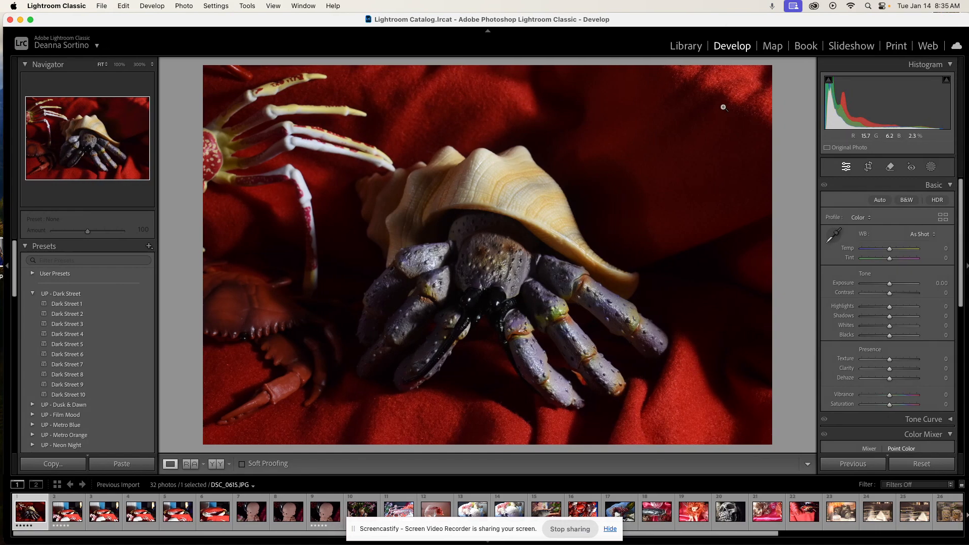
- Crop the hermit crab photo to a custom 10 x 7.5 aspect ratio, shifting the image slightly within the frame, and apply the crop
click(869, 168)
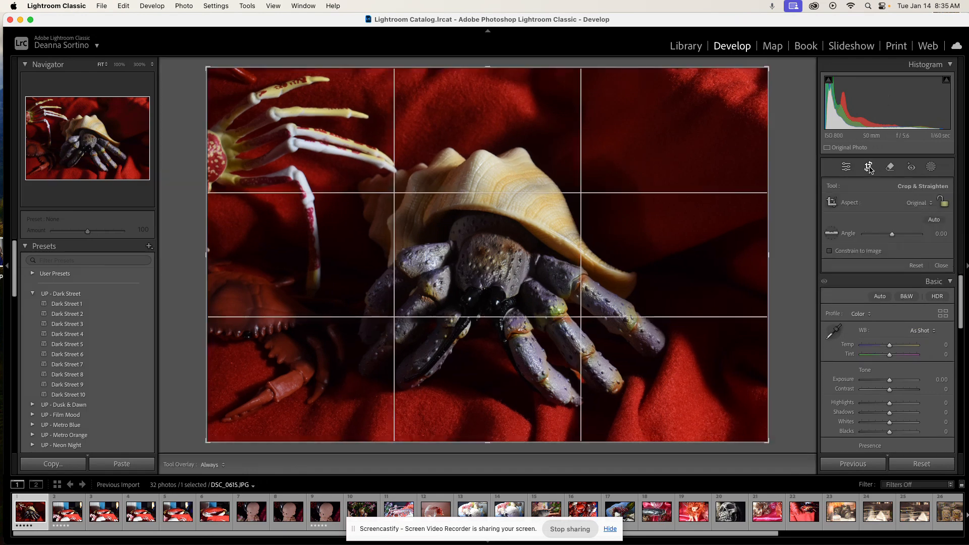
click(931, 204)
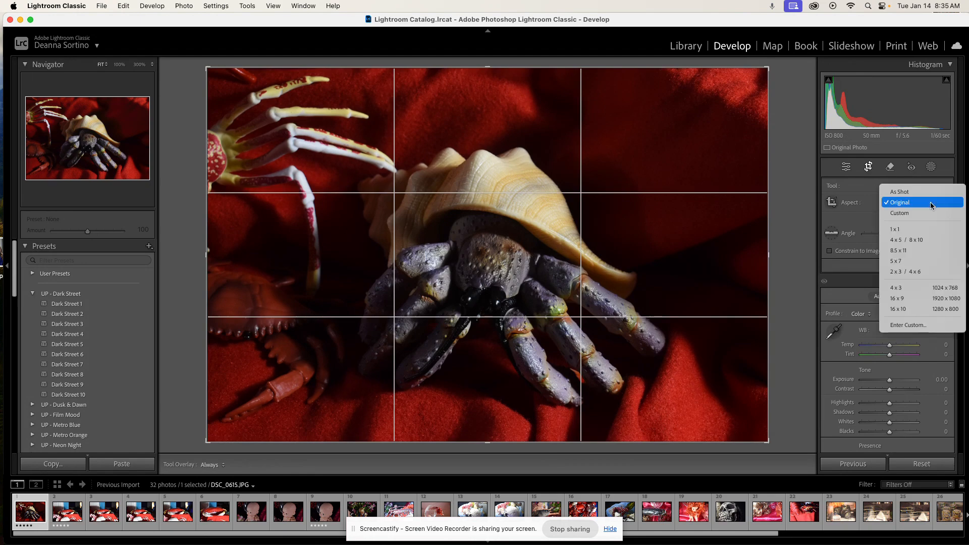
click(908, 325)
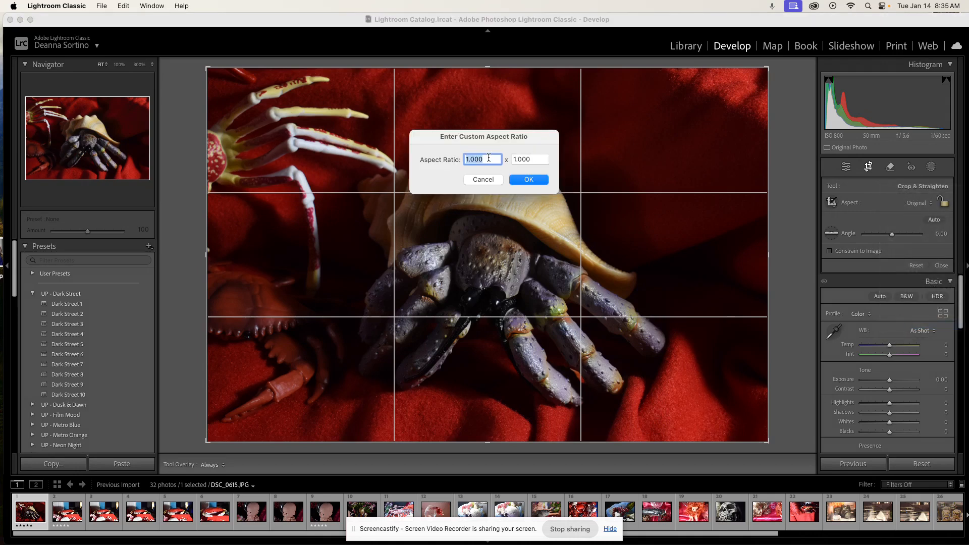
text(10)
key(Tab)
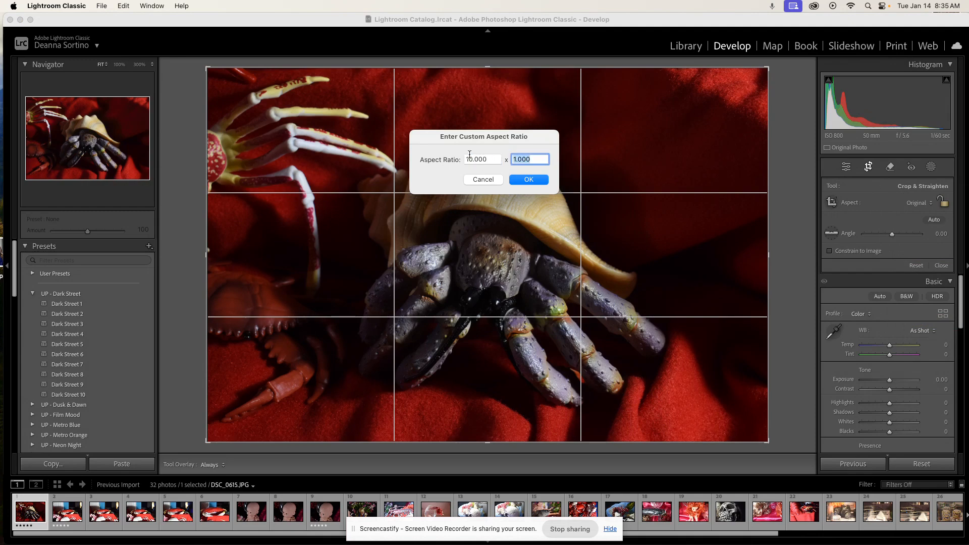
text(7.5)
click(537, 182)
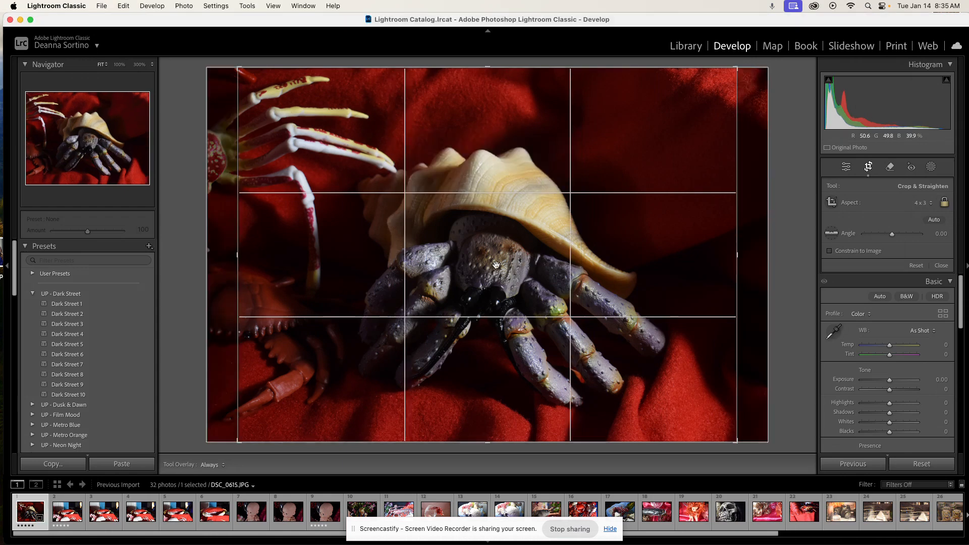
mouse_move(492, 265)
mouse_down()
mouse_move(523, 268)
mouse_move(489, 269)
mouse_up()
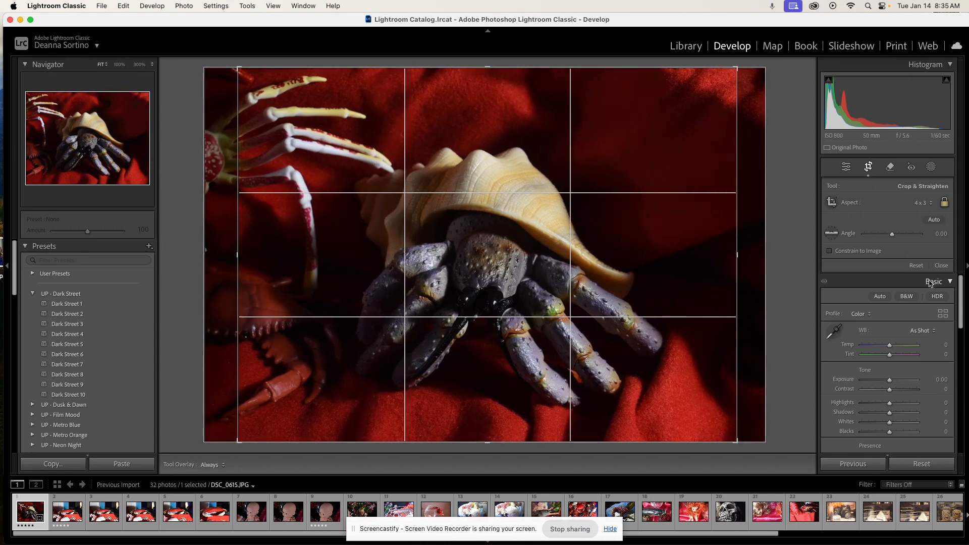
key(Return)
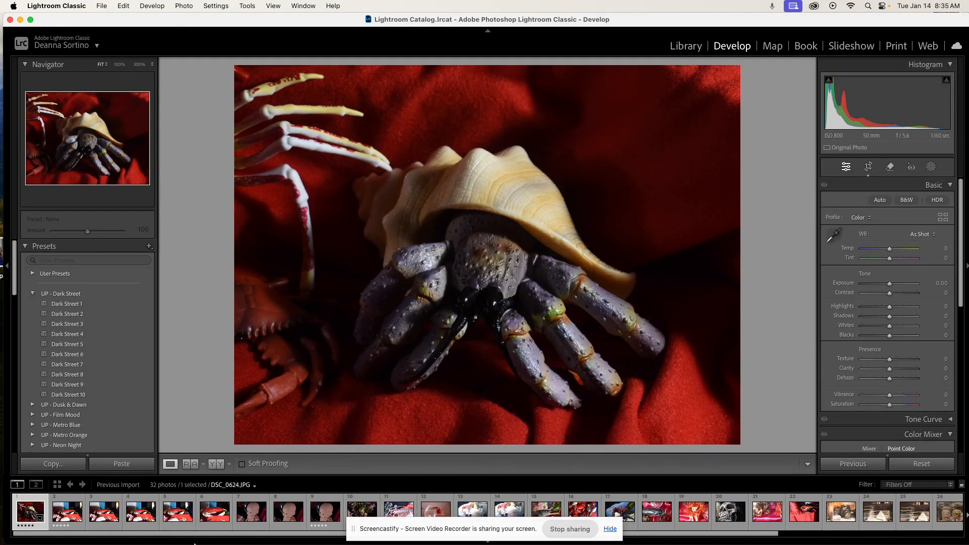
- Switch to Chrome, read the cropping and PHOTO 1- BASIC EDIT instructions in the Google Doc, and minimize the browser to return to Lightroom Classic
click(252, 528)
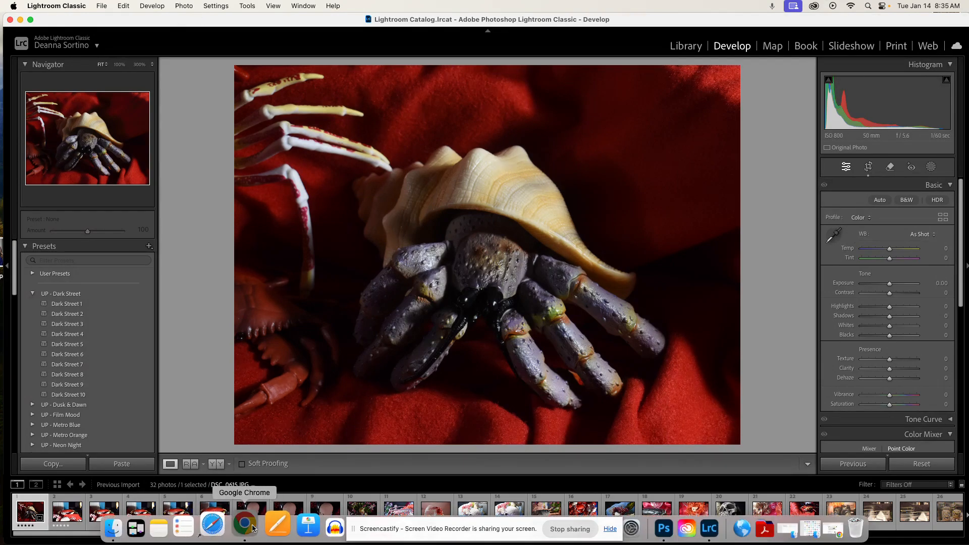
scroll(445, 348, down, 5)
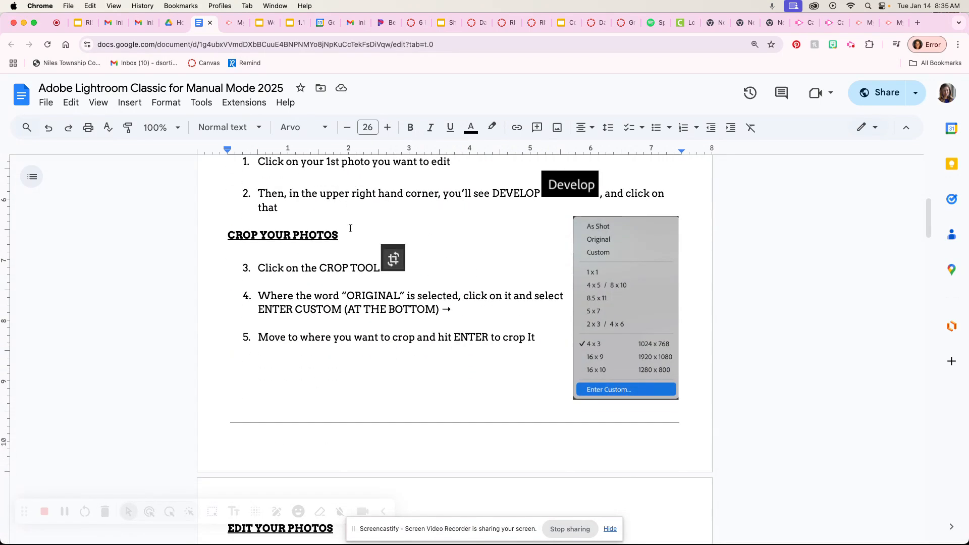
scroll(594, 378, down, 10)
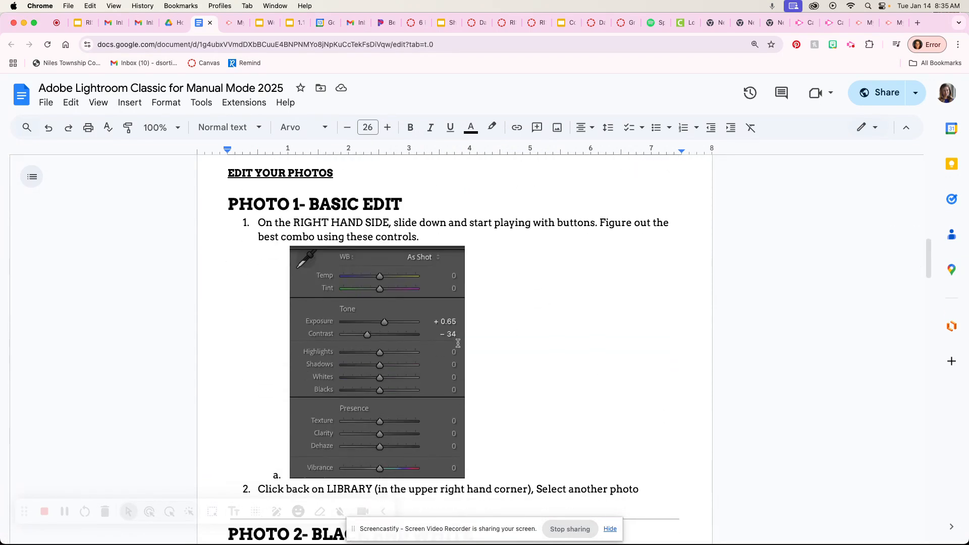
click(24, 23)
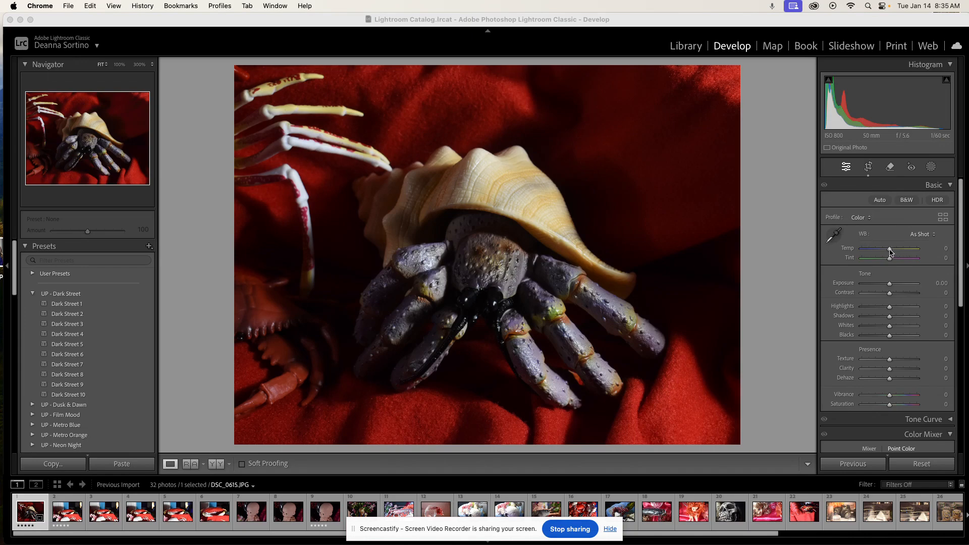
- Set the hermit crab photo's Tint to -6, Exposure +0.35, Contrast -21, Highlights -12, Shadows +34, Whites -3, Blacks +27 and Texture +50
mouse_move(891, 250)
mouse_down()
mouse_move(894, 260)
mouse_move(885, 261)
mouse_move(889, 252)
mouse_up()
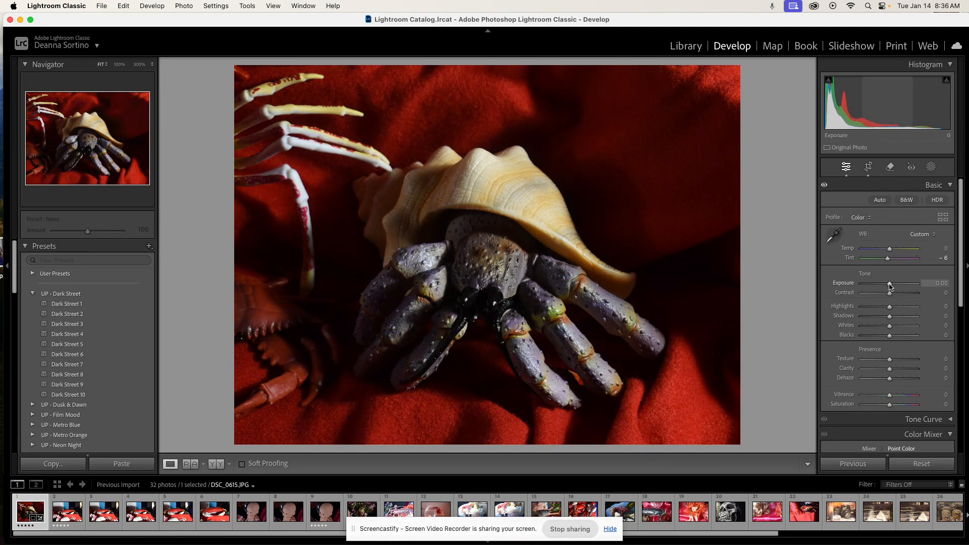
drag(890, 286, 896, 337)
scroll(851, 285, down, 1)
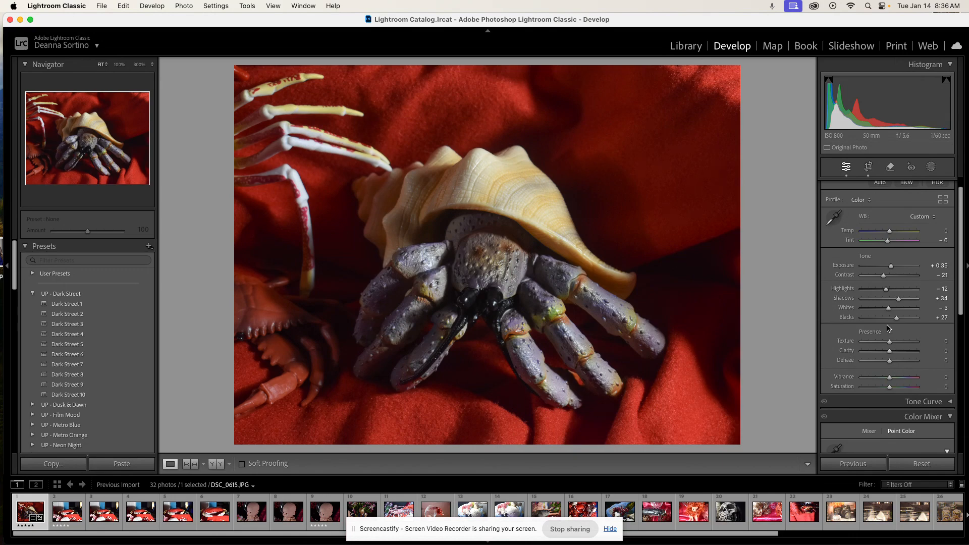
drag(890, 344, 902, 345)
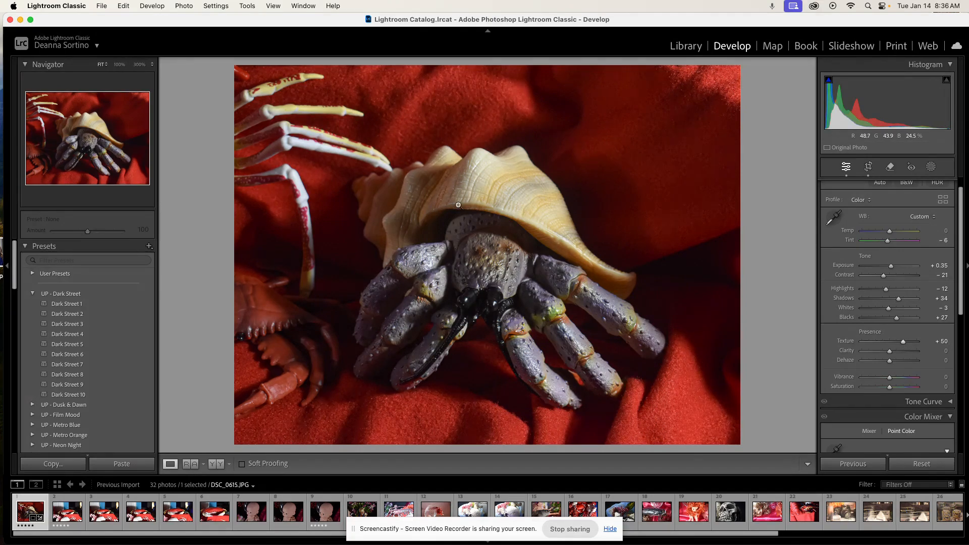
- Set the hermit crab photo's Clarity to +35, Dehaze to -1, Vibrance to +13 and Saturation to -5
drag(889, 351, 890, 375)
scroll(889, 363, down, 1)
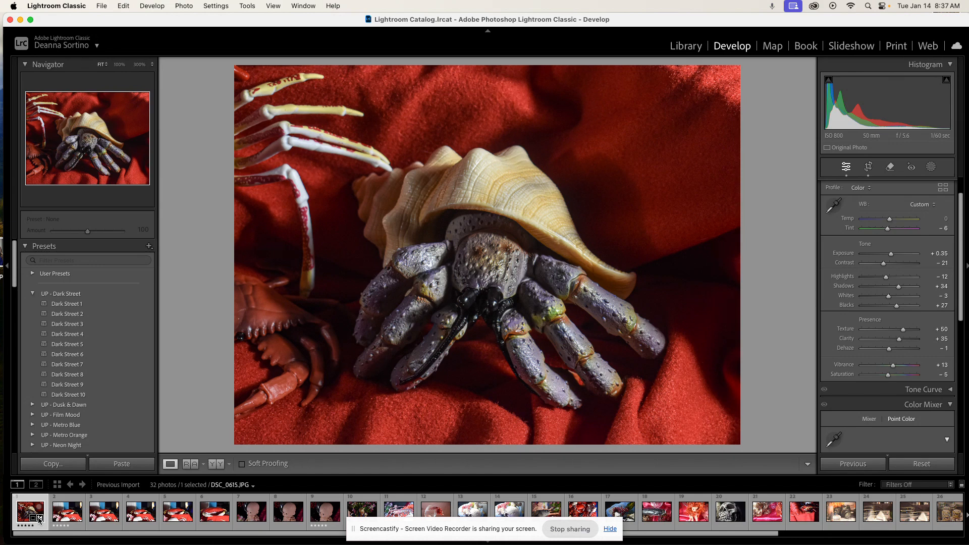
mouse_move(39, 518)
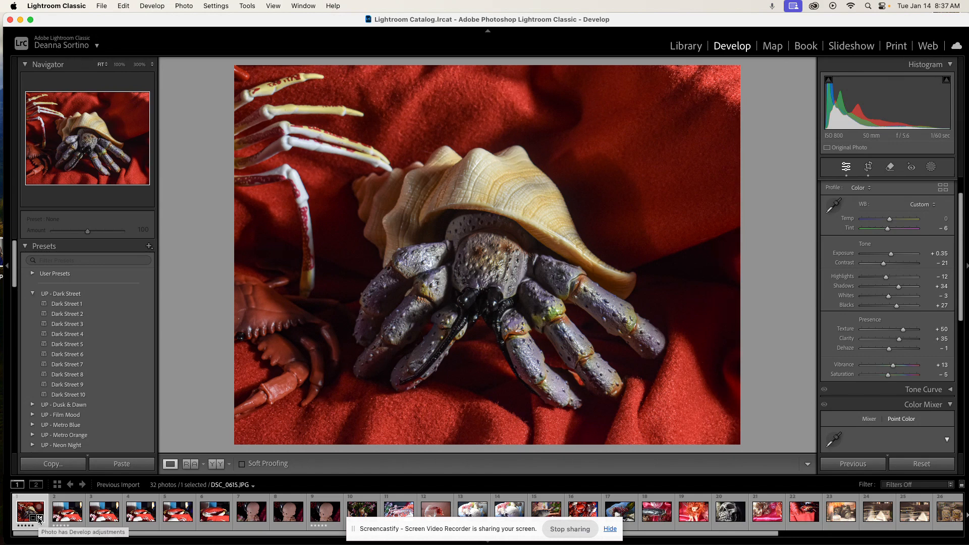
- Open the doll photo DSC_0623.JPG, read the PHOTO 2- BLACK AND WHITE instructions in the Google Doc in Chrome, and minimize the browser
click(320, 515)
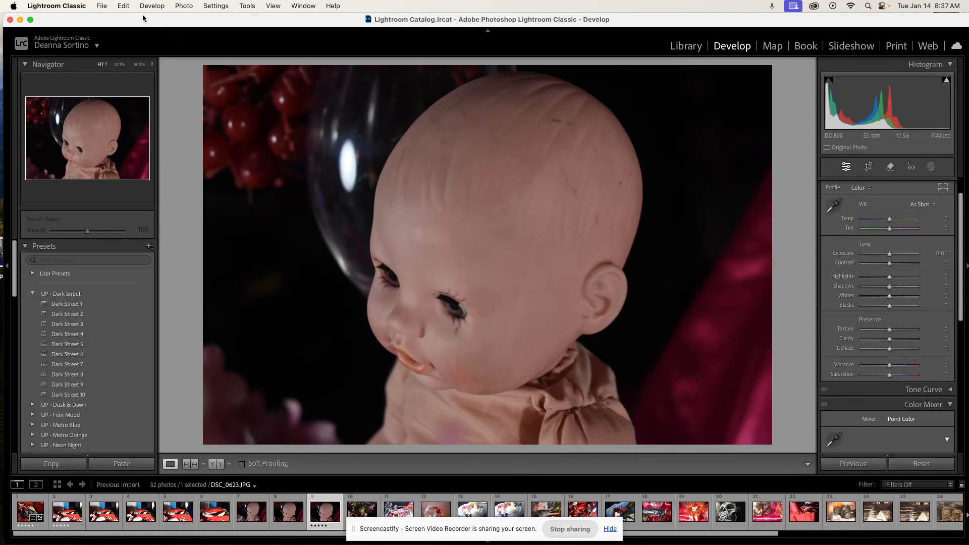
mouse_move(141, 21)
mouse_down()
mouse_move(248, 32)
mouse_move(141, 31)
mouse_up()
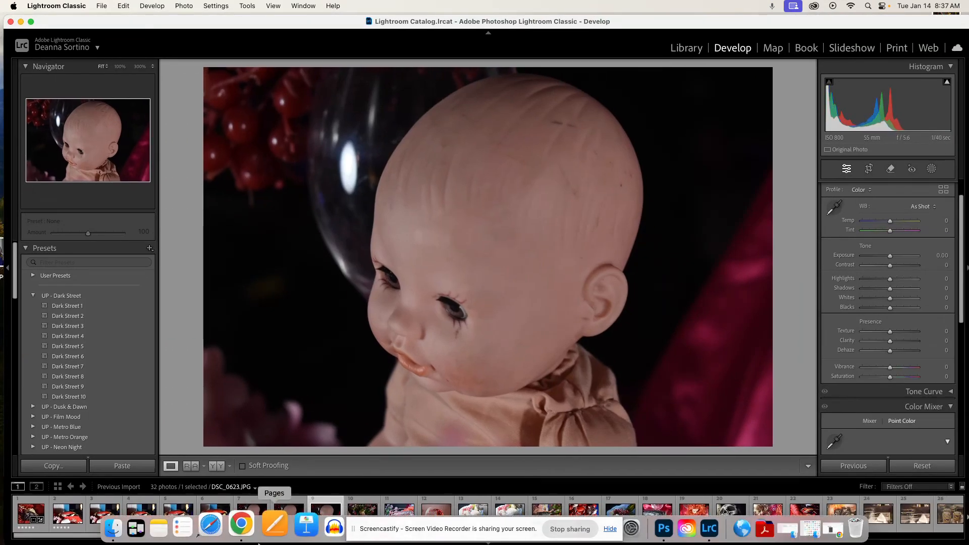
click(259, 522)
scroll(325, 403, down, 6)
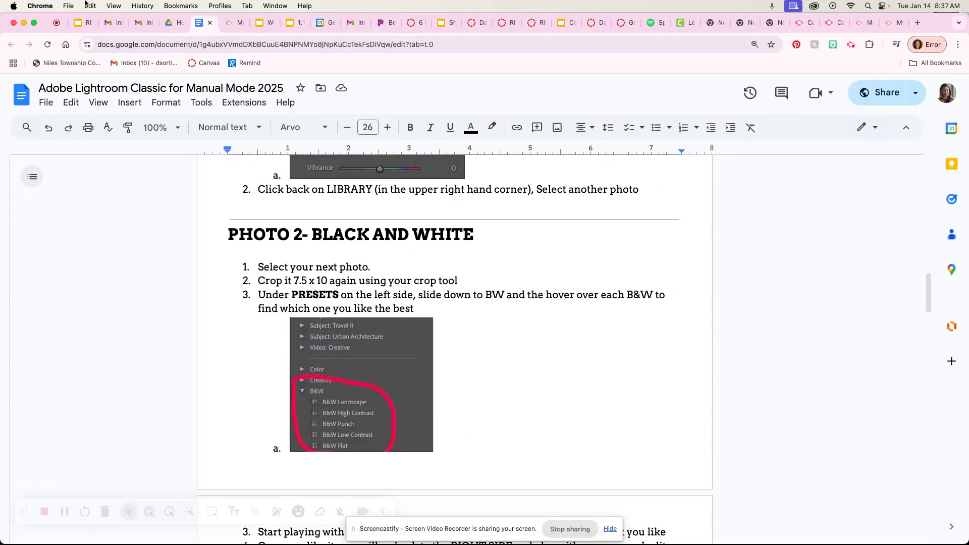
click(23, 24)
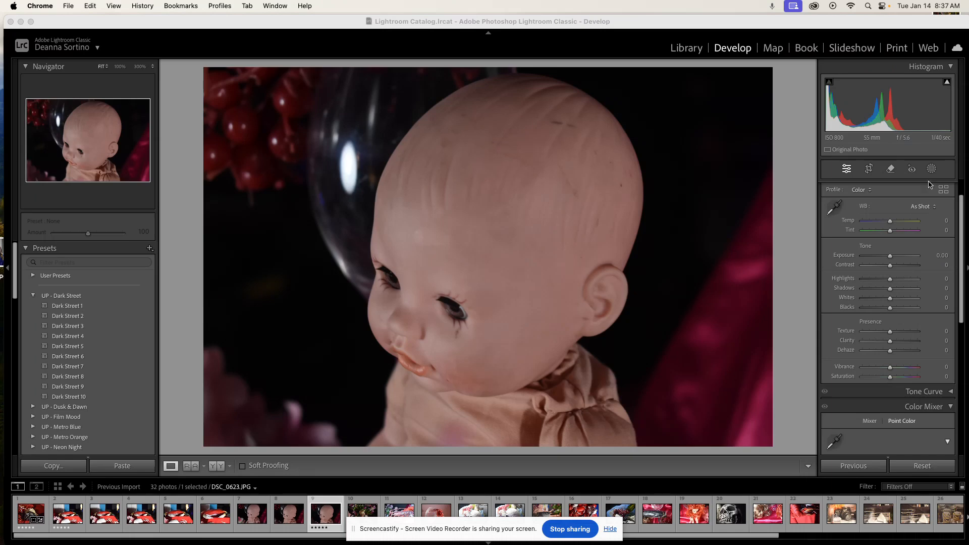
- Crop the doll photo to a custom 10 x 7.5 aspect ratio and apply the crop
click(868, 169)
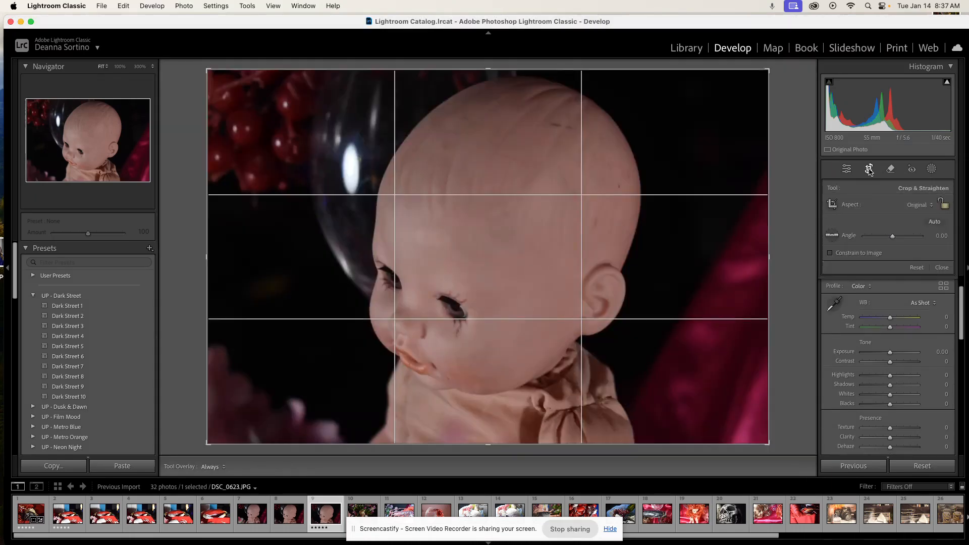
click(930, 206)
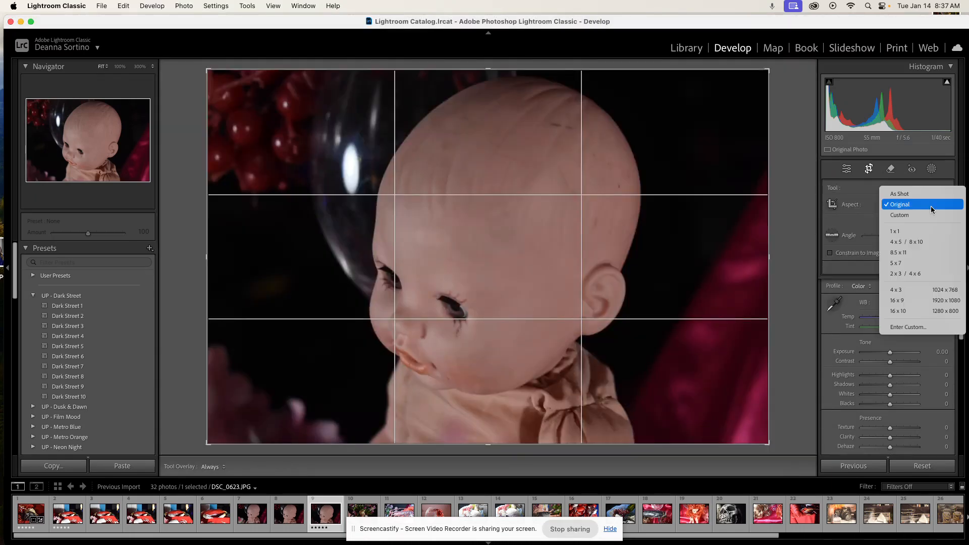
click(898, 328)
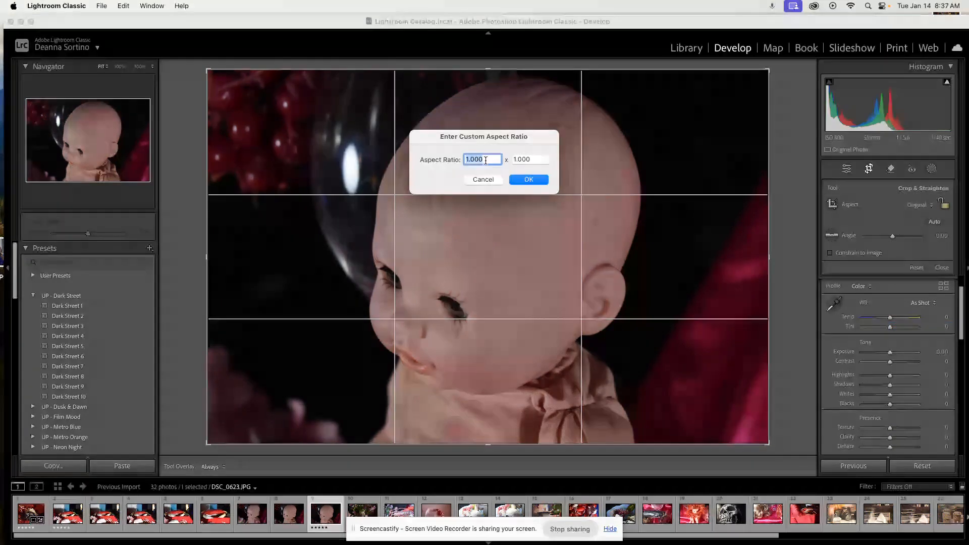
text(10)
key(Tab)
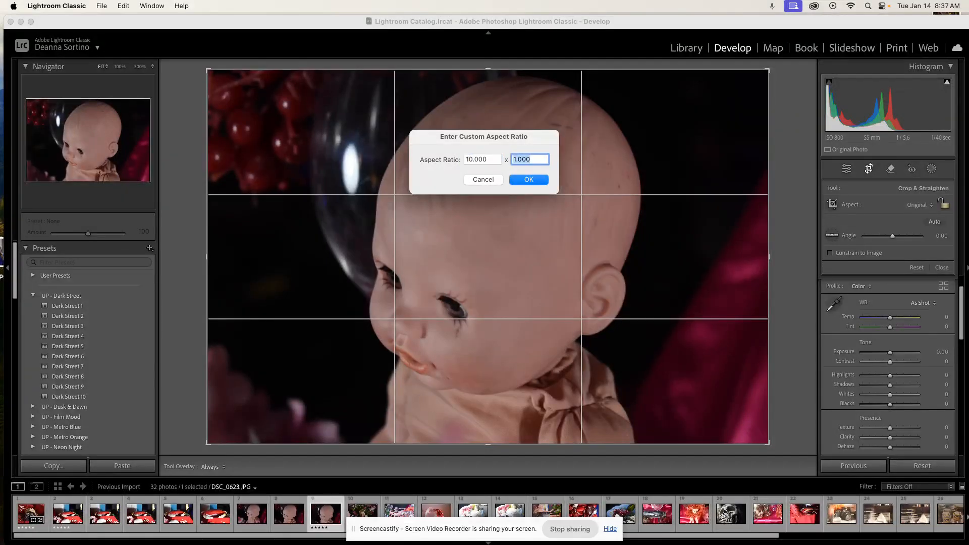
text(7.5)
click(539, 179)
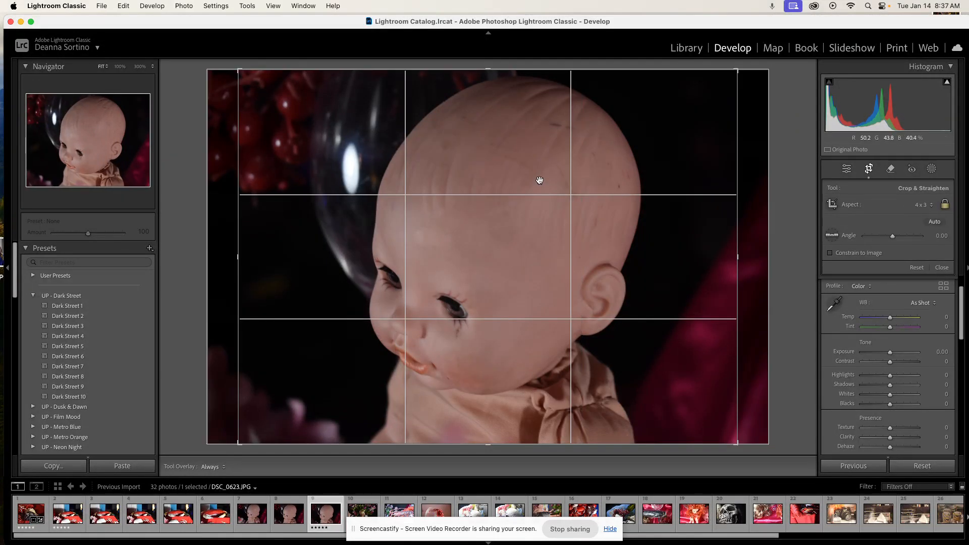
key(Return)
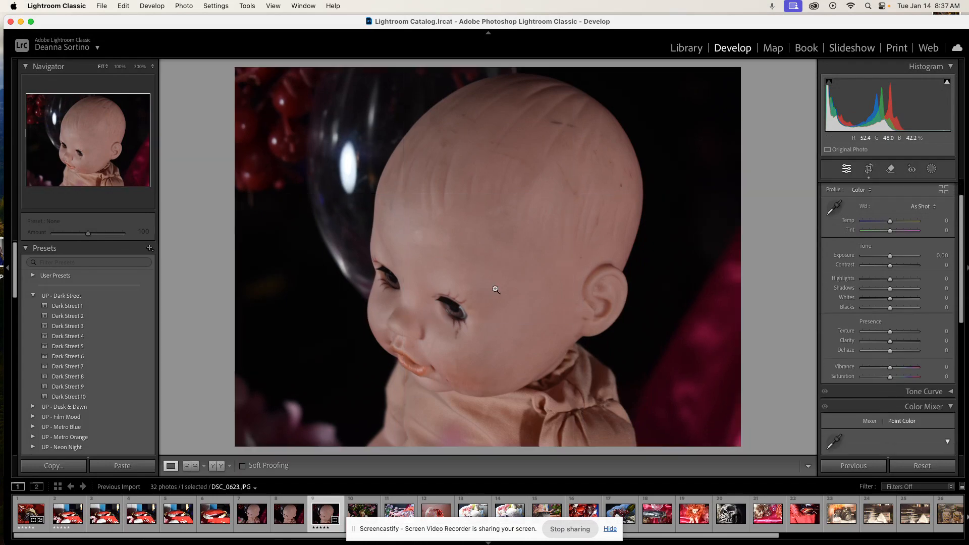
- Preview the presets in the B&W group on the doll photo and apply B&W Punch
click(33, 296)
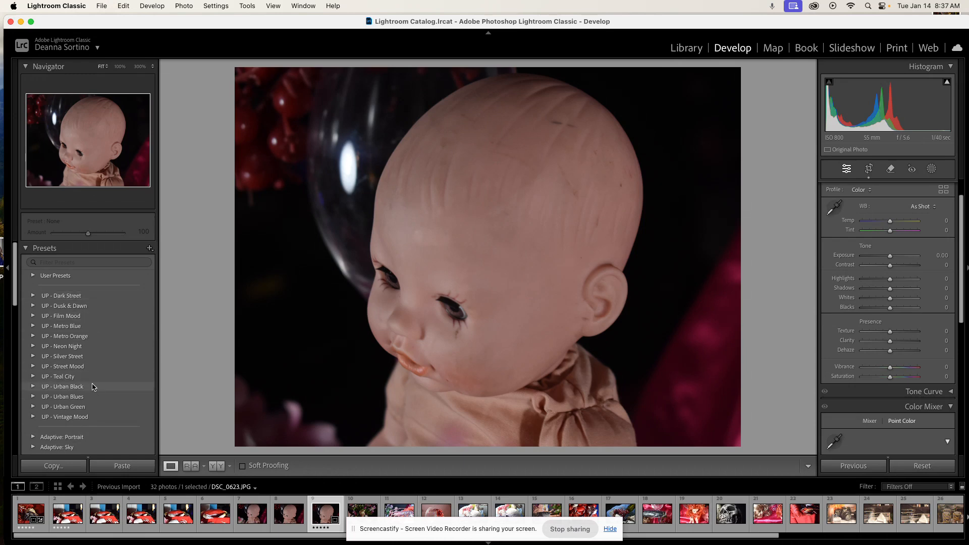
scroll(93, 386, down, 10)
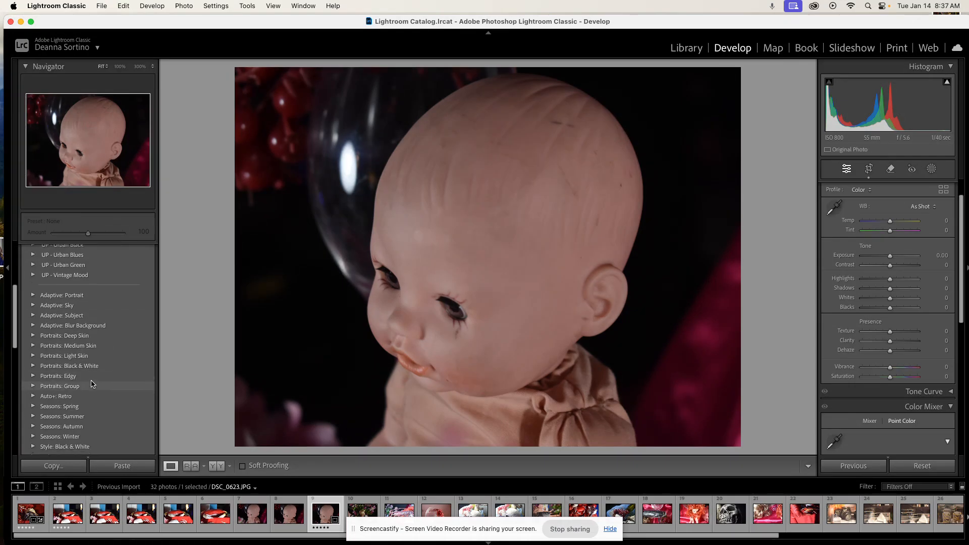
scroll(92, 385, down, 15)
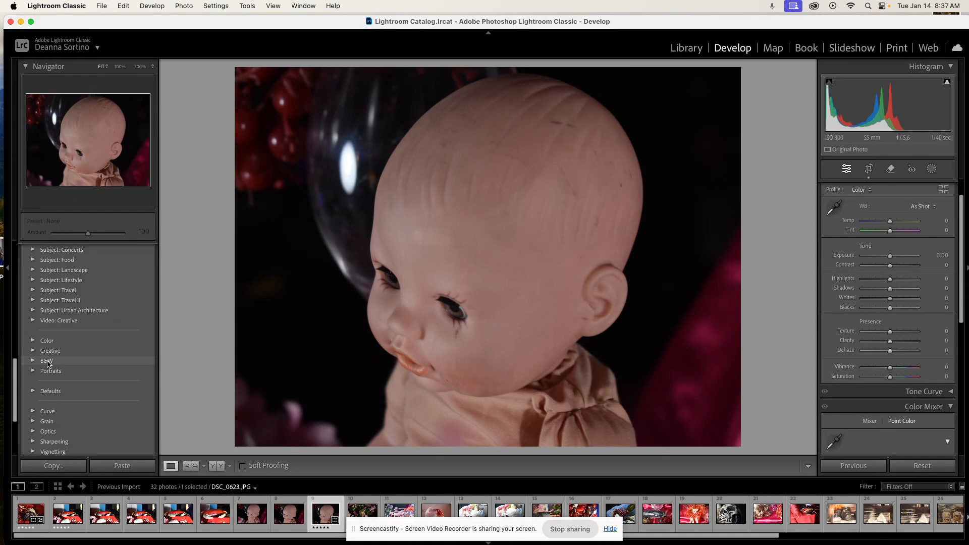
click(33, 361)
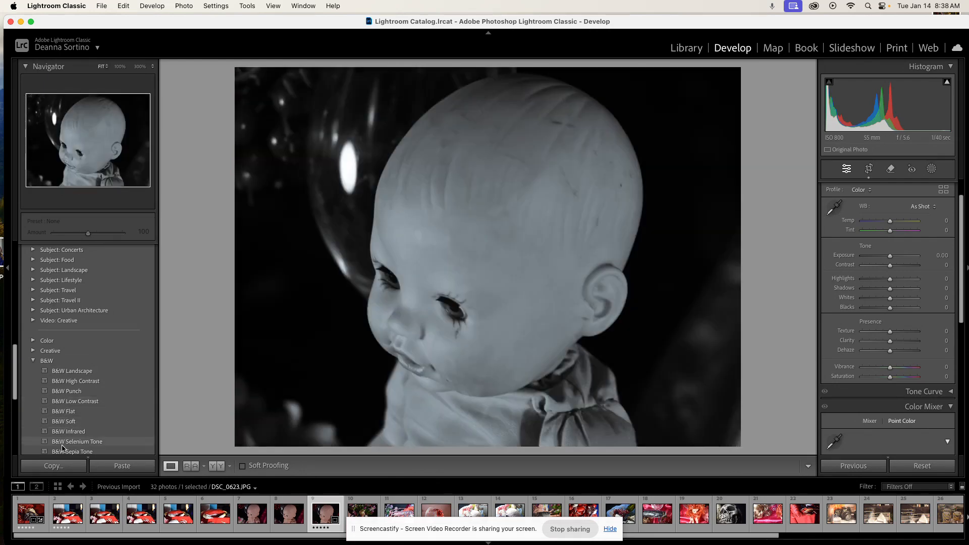
scroll(62, 447, down, 2)
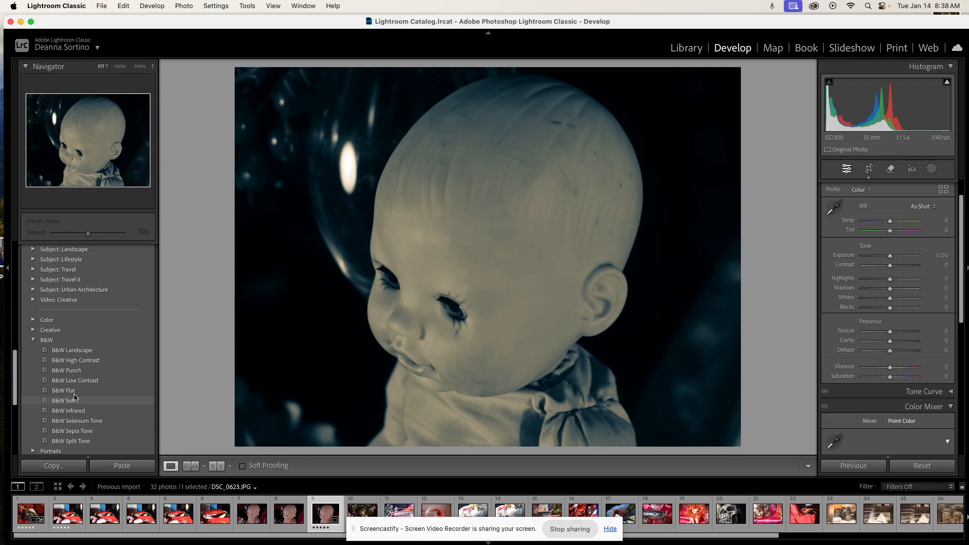
click(76, 372)
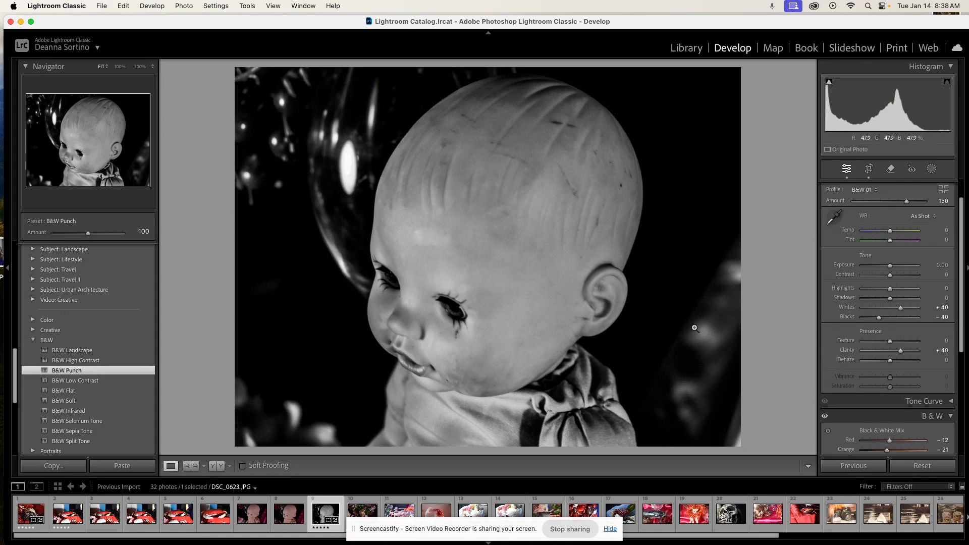
- Darken the doll photo's edges with a manual lens-correction Vignetting Amount of -73
scroll(908, 383, down, 5)
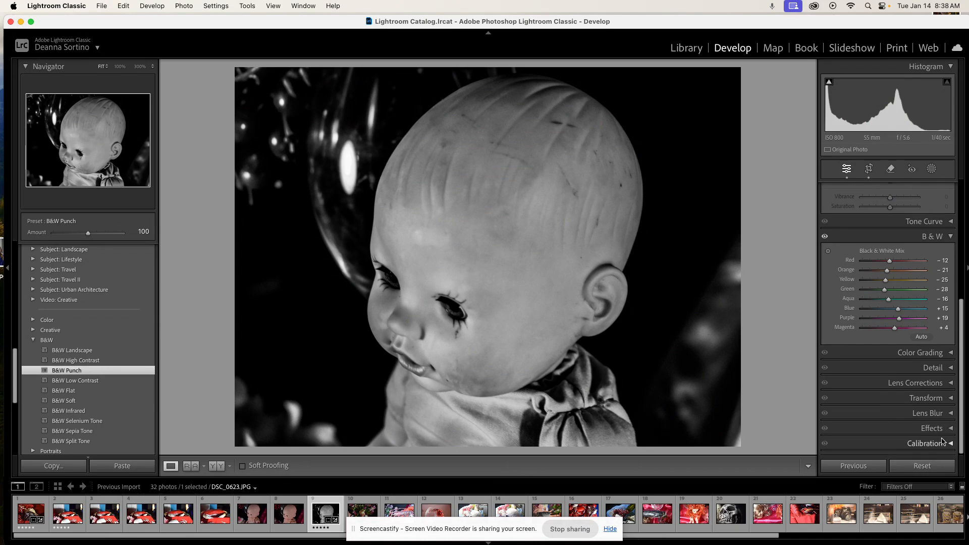
click(951, 383)
scroll(907, 426, down, 3)
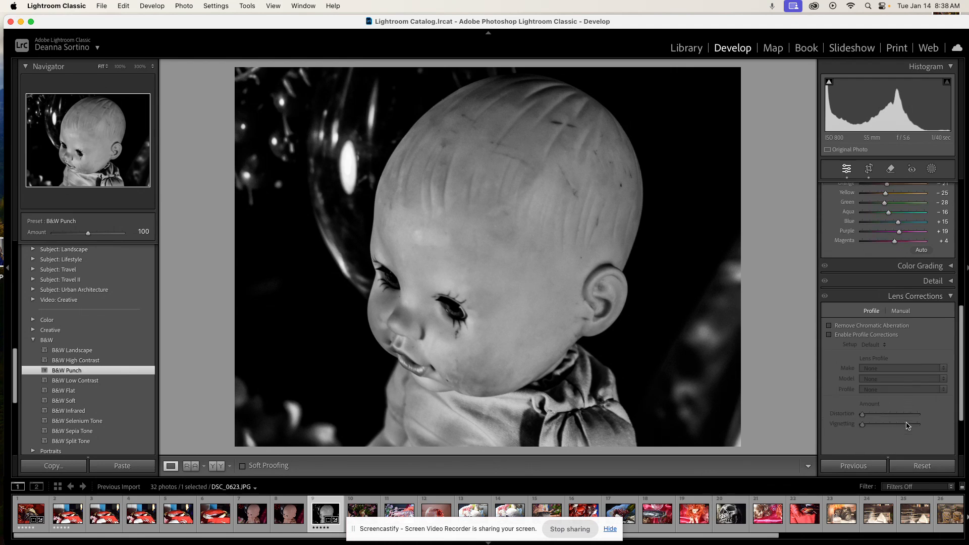
scroll(908, 425, down, 1)
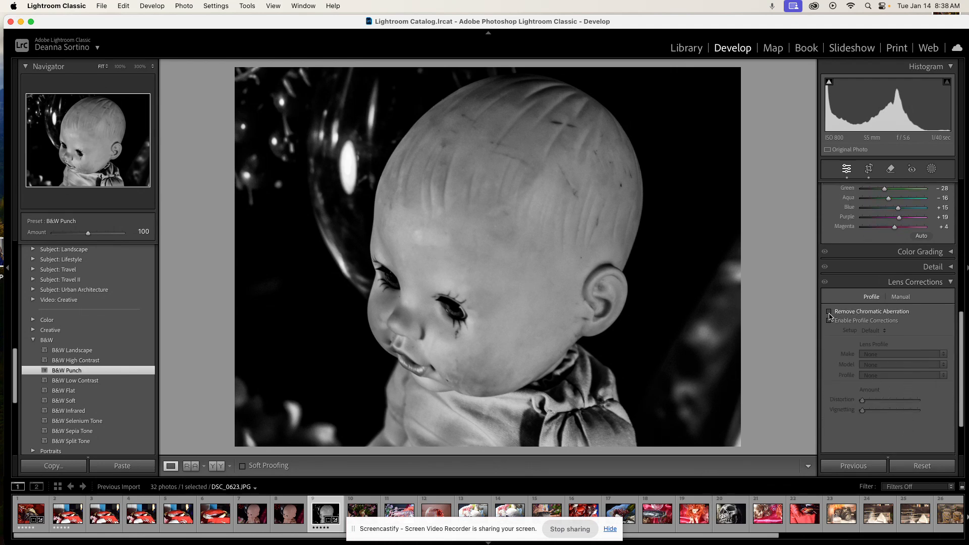
click(903, 297)
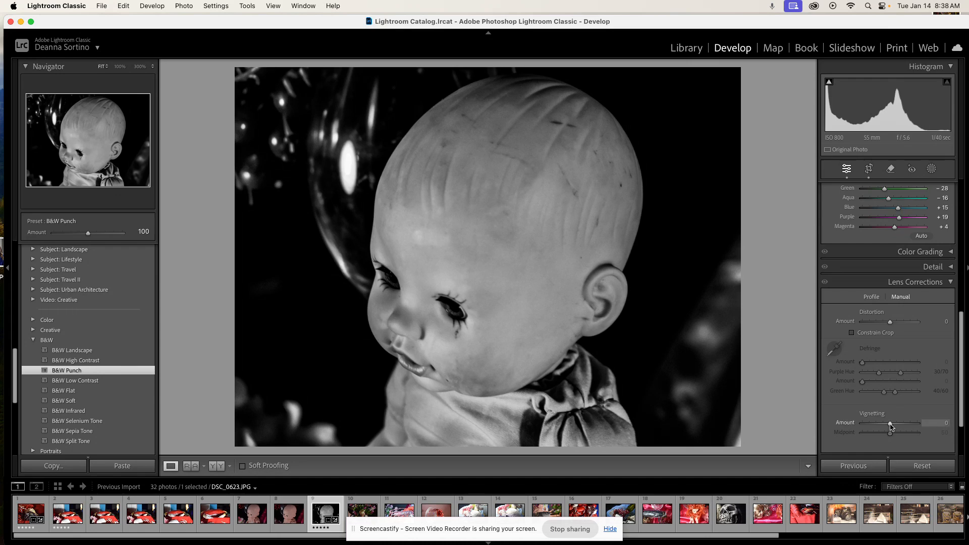
drag(889, 424, 870, 430)
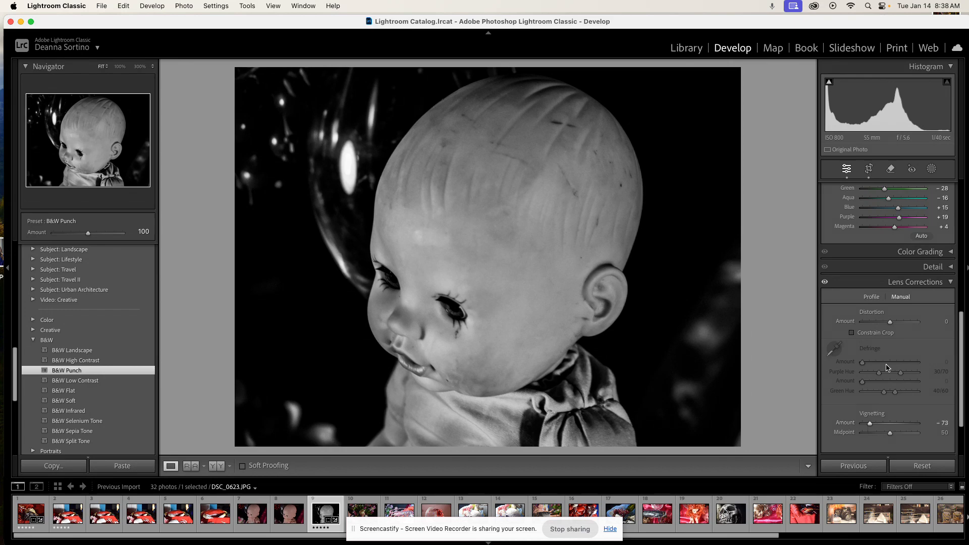
- Set the doll photo's Exposure to -0.10, Contrast to +19 and Texture to +40
scroll(923, 343, up, 10)
scroll(923, 343, up, 2)
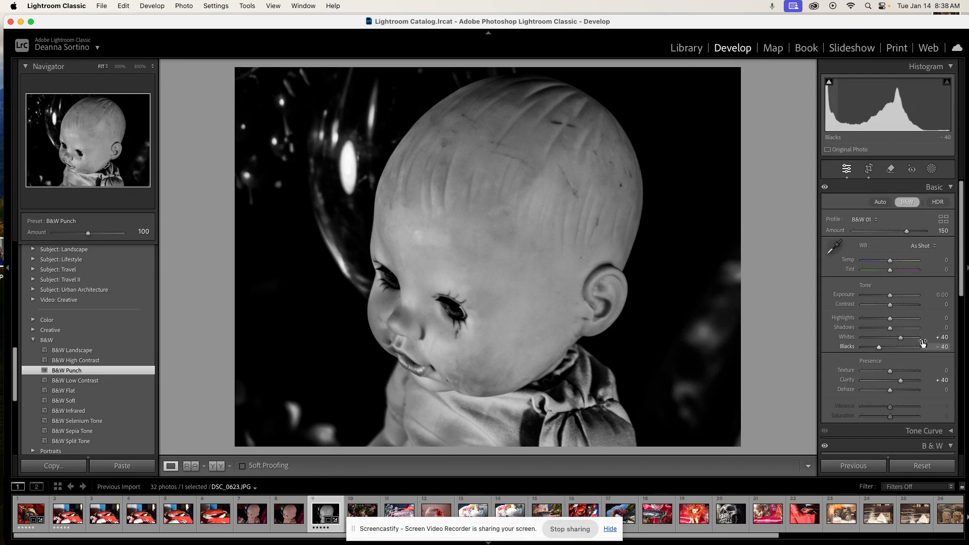
mouse_move(891, 295)
mouse_down()
mouse_move(901, 296)
mouse_move(889, 295)
mouse_move(896, 305)
mouse_up()
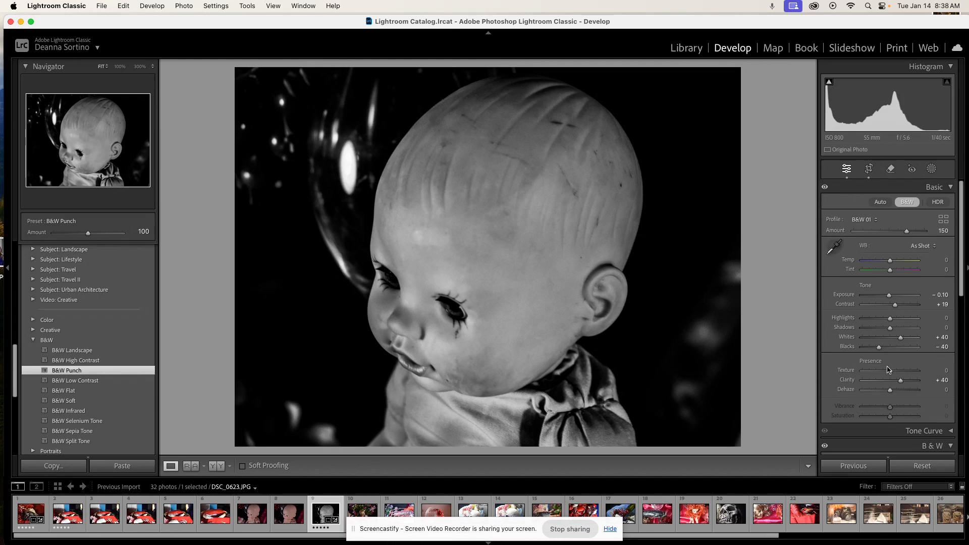
drag(889, 370, 902, 374)
- Switch to the Google Doc in Chrome and add "(NOTE: You might have to select MANUAL)" to the end of the PHOTO 2 vignetting instruction
mouse_move(303, 544)
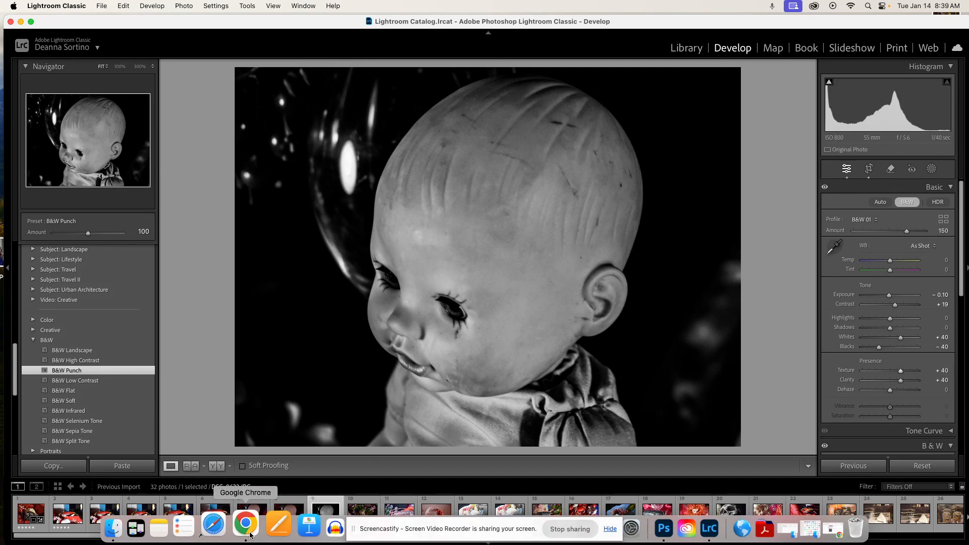
click(246, 523)
scroll(493, 366, down, 10)
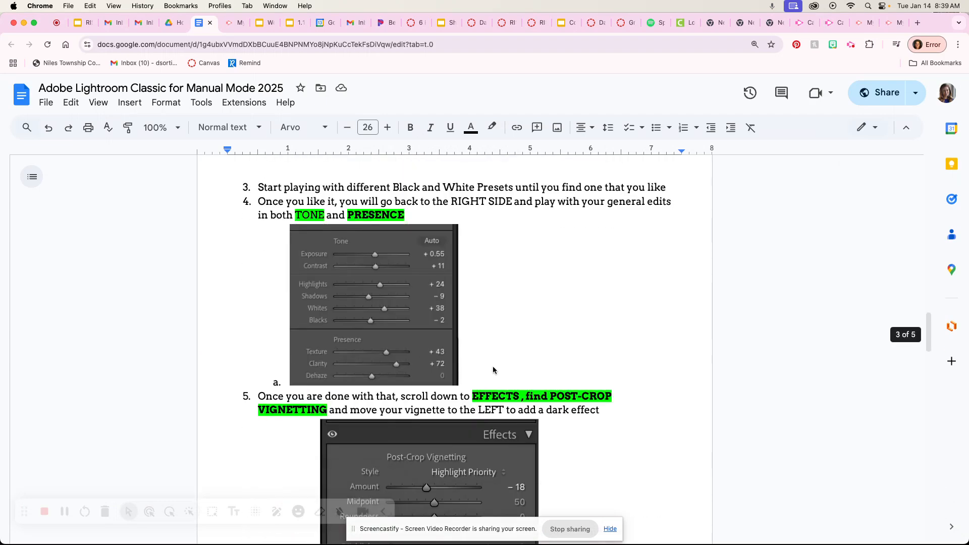
scroll(492, 370, down, 5)
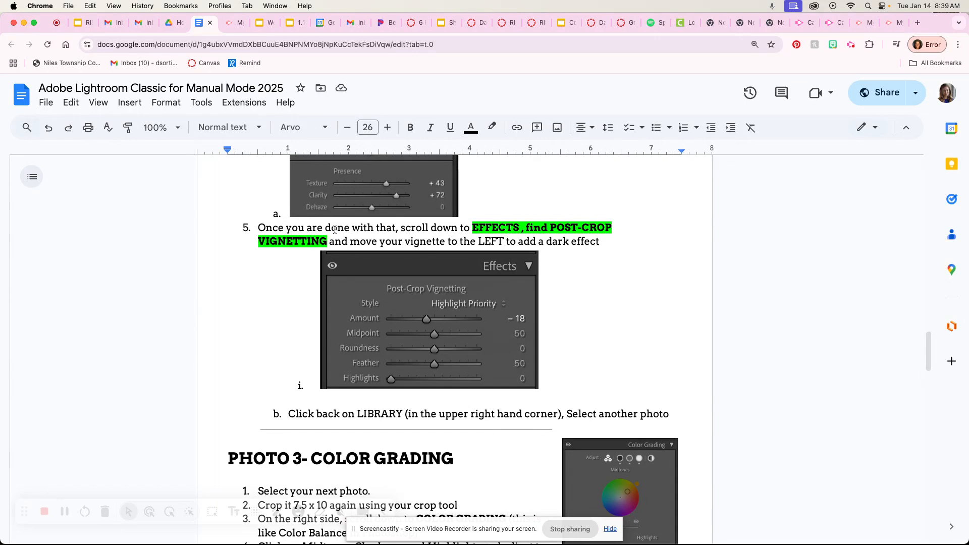
click(618, 241)
text((NOTE)
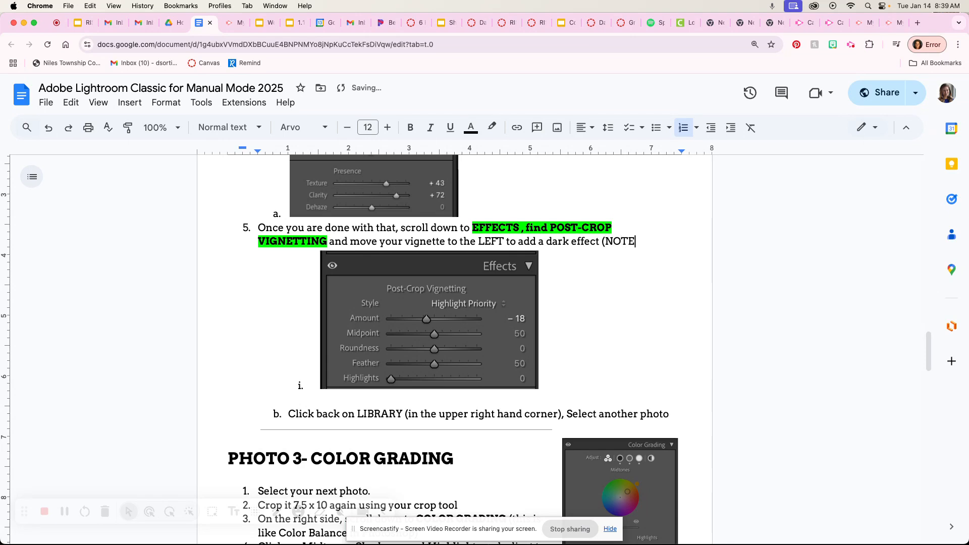
text(: You might ha)
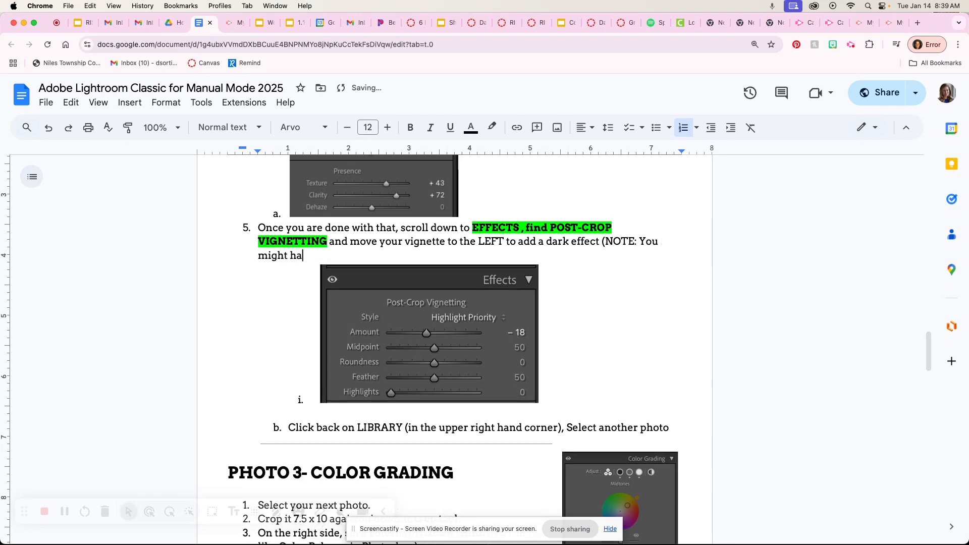
text(ve to select MANUAL)
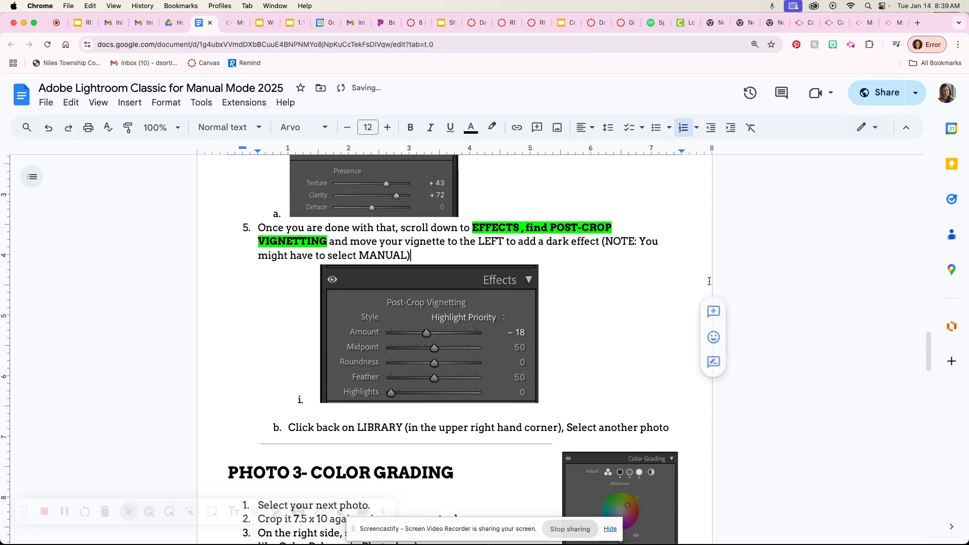
- Read the PHOTO 3- COLOR GRADING instructions, return to Lightroom Classic and open the red crab photo DSC_0616.JPG
scroll(579, 376, down, 5)
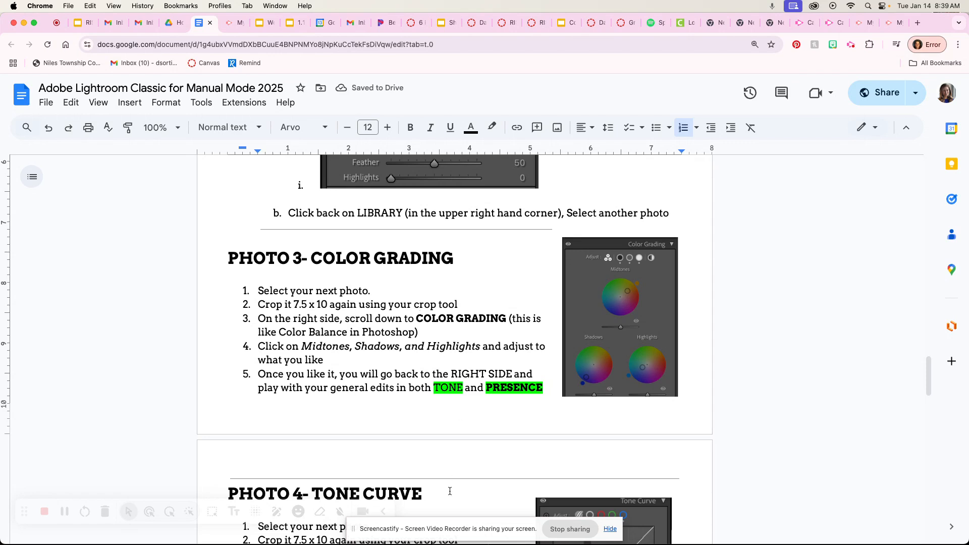
mouse_move(417, 542)
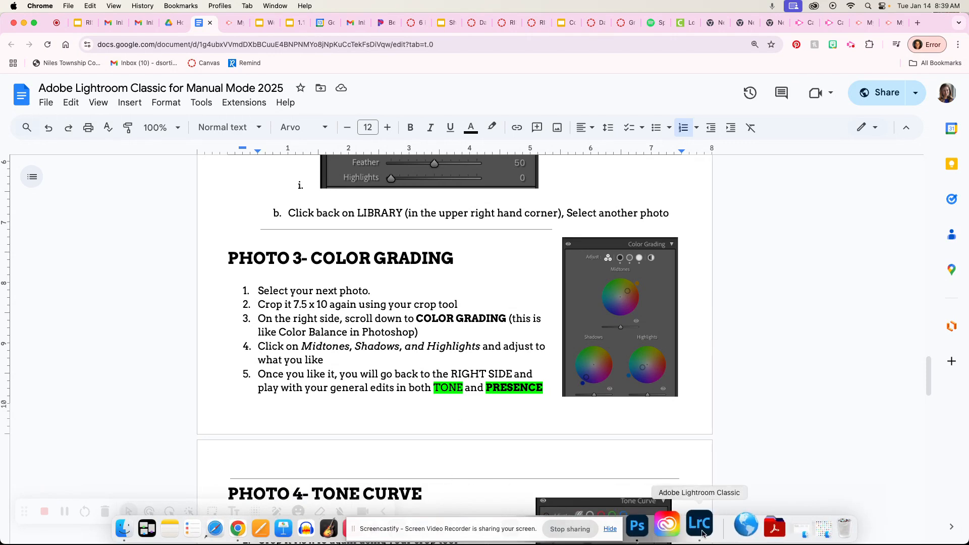
click(703, 534)
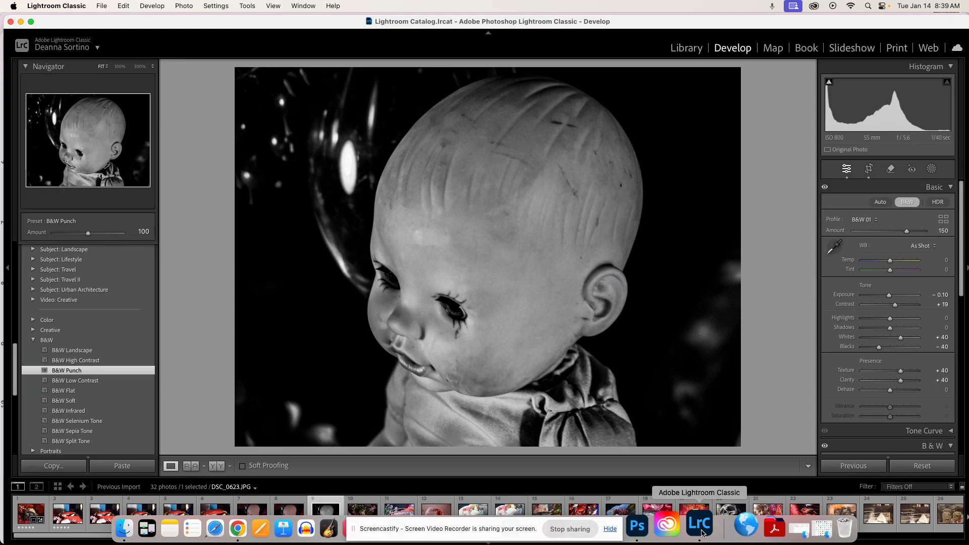
click(65, 527)
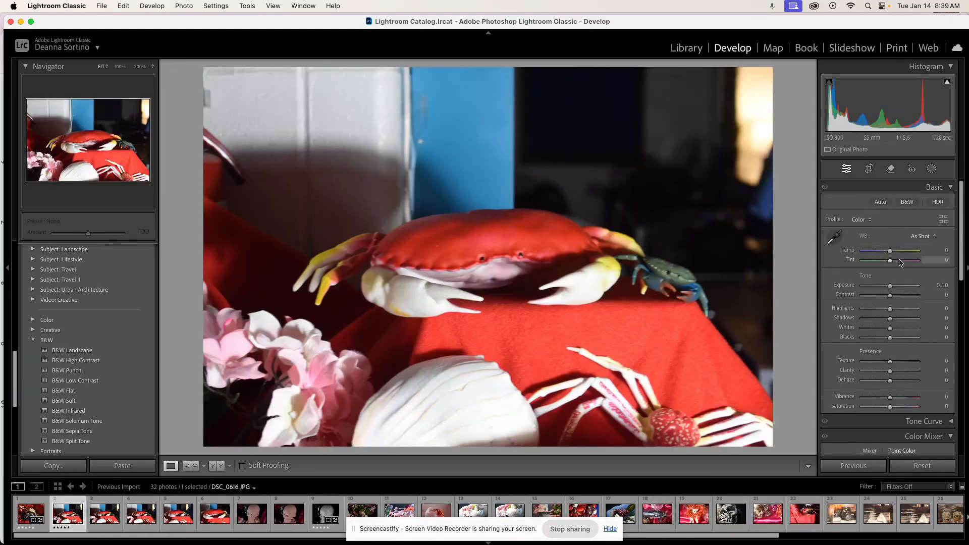
- Crop the red crab photo with the Custom aspect ratio, trimming its two sides evenly
click(870, 169)
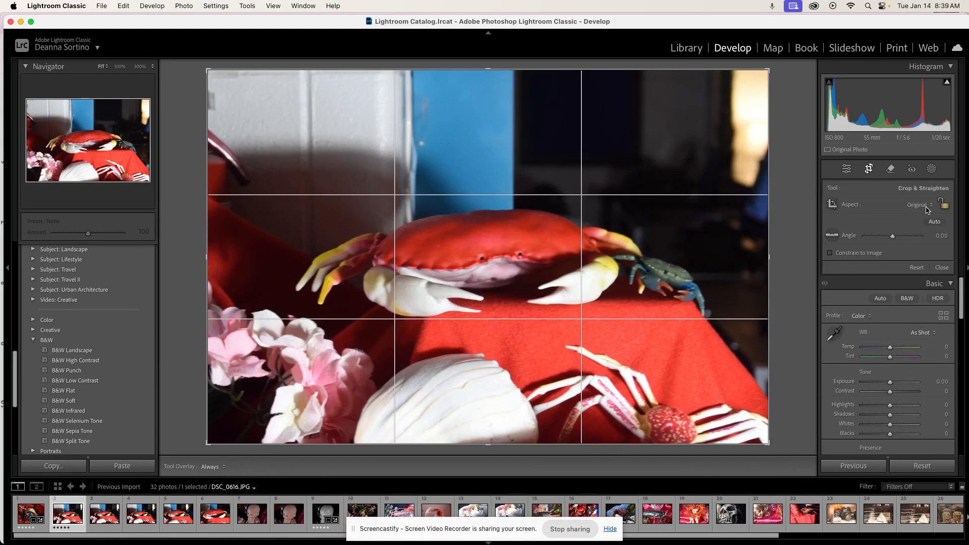
click(927, 206)
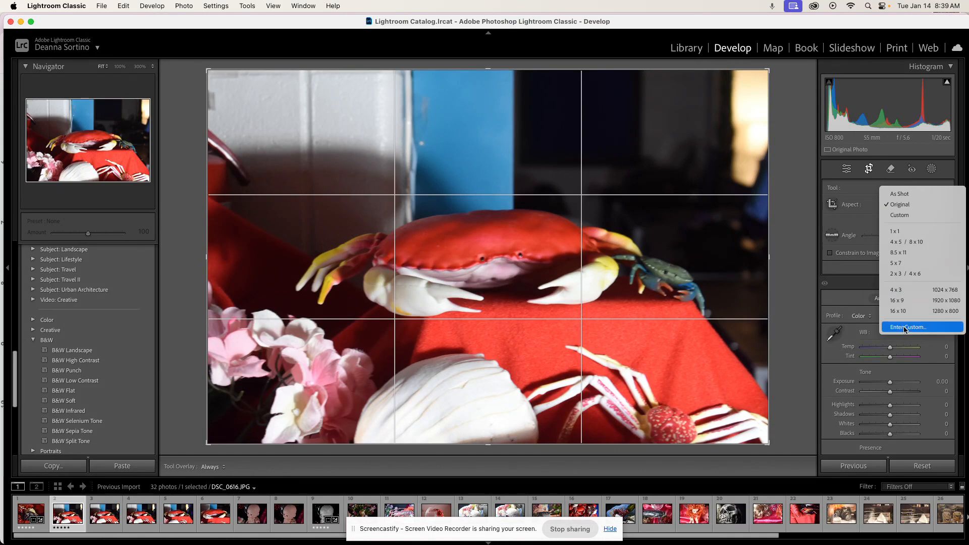
click(904, 216)
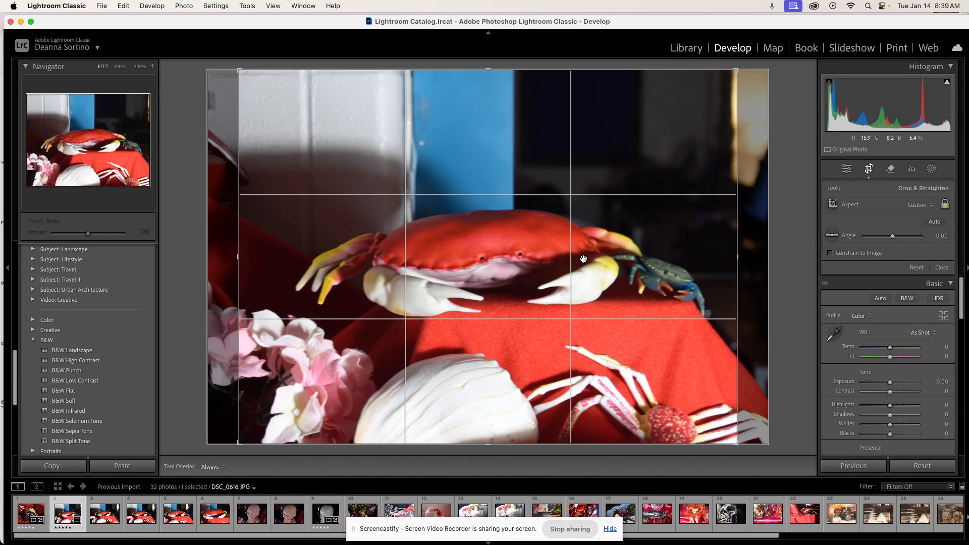
key(Return)
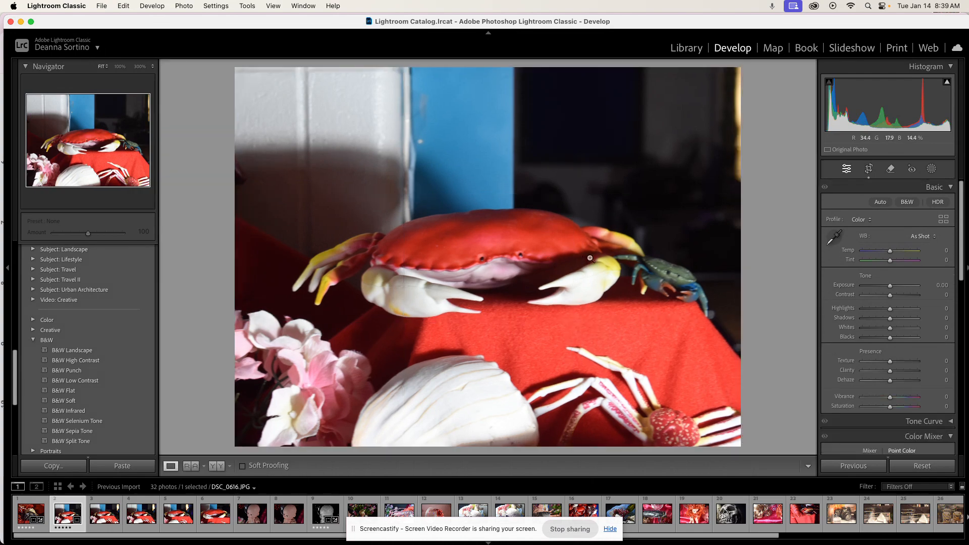
- Color grade the crab photo: midtones at hue 158, saturation 41, shadows slightly toward yellow-green and highlights toward green
drag(962, 252, 963, 394)
click(949, 276)
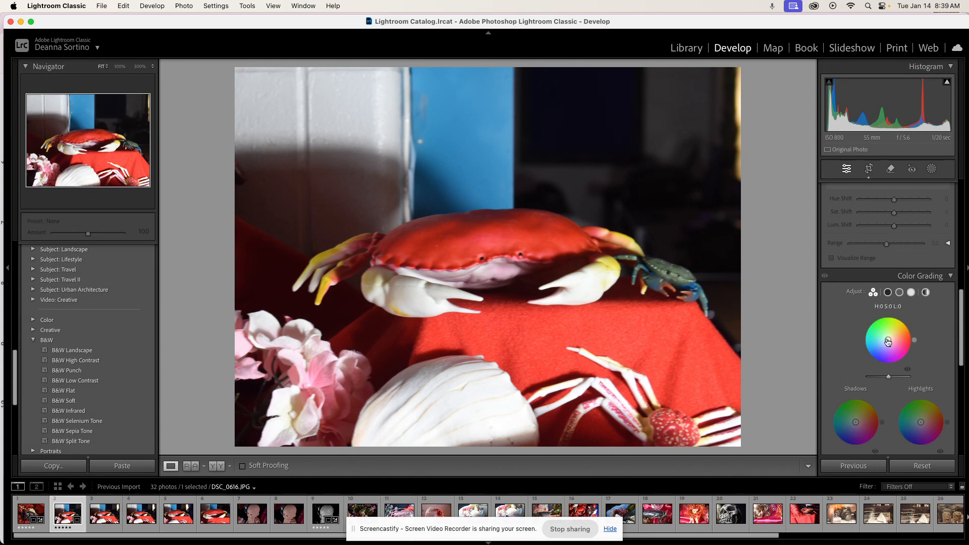
mouse_move(887, 339)
mouse_down()
mouse_move(883, 352)
mouse_move(880, 337)
mouse_up()
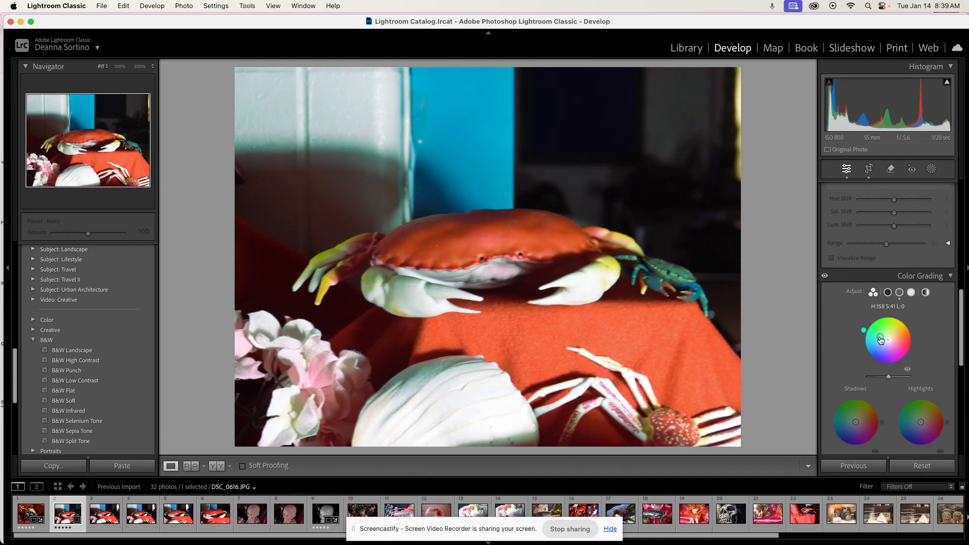
drag(856, 422, 856, 421)
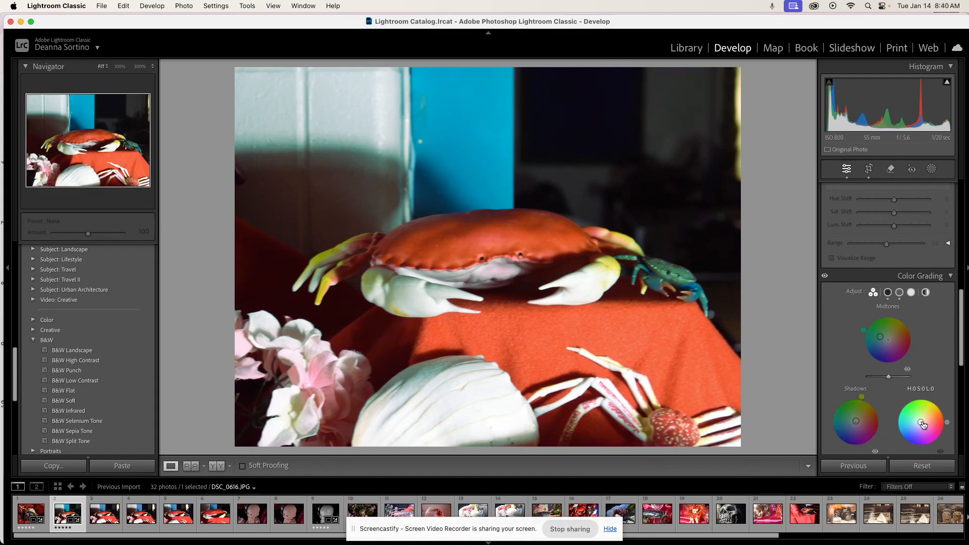
drag(923, 425, 919, 416)
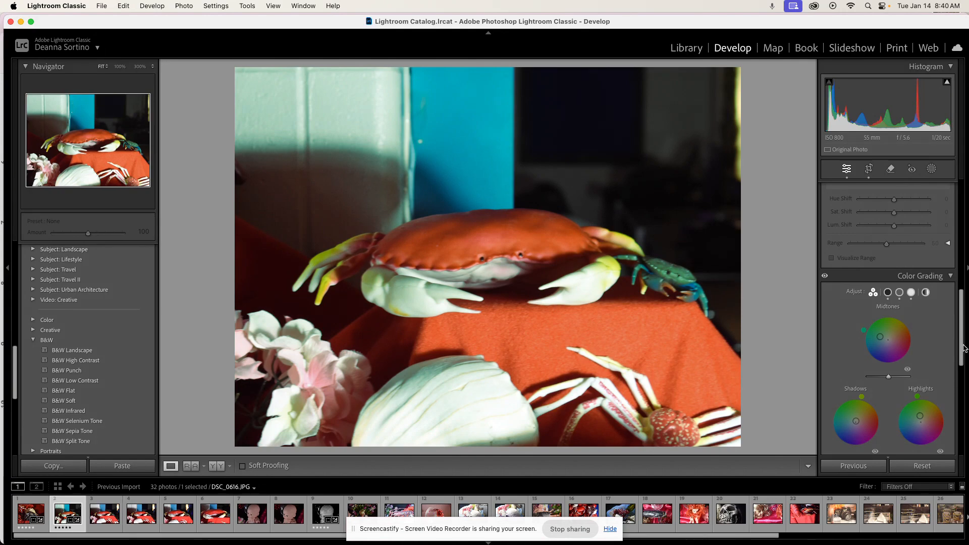
- Set the crab photo's Exposure to -0.35, Contrast to +61, Texture to +73 and Clarity to +31
drag(964, 349, 962, 240)
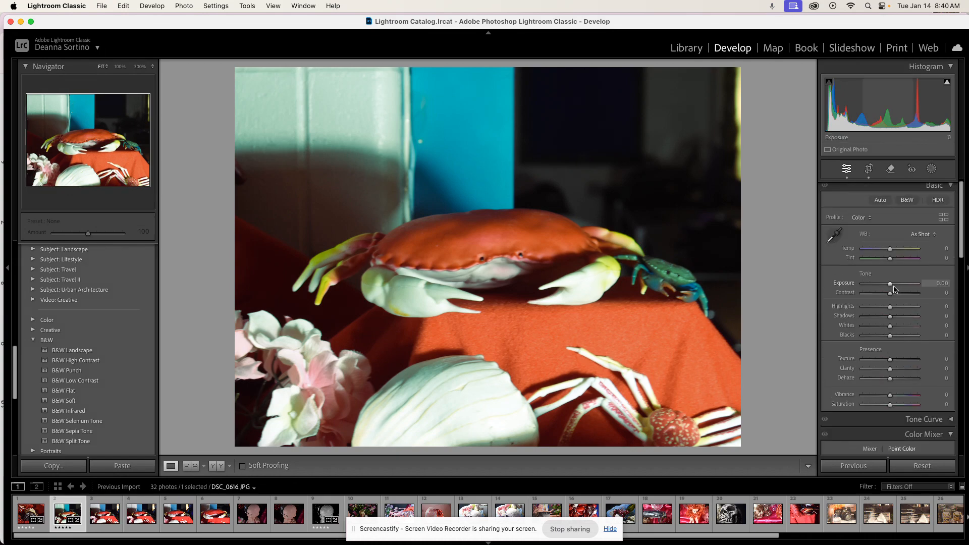
drag(891, 286, 913, 298)
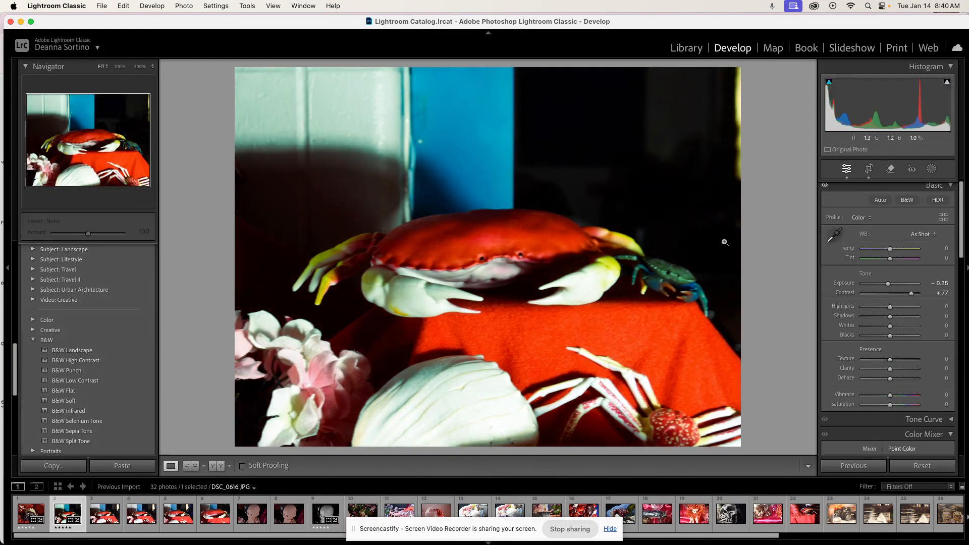
mouse_move(913, 296)
mouse_down()
mouse_move(884, 295)
mouse_move(907, 297)
mouse_up()
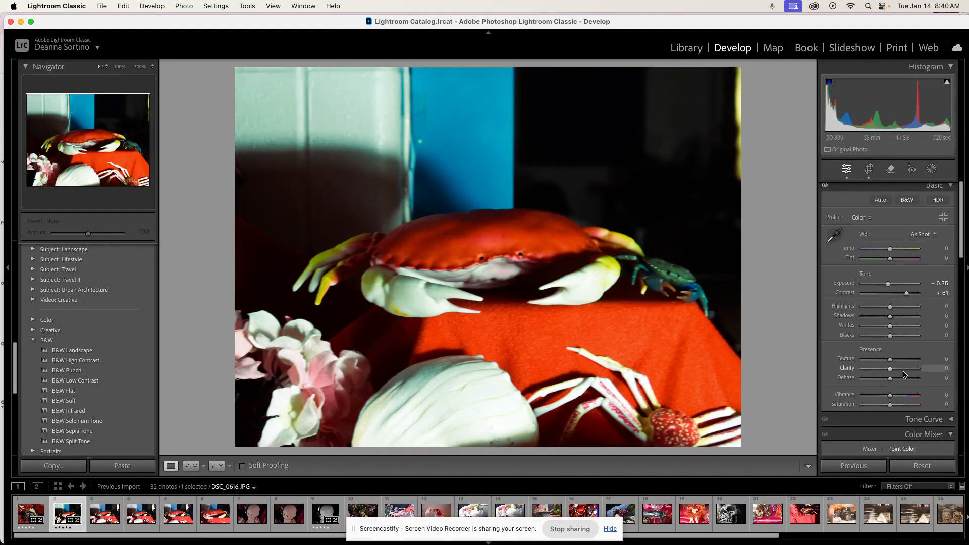
mouse_move(892, 363)
mouse_down()
mouse_move(912, 362)
mouse_move(900, 372)
mouse_up()
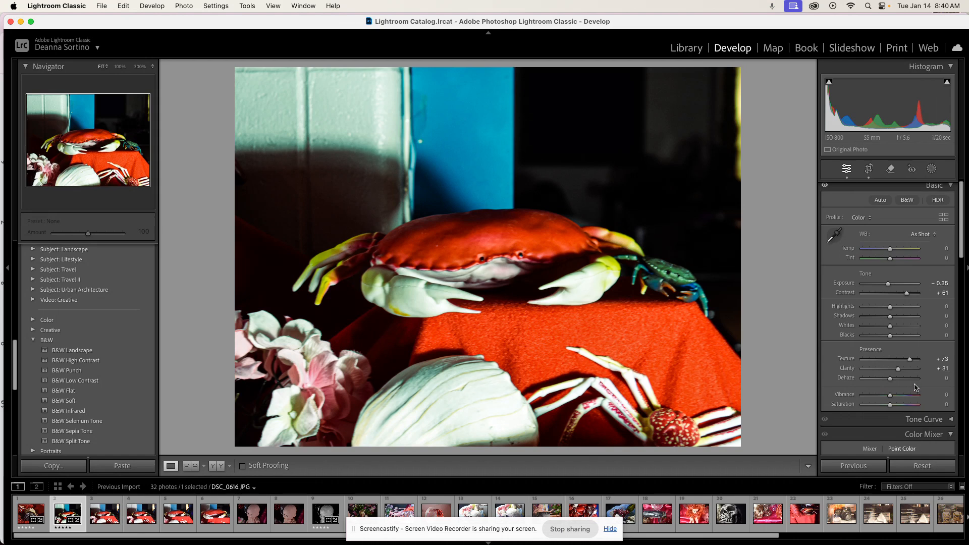
- Open the photo of grapes and a shell on blue fabric, DSC_0631.JPG, for editing
scroll(921, 384, down, 5)
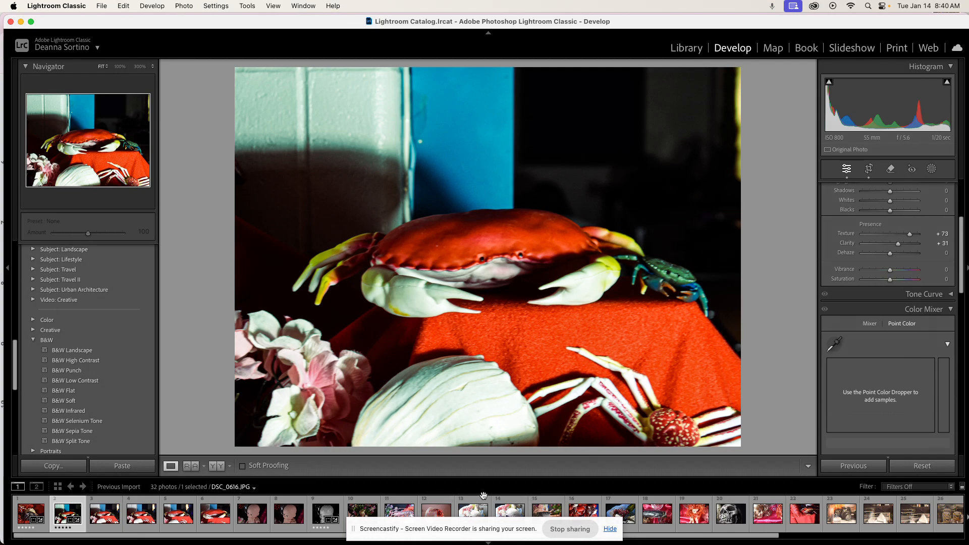
click(473, 514)
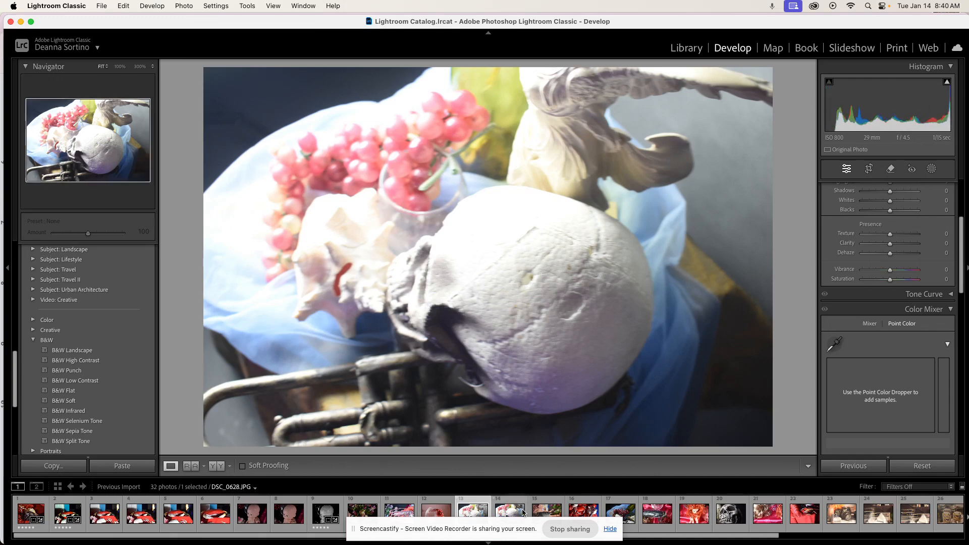
click(621, 514)
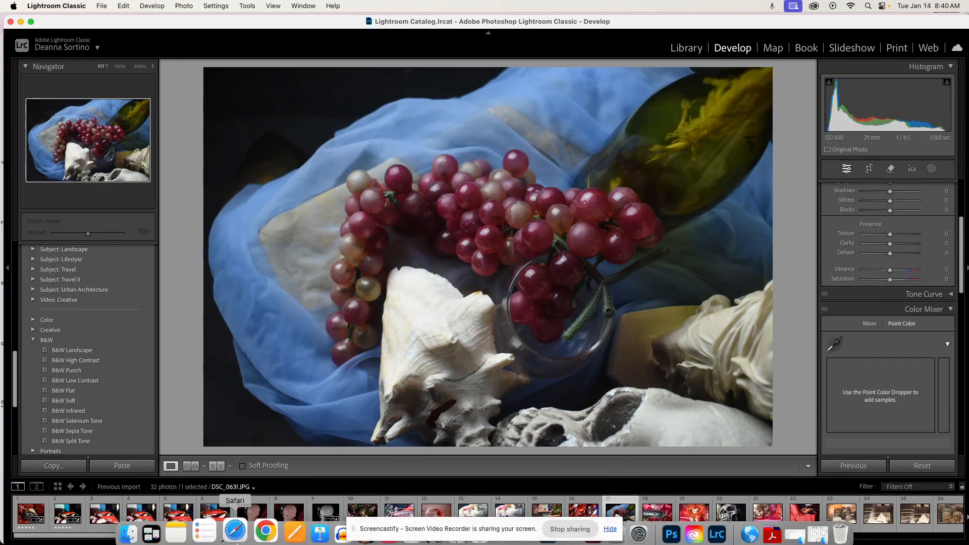
- Switch to the Google Doc in Chrome, read the PHOTO 4- TONE CURVE instructions and return to Lightroom Classic
click(259, 530)
scroll(368, 357, down, 9)
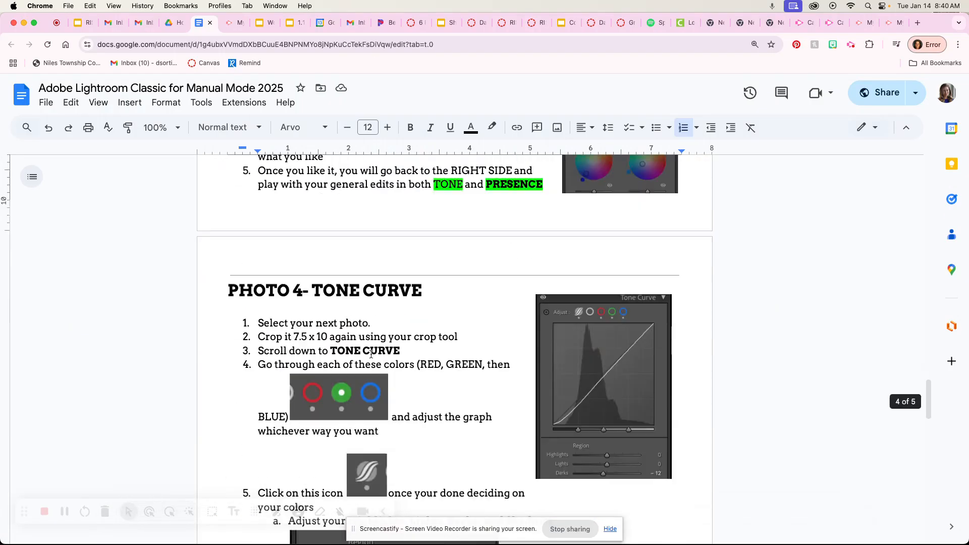
scroll(310, 369, up, 3)
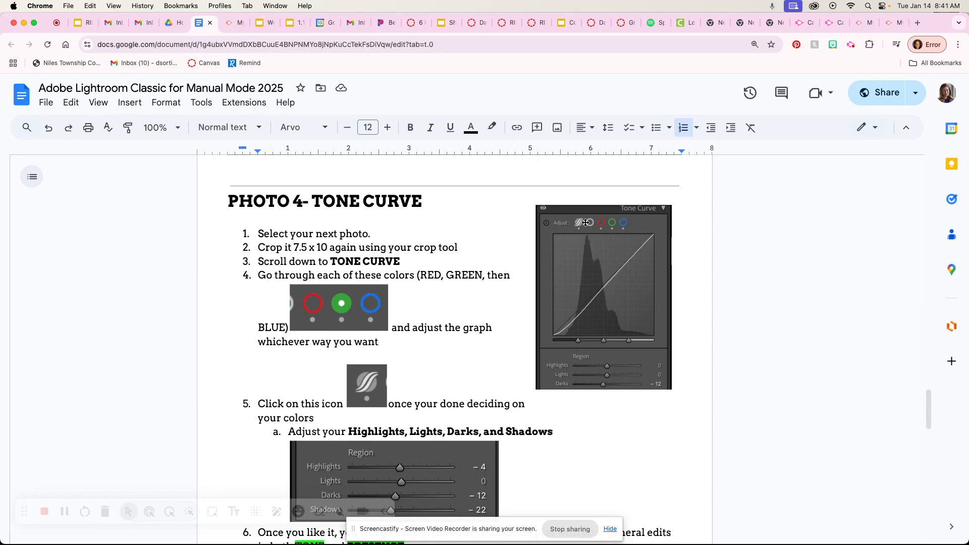
click(23, 22)
- Crop the grape photo to a custom aspect ratio of 10 x 7.5
click(869, 170)
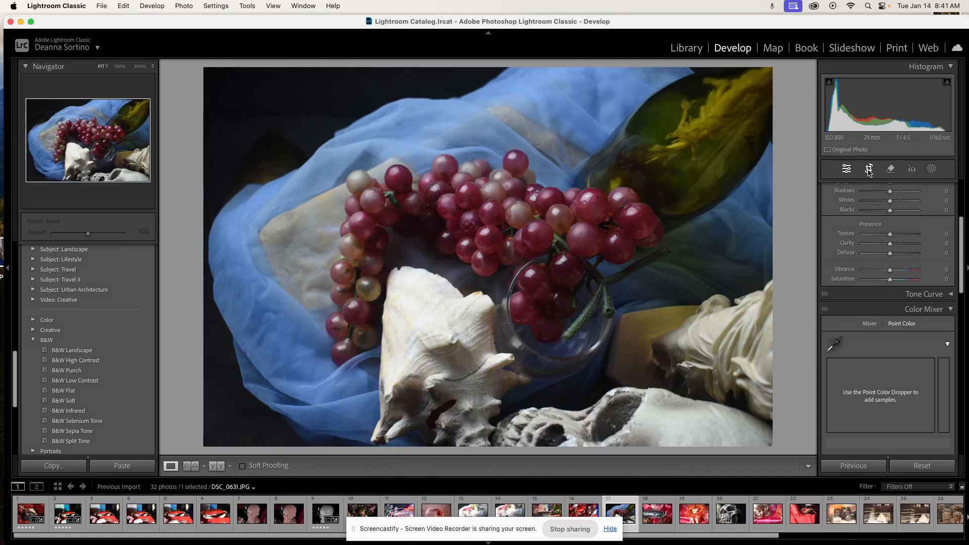
click(924, 206)
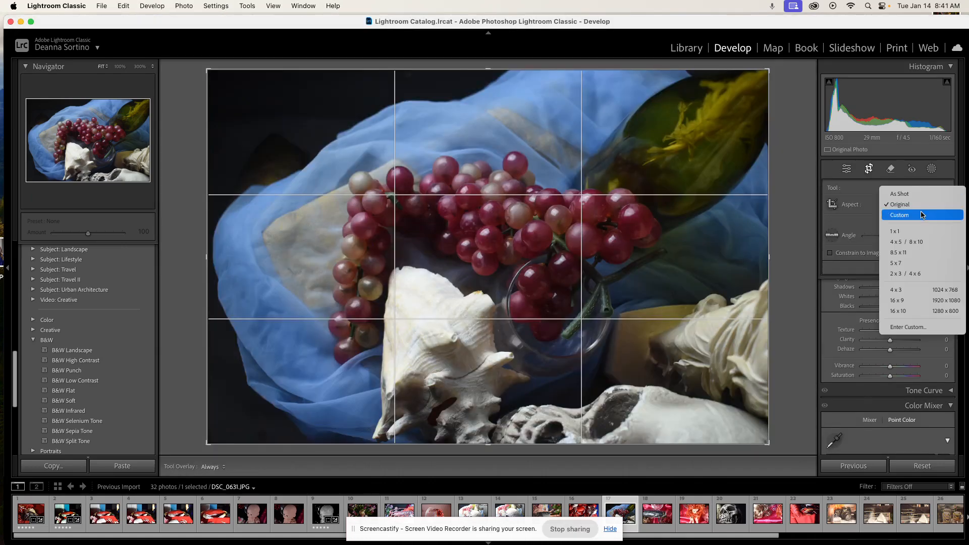
click(922, 215)
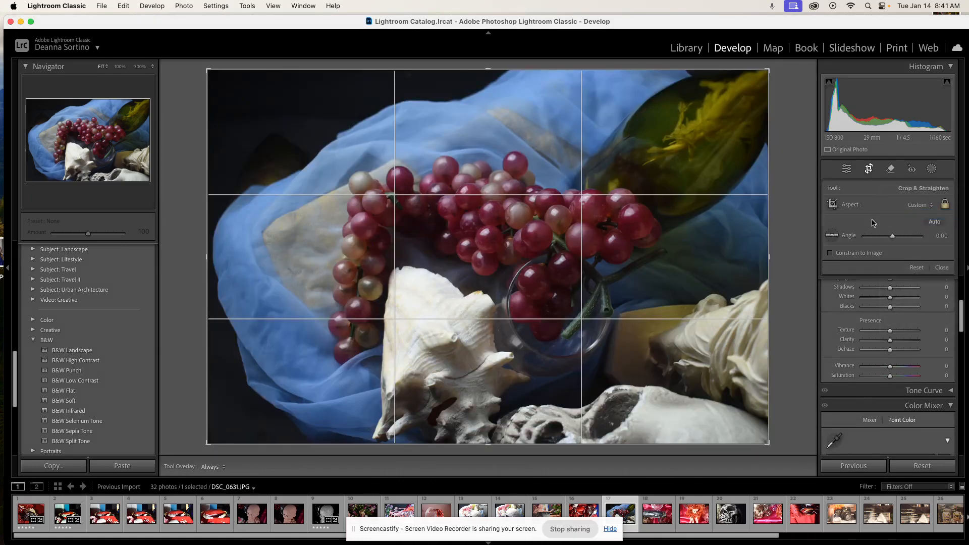
click(918, 206)
click(919, 206)
click(919, 205)
click(893, 315)
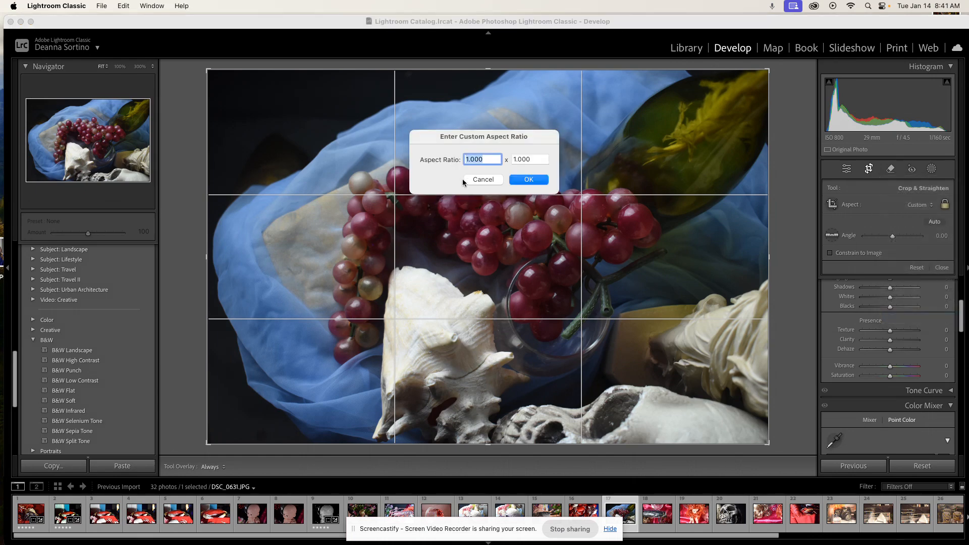
text(10)
key(Tab)
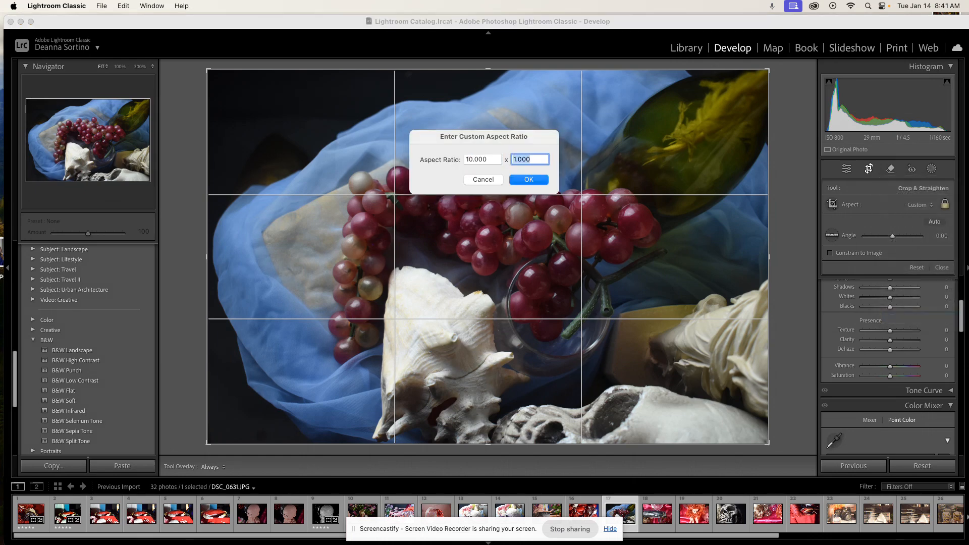
text(7.5)
click(529, 180)
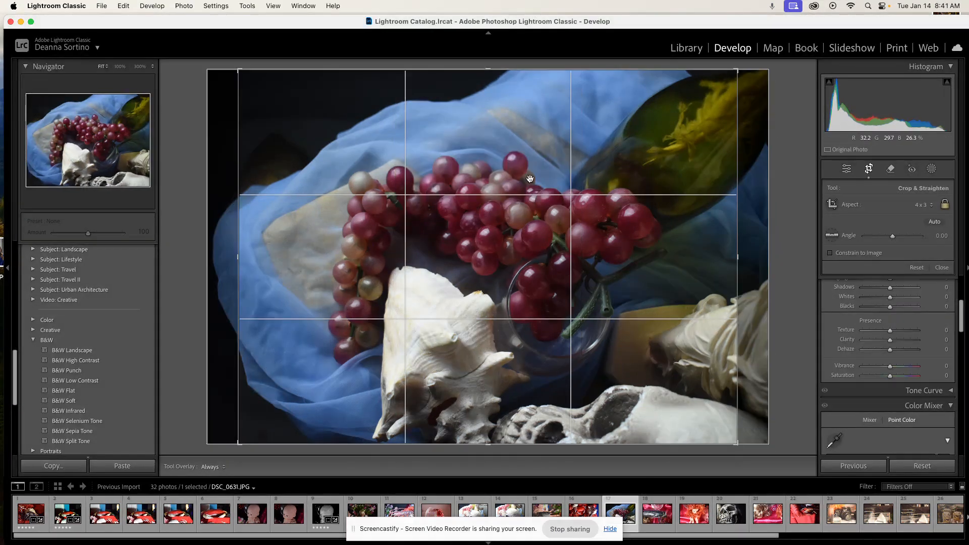
double_click(584, 248)
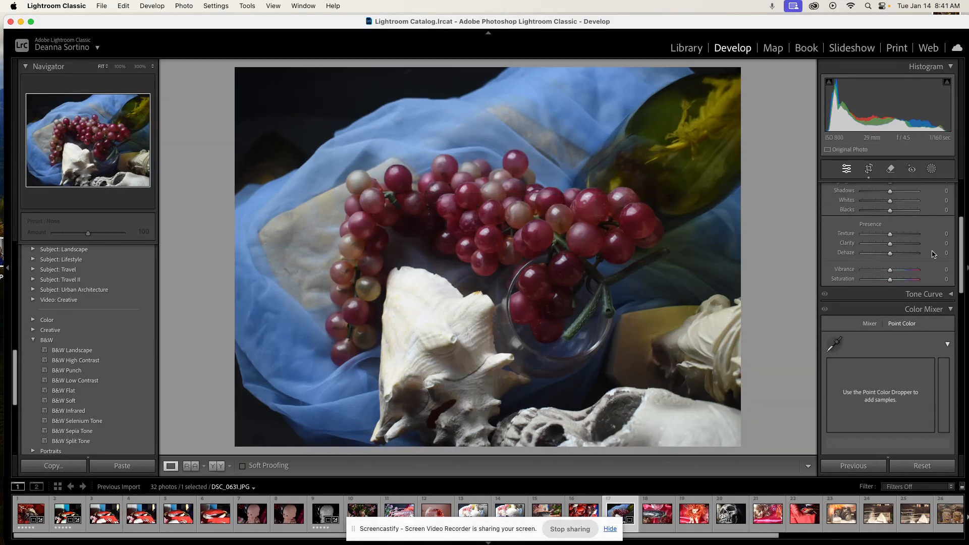
- Move the upper end point of the grape photo's red tone curve to Input 201, Output 194
click(949, 294)
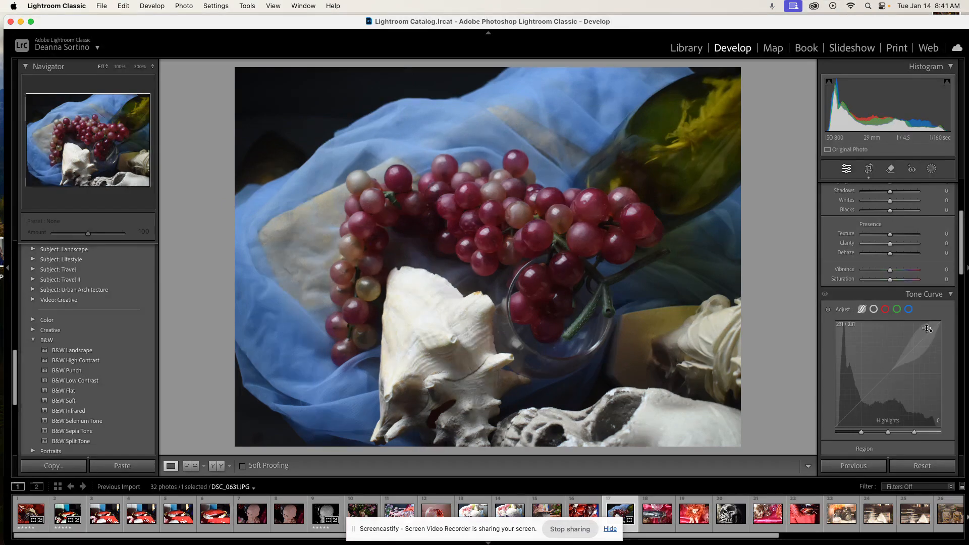
scroll(913, 329, down, 1)
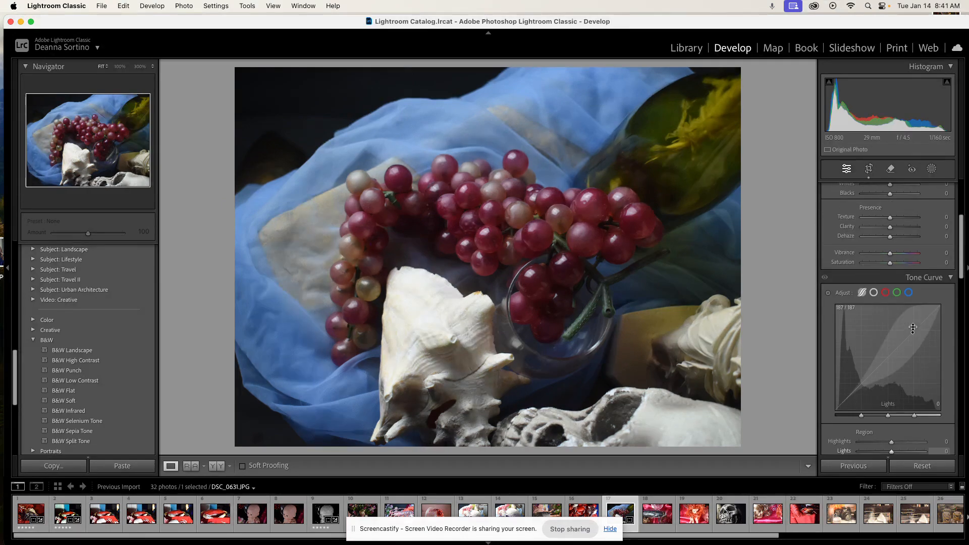
click(886, 294)
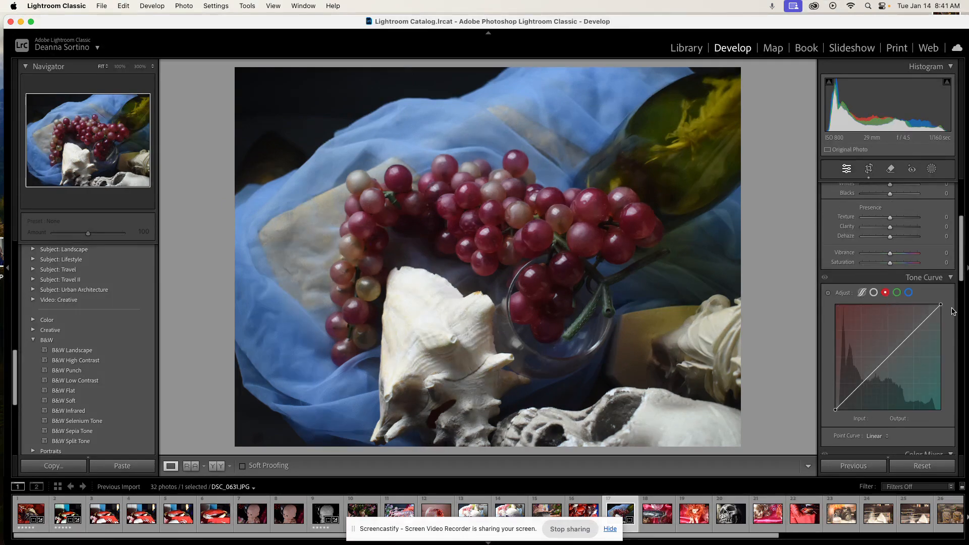
drag(940, 304, 919, 331)
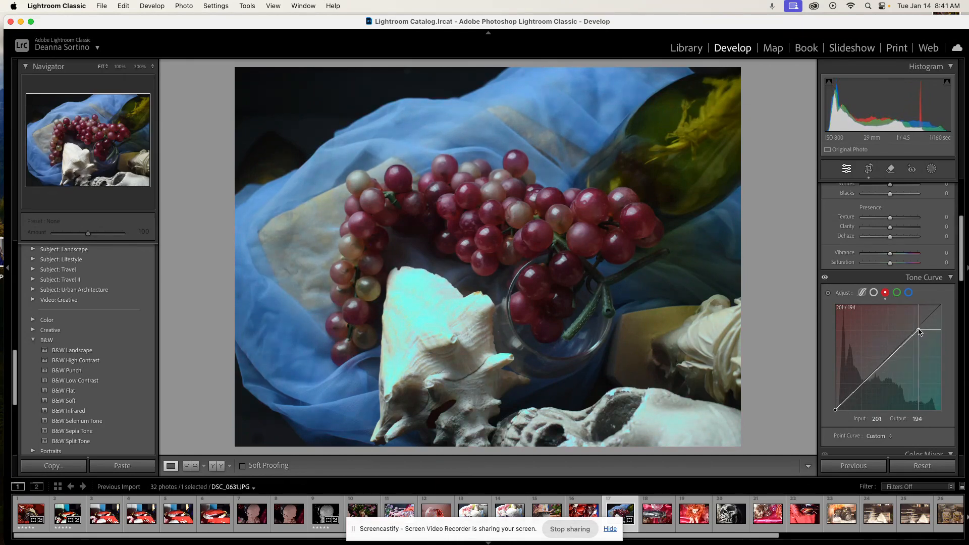
- Pull in the green tone curve's upper end point and move the blue curve's to Input 222, Output 233
click(896, 293)
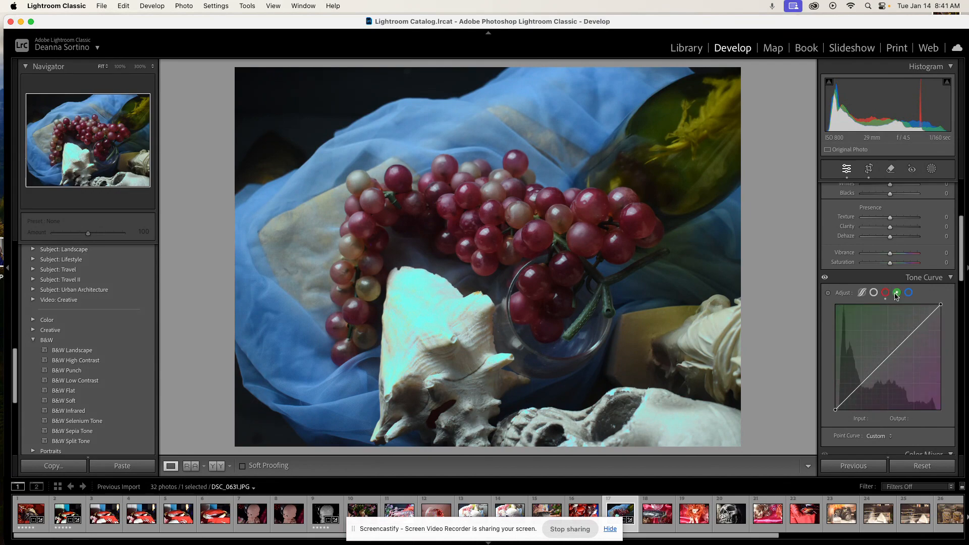
mouse_move(942, 306)
mouse_down()
mouse_move(917, 315)
mouse_move(921, 327)
mouse_move(934, 308)
mouse_move(928, 313)
mouse_up()
click(908, 293)
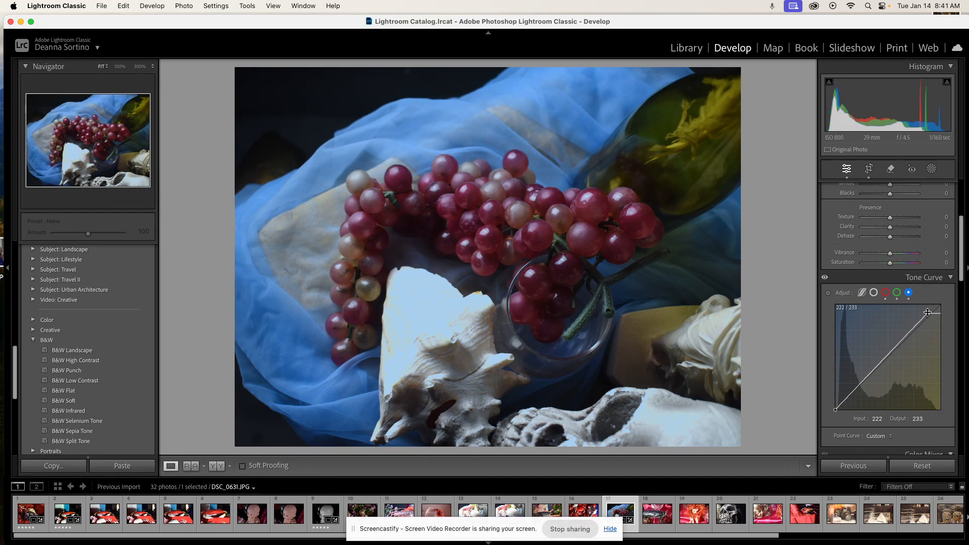
- Set the parametric tone curve's Lights to +20 and Highlights to -100, and switch to the point curve
click(863, 292)
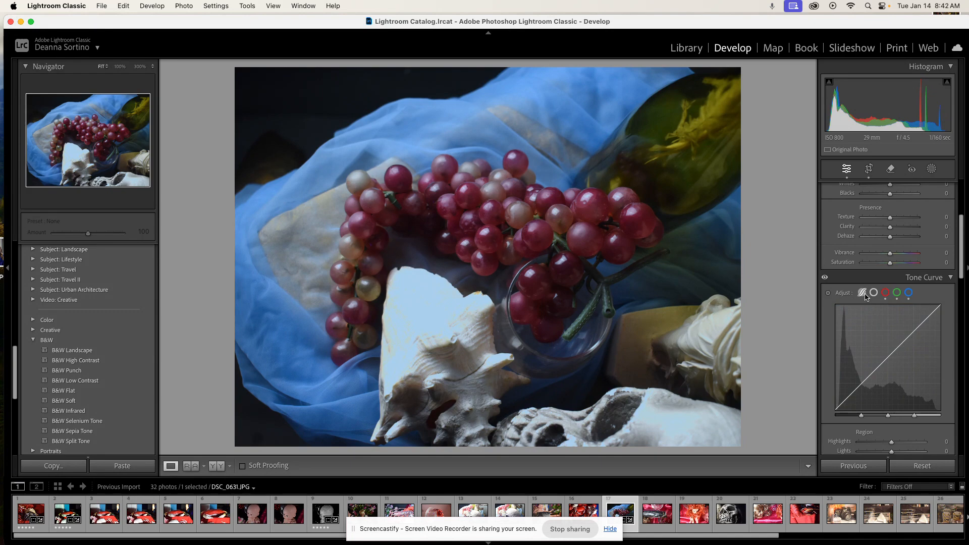
scroll(950, 360, down, 1)
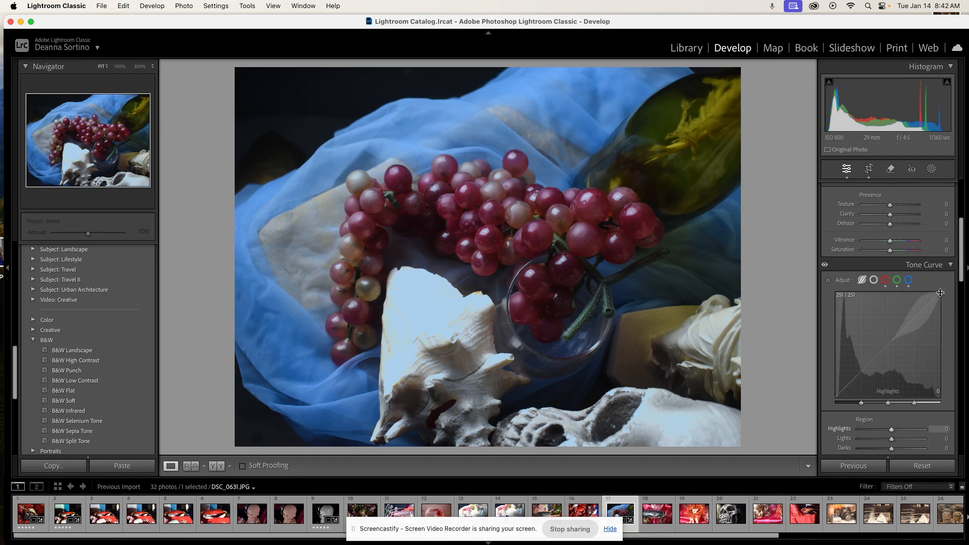
mouse_move(901, 337)
mouse_down()
mouse_move(900, 322)
mouse_move(900, 347)
mouse_move(900, 326)
mouse_up()
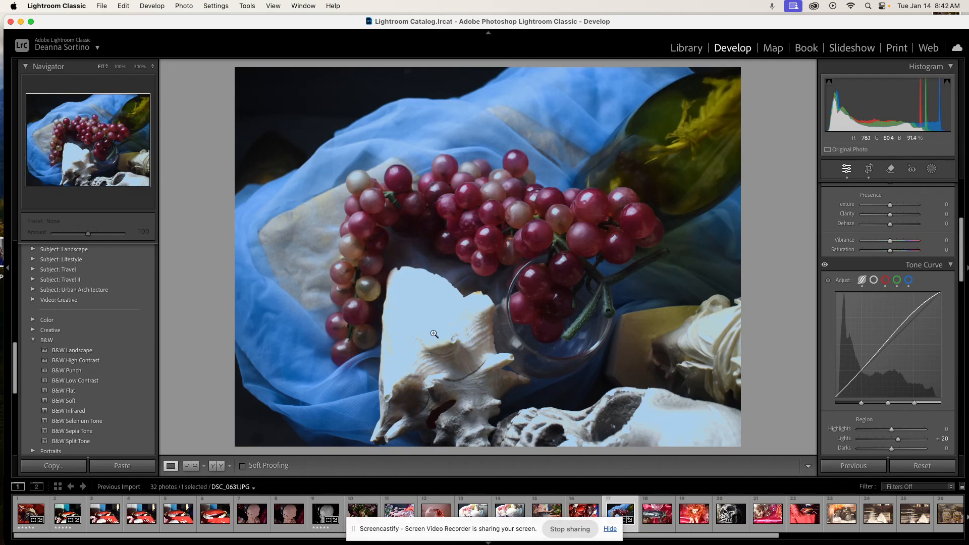
drag(916, 313, 915, 323)
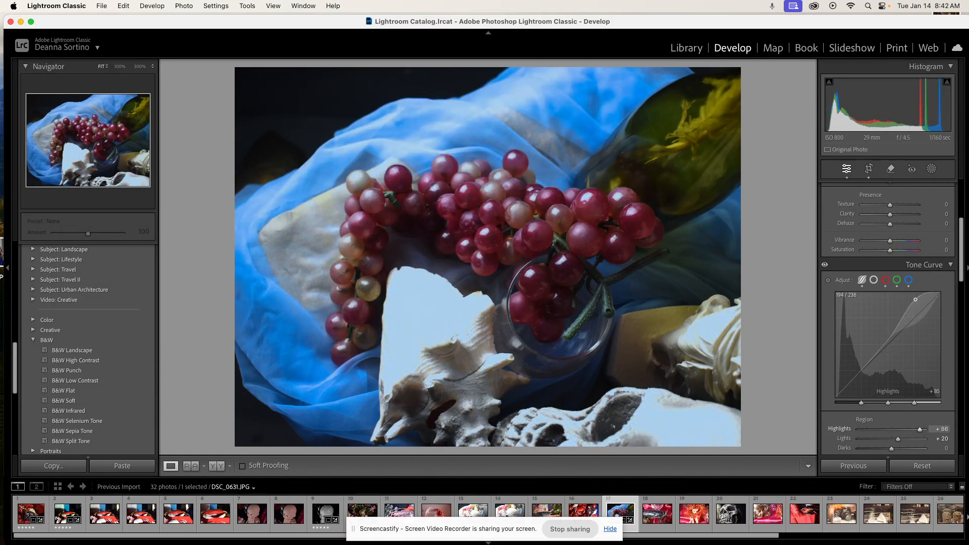
click(873, 279)
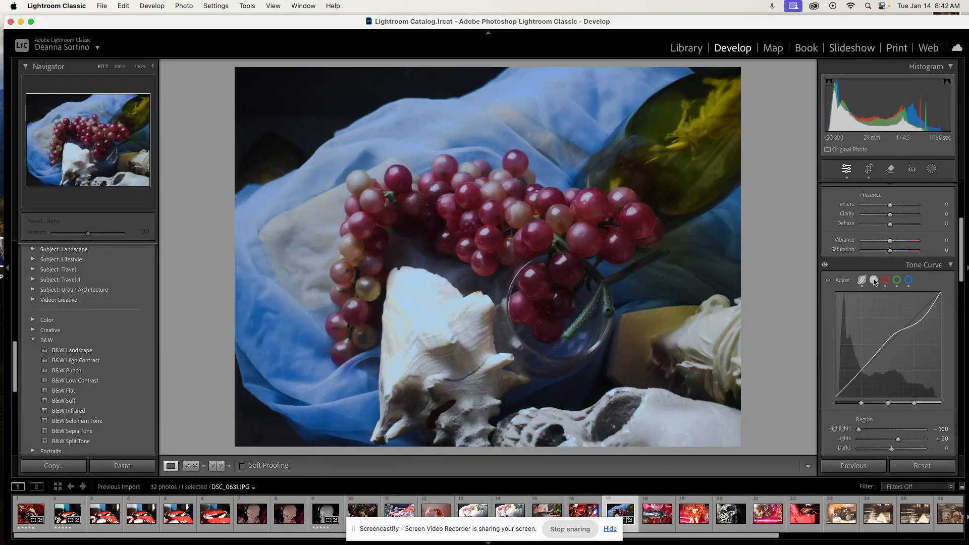
- Lower the point curve's upper end to Input 247, Output 178, and set Texture +78, Clarity +47, Exposure +0.20, Contrast -27 and Highlights -14
drag(940, 292, 939, 325)
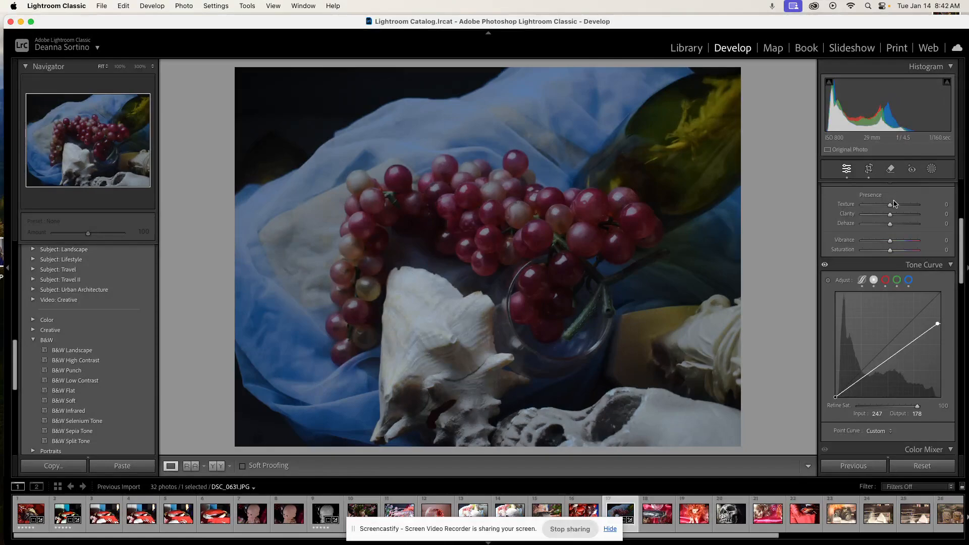
mouse_move(891, 206)
mouse_down()
mouse_move(913, 210)
mouse_move(892, 215)
mouse_move(903, 218)
mouse_up()
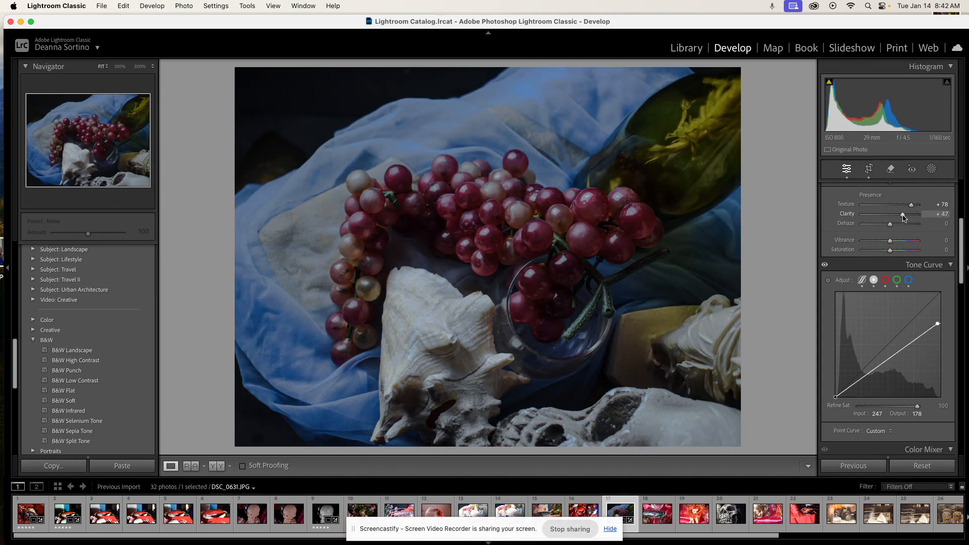
scroll(903, 228, up, 5)
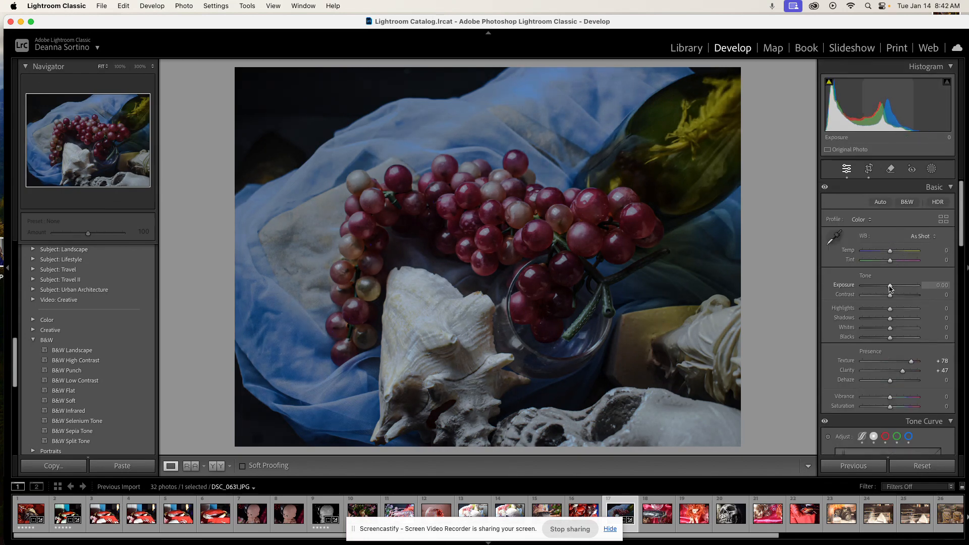
drag(889, 287, 886, 312)
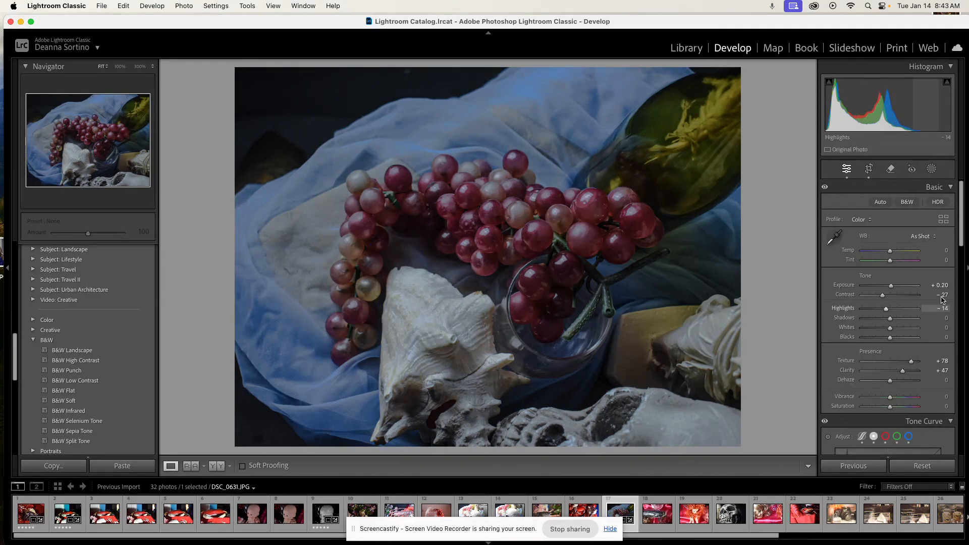
- Set the Vignetting Amount in the grape photo's manual lens corrections to -100
drag(963, 235, 963, 452)
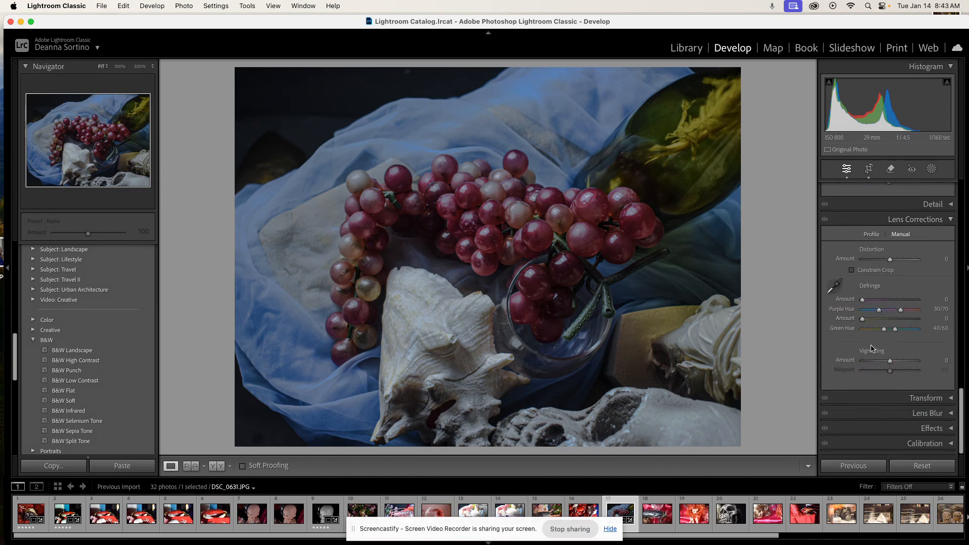
drag(892, 361, 835, 359)
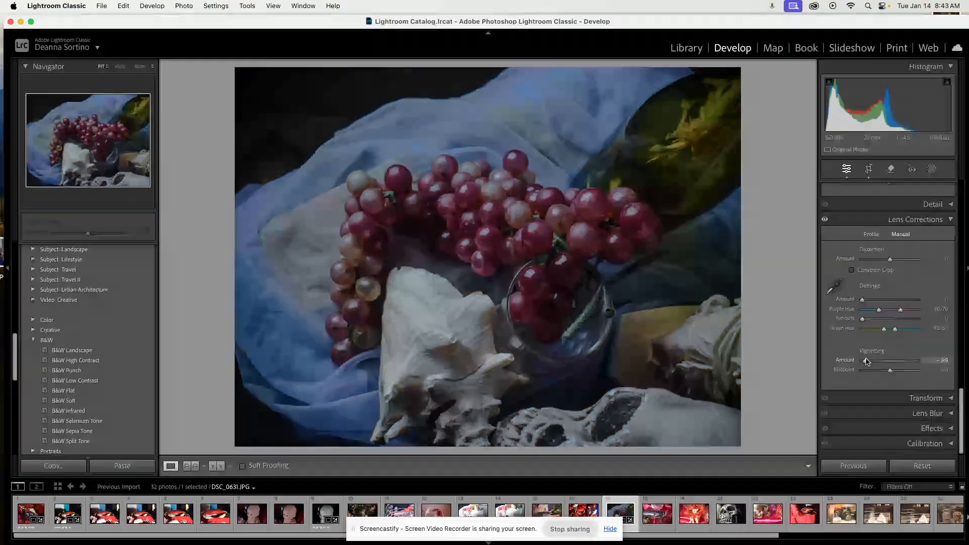
drag(860, 360, 866, 362)
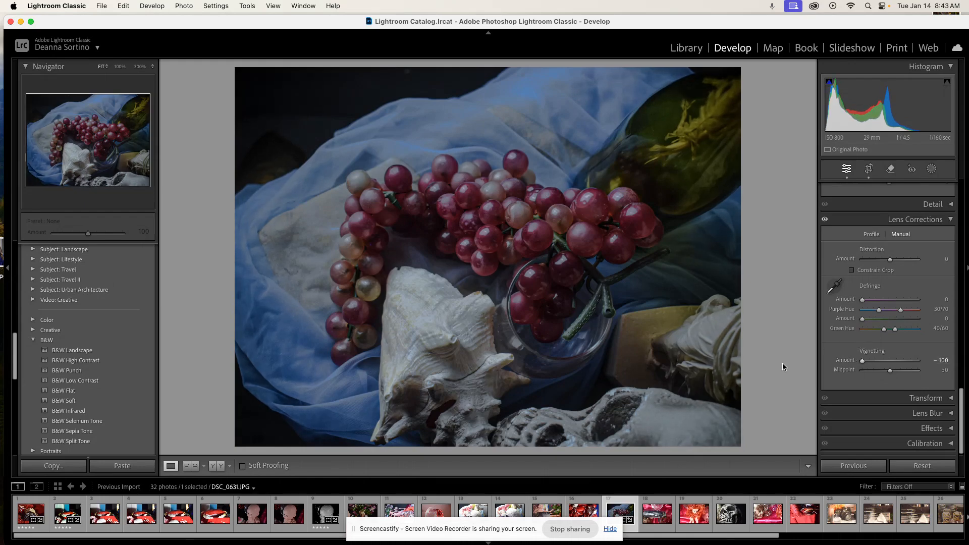
- Open the red-haired doll photo for editing and check the Photo 5 instructions in the assignment document in Chrome
click(661, 522)
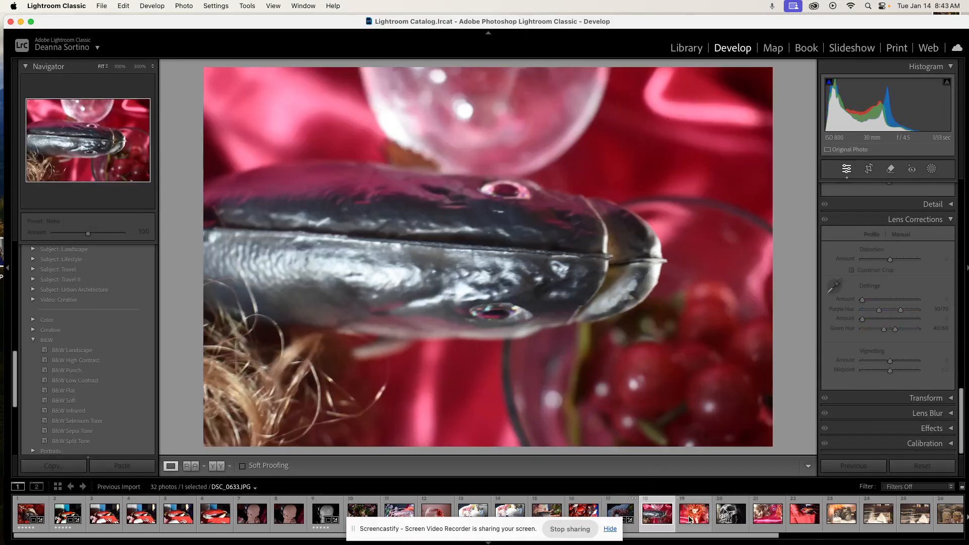
click(705, 519)
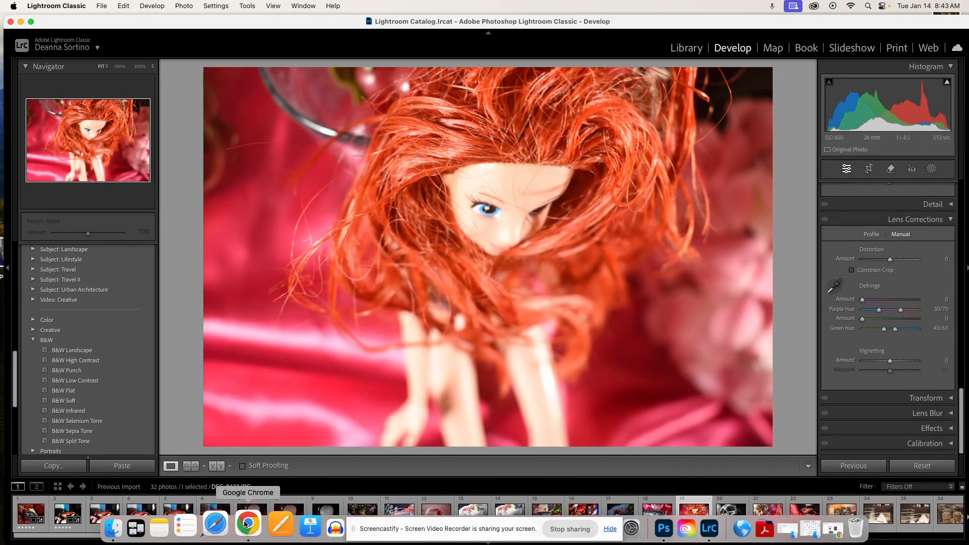
click(304, 521)
scroll(413, 376, down, 7)
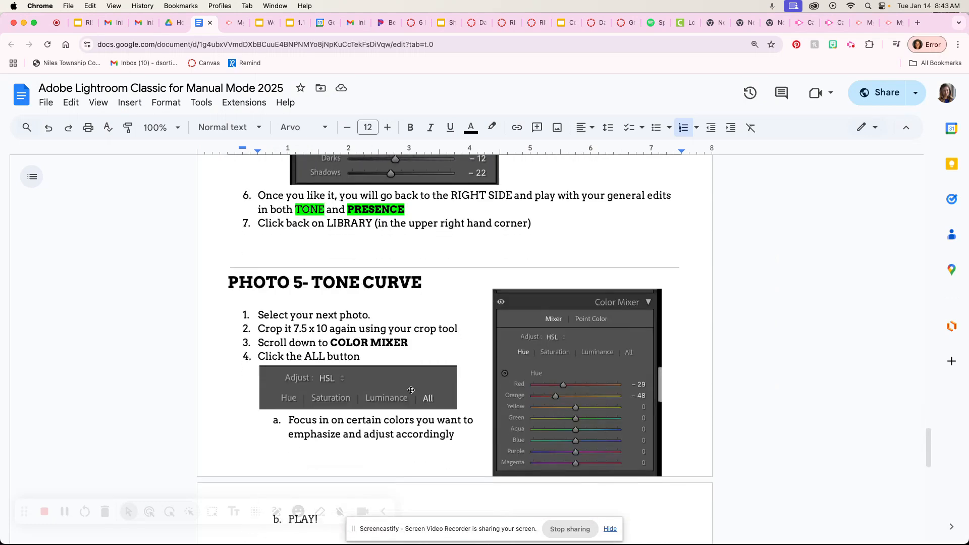
scroll(411, 390, down, 2)
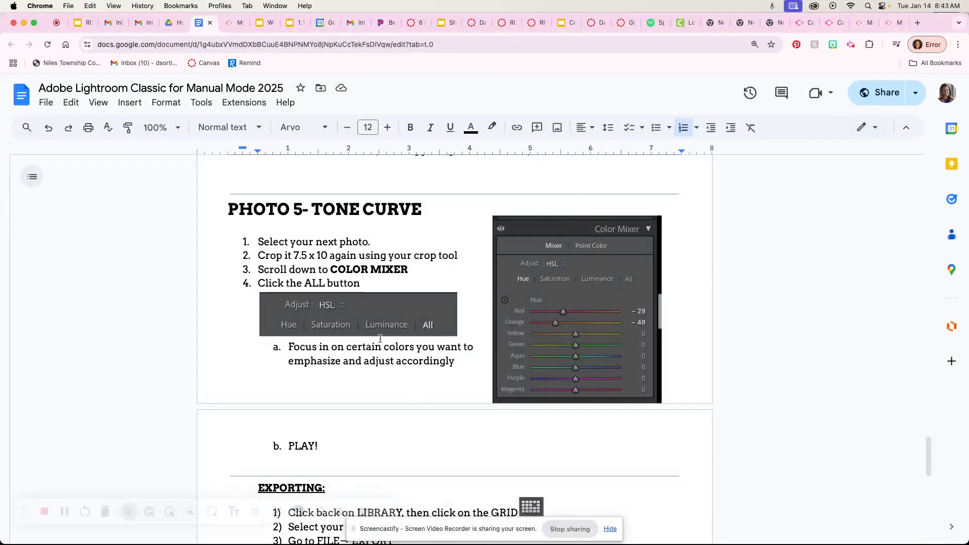
click(22, 23)
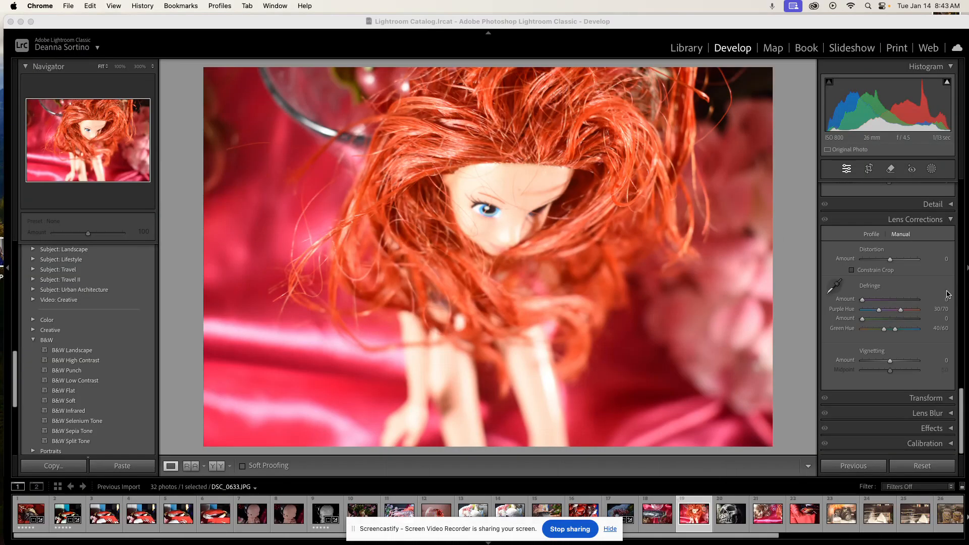
scroll(948, 355, up, 10)
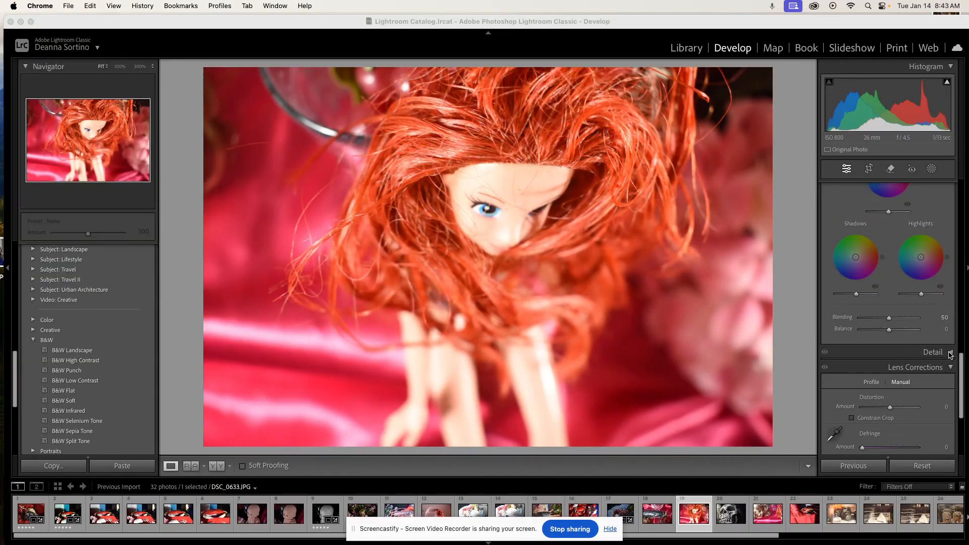
scroll(947, 348, up, 10)
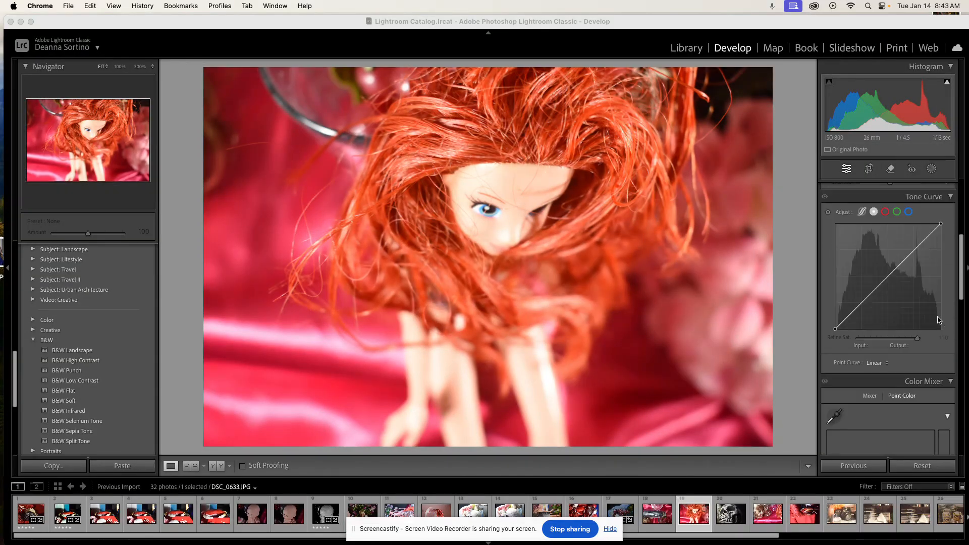
scroll(936, 318, down, 5)
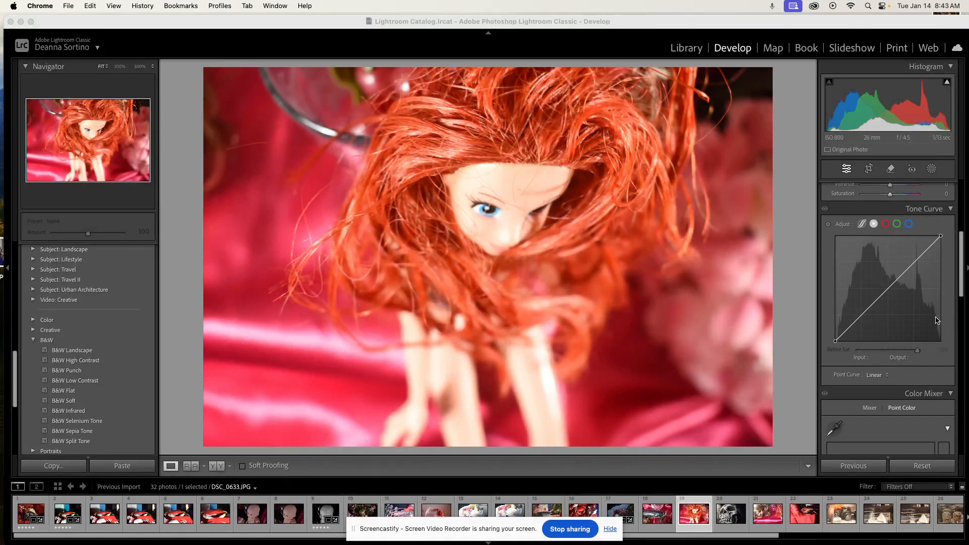
- Switch to the assignment document in Chrome, change the Photo 5 heading's topic to COLOR MIXER, and return to Lightroom Classic
mouse_move(246, 528)
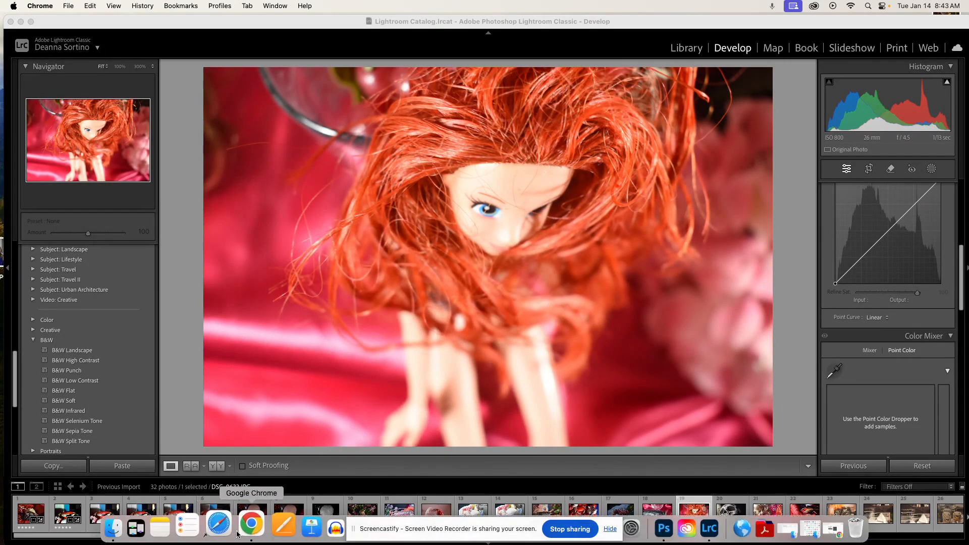
click(246, 529)
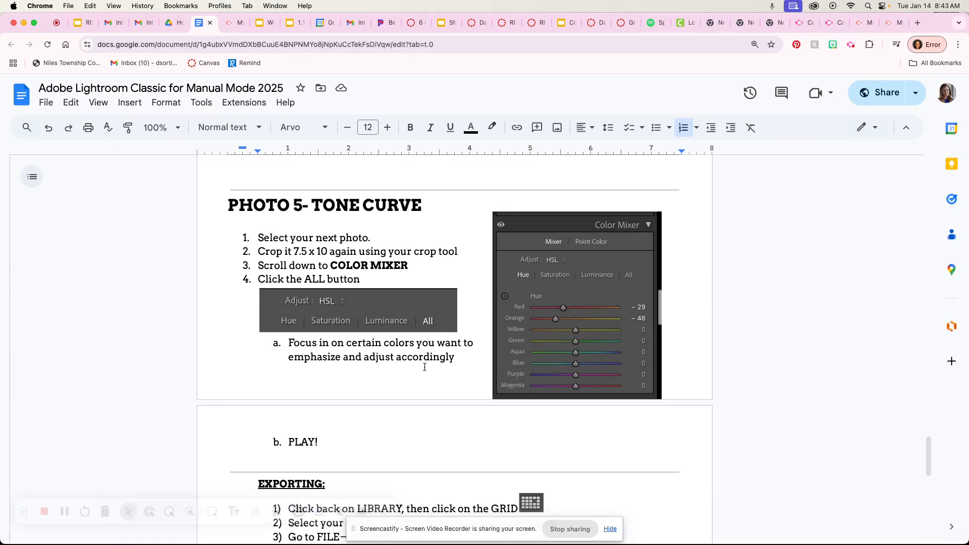
scroll(424, 372, down, 2)
scroll(424, 374, up, 4)
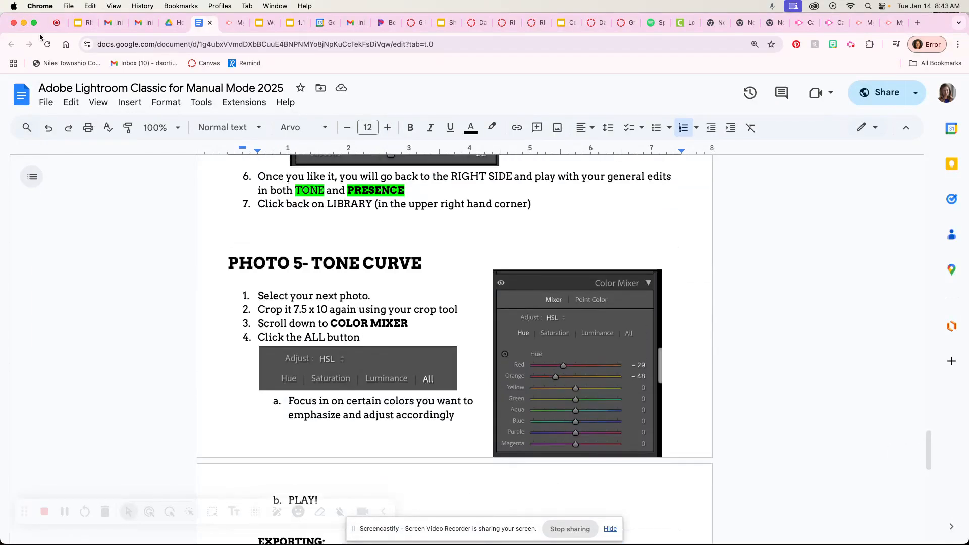
drag(420, 264, 307, 256)
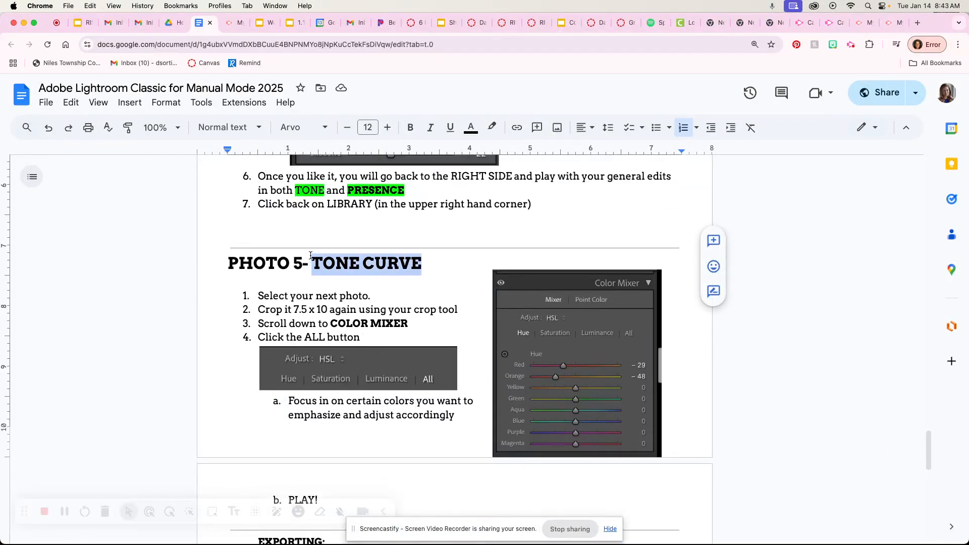
text(COLOR MIX)
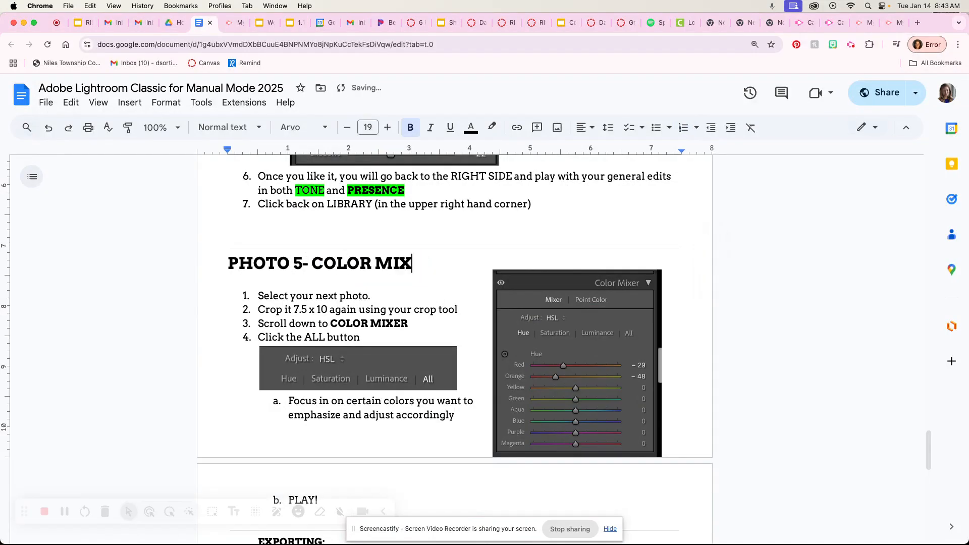
text(ER)
click(24, 23)
- Switch the doll photo's Color Mixer from Point Color to the HSL Mixer and show All adjustments
scroll(908, 254, up, 5)
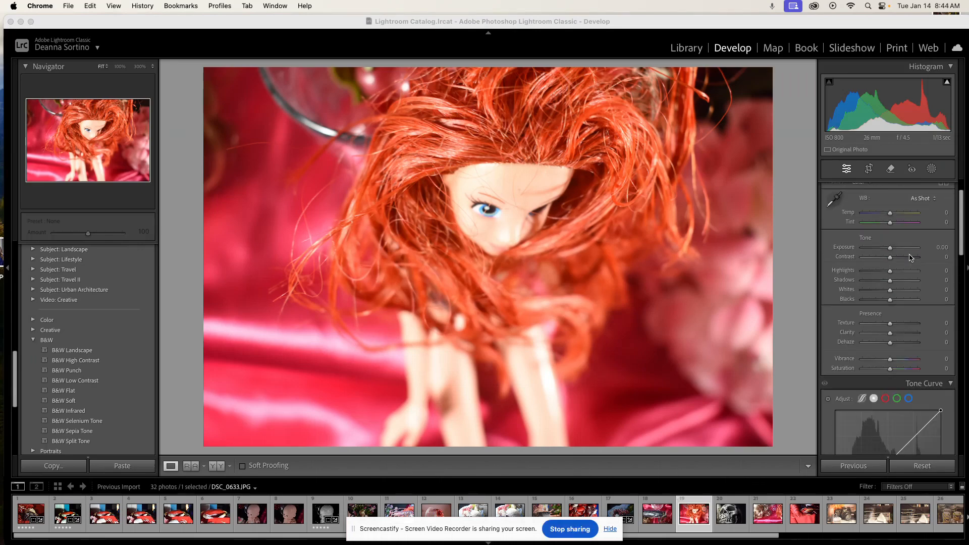
scroll(910, 258, up, 2)
scroll(903, 272, down, 10)
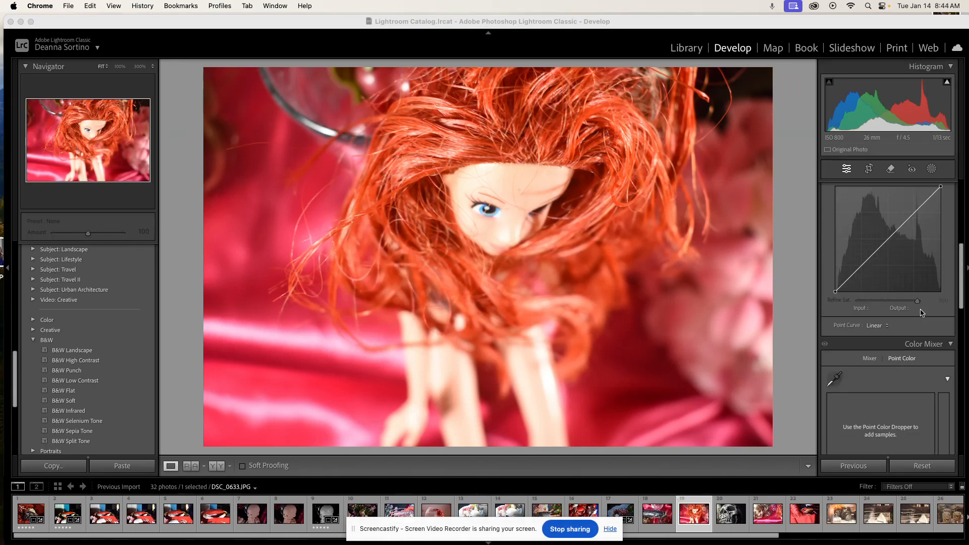
scroll(921, 313, down, 3)
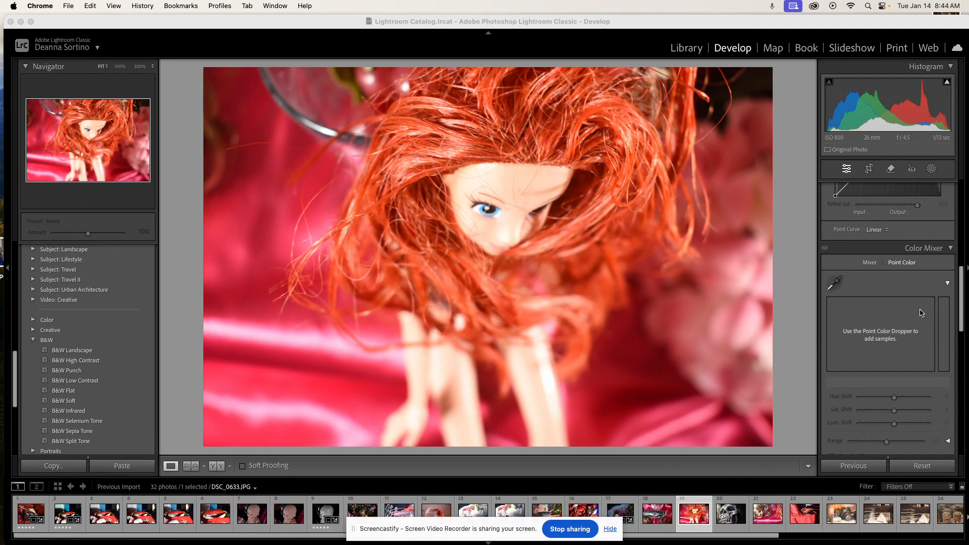
click(871, 263)
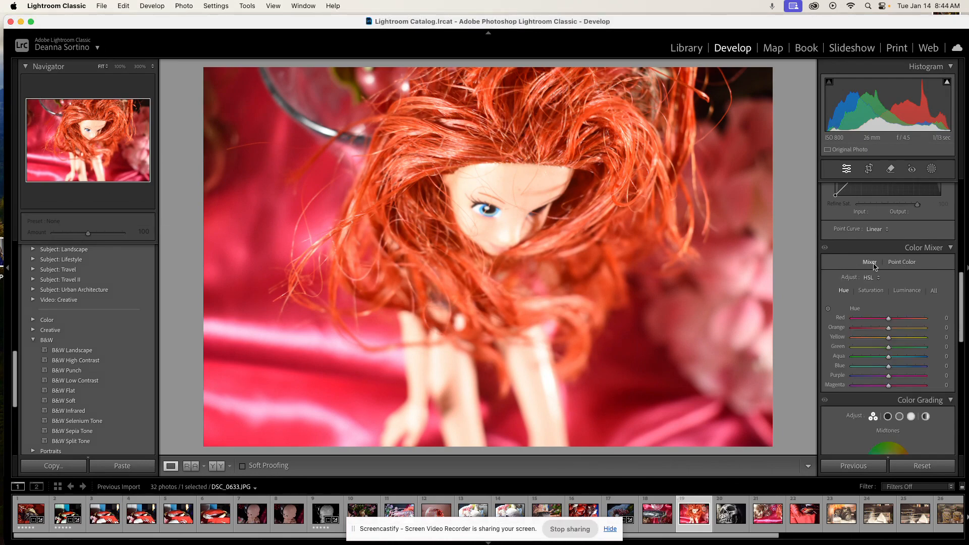
click(935, 291)
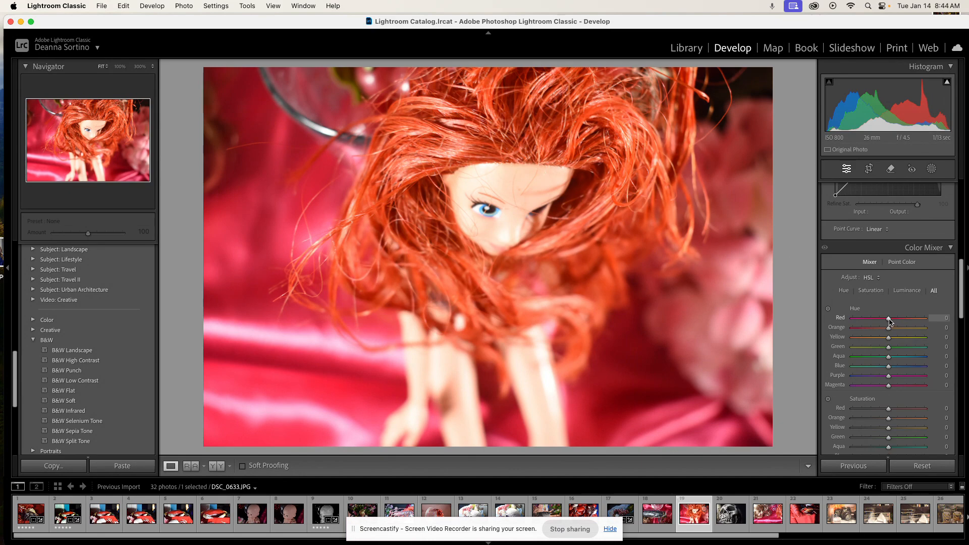
- Set the doll photo's Hue values to Red -43, Orange -94, Yellow -70, Green -48 and Blue -70
mouse_move(889, 321)
mouse_down()
mouse_move(871, 321)
mouse_move(906, 322)
mouse_move(878, 321)
mouse_up()
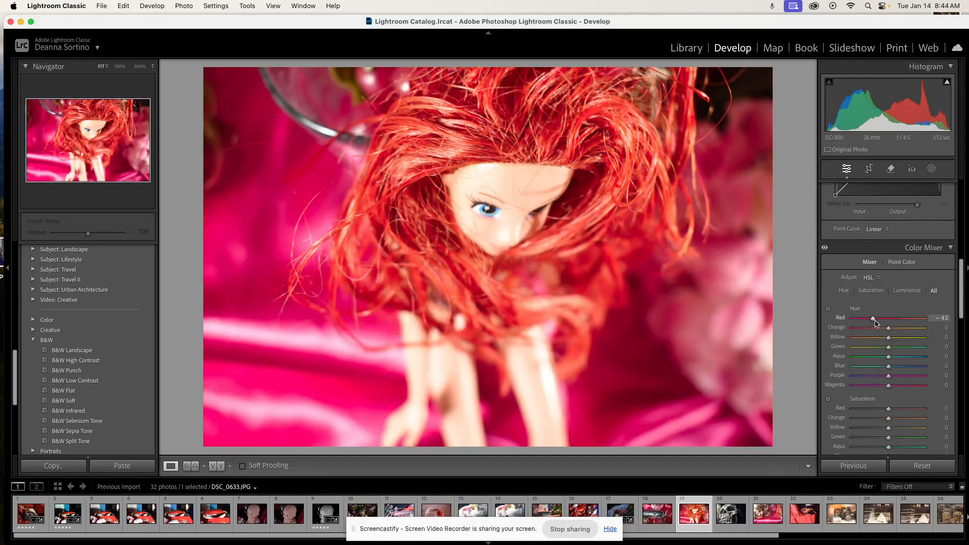
drag(888, 328, 855, 333)
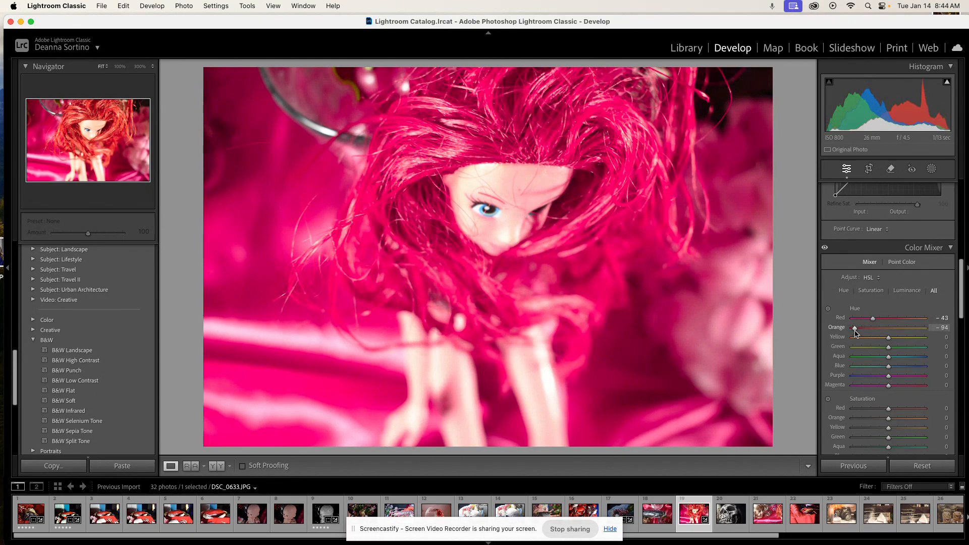
drag(889, 338, 864, 371)
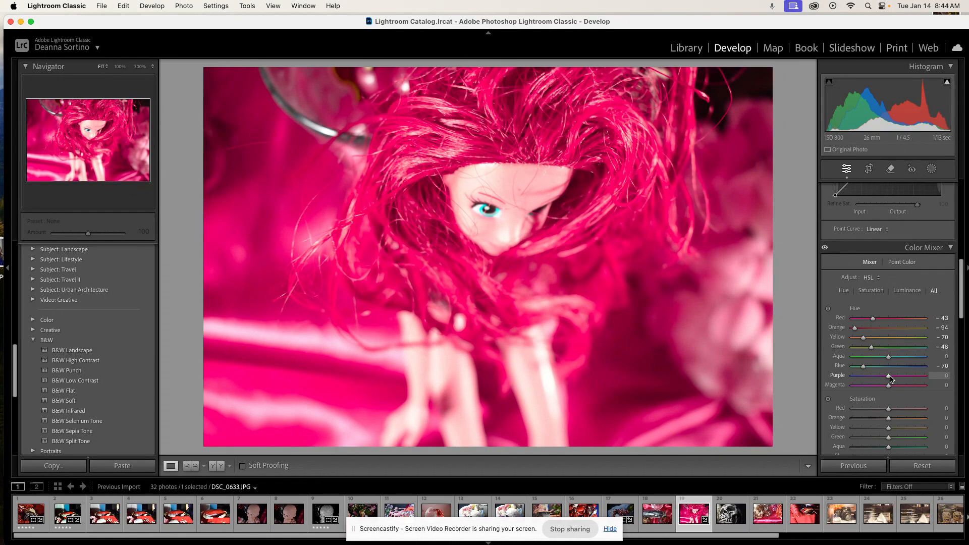
- Set Hue Purple to +58 and Magenta to +37, Saturation Red to -16, and Luminance Red to +4 and Orange to +17
drag(890, 378, 884, 411)
scroll(888, 399, down, 5)
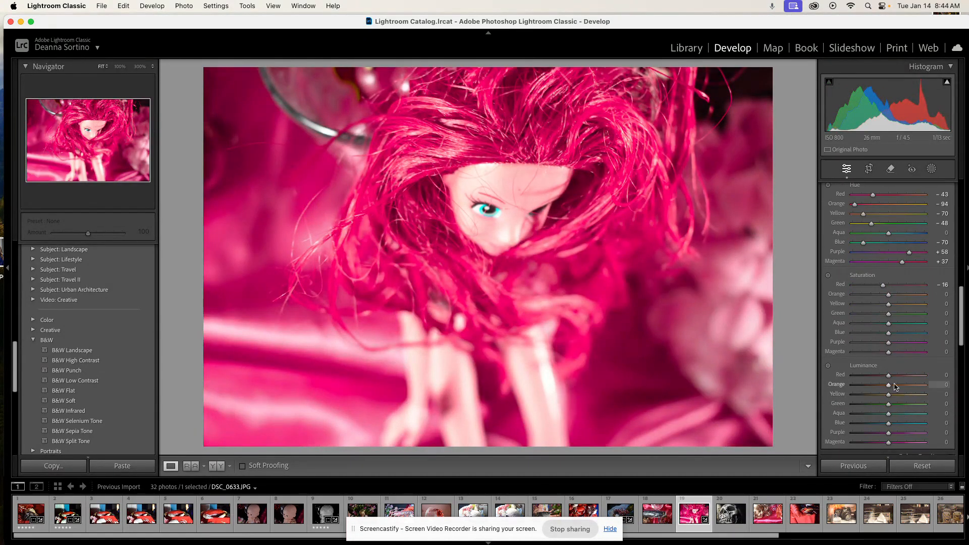
mouse_move(890, 376)
mouse_down()
mouse_move(916, 385)
mouse_move(894, 385)
mouse_up()
scroll(906, 395, down, 5)
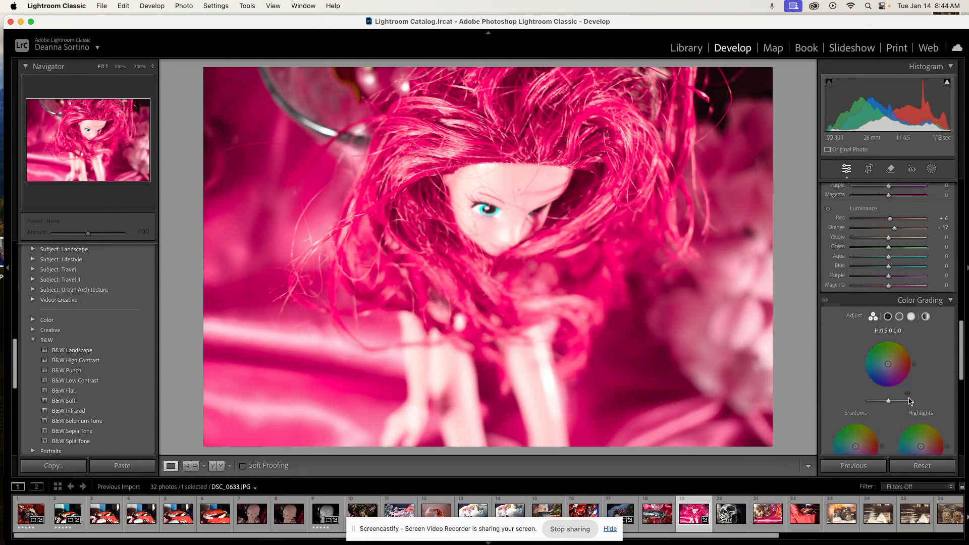
- Set the doll photo's Contrast to +32 and Exposure to -0.50, and restore the application window to its smaller size
scroll(938, 290, up, 15)
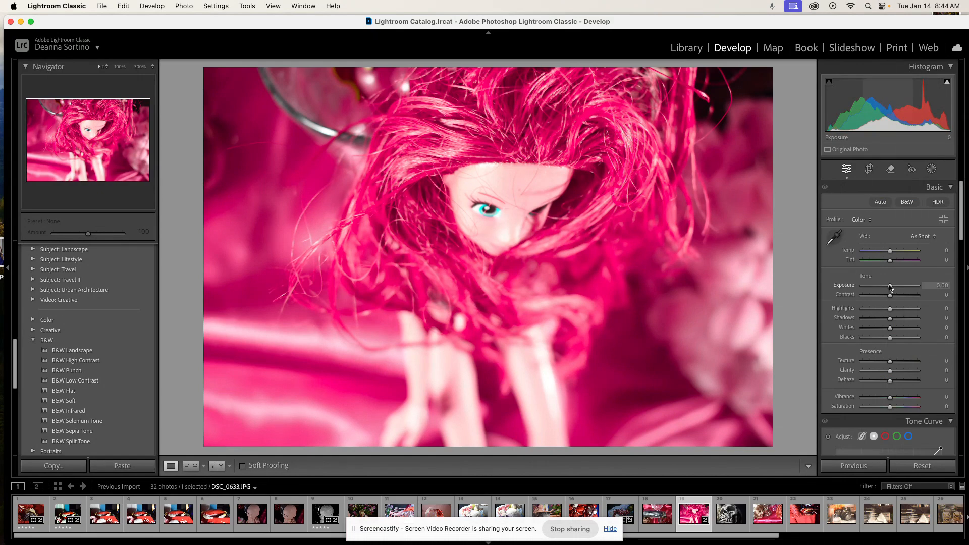
mouse_move(890, 285)
mouse_down()
mouse_move(898, 299)
mouse_move(907, 287)
mouse_move(898, 288)
mouse_up()
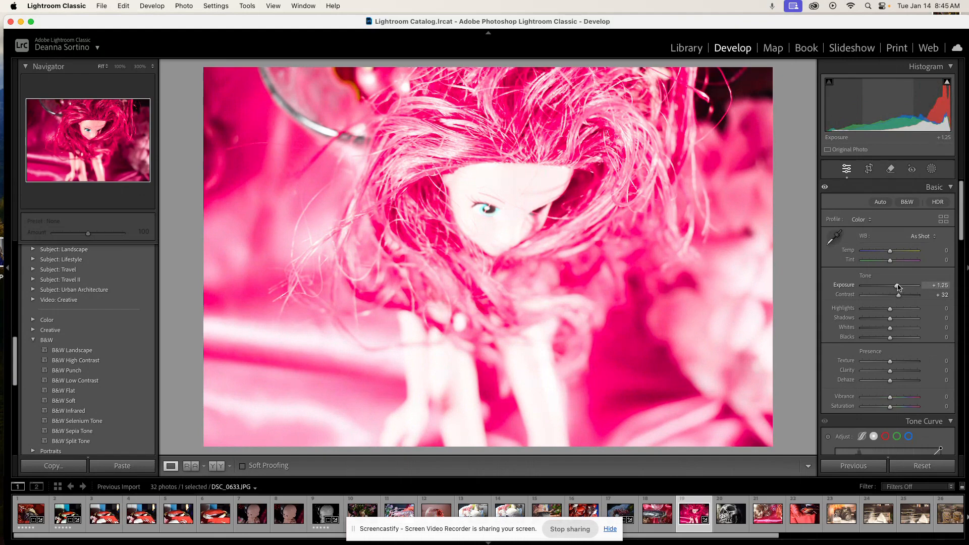
drag(898, 287, 889, 287)
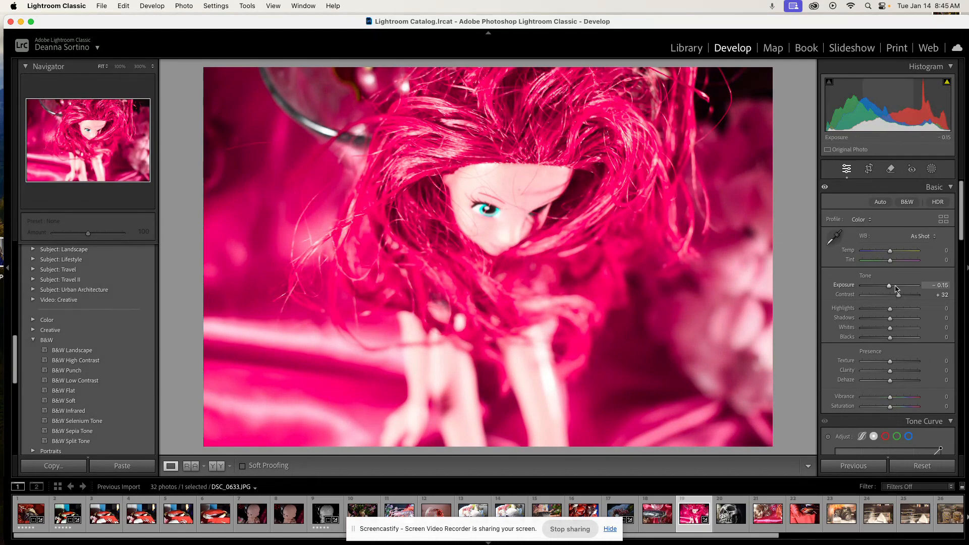
drag(891, 289, 889, 290)
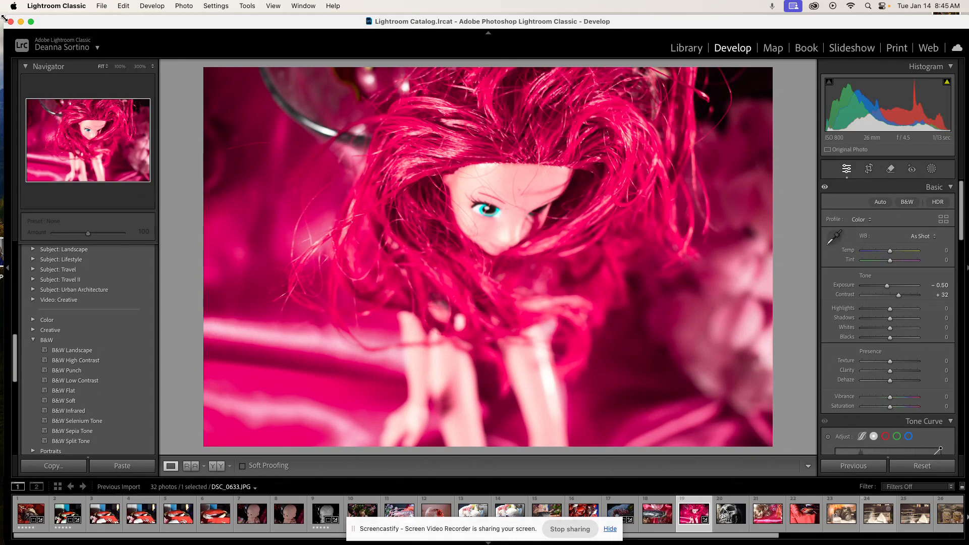
click(31, 21)
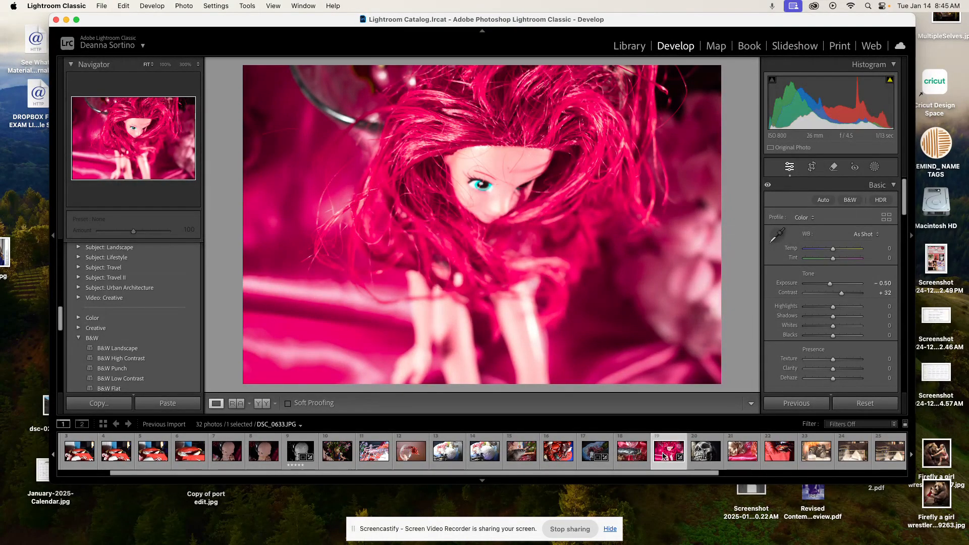
- Select the five edited photos (1, 2, 9, 17 and 19 in the filmstrip) and start exporting them
super+click(594, 449)
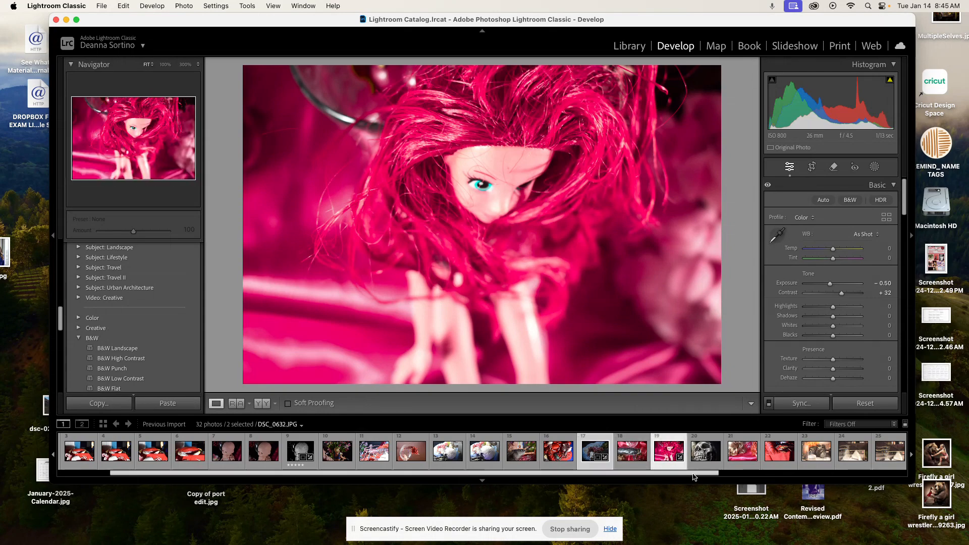
drag(570, 473, 518, 468)
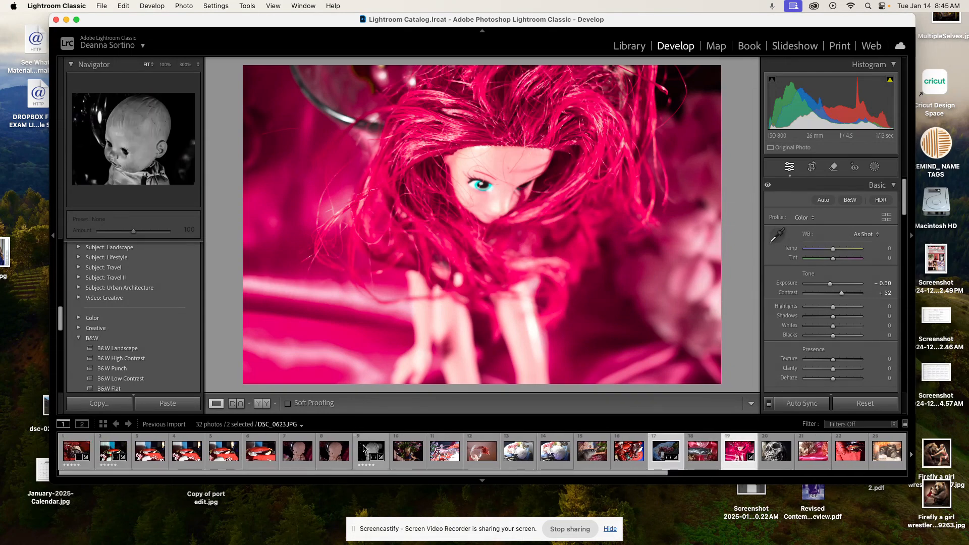
super+click(110, 449)
super+click(80, 449)
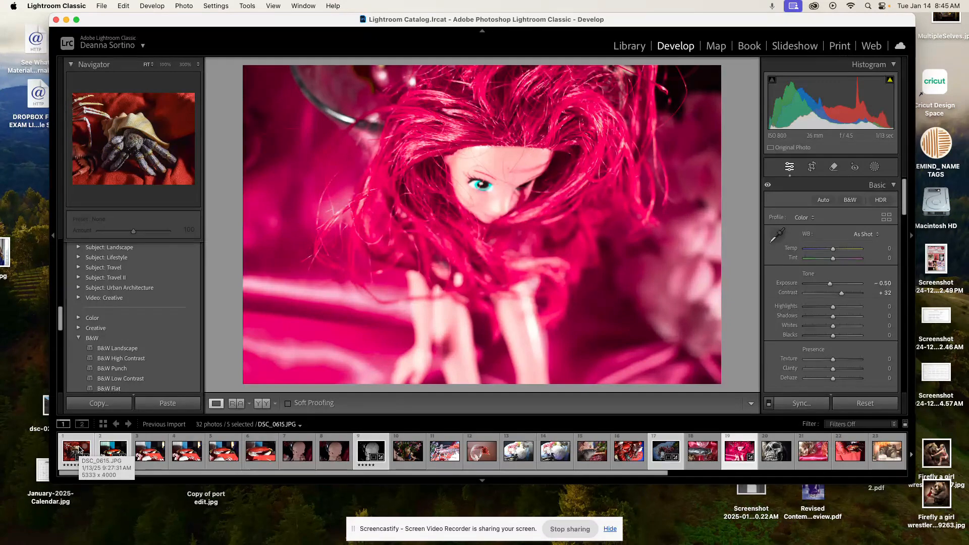
click(98, 7)
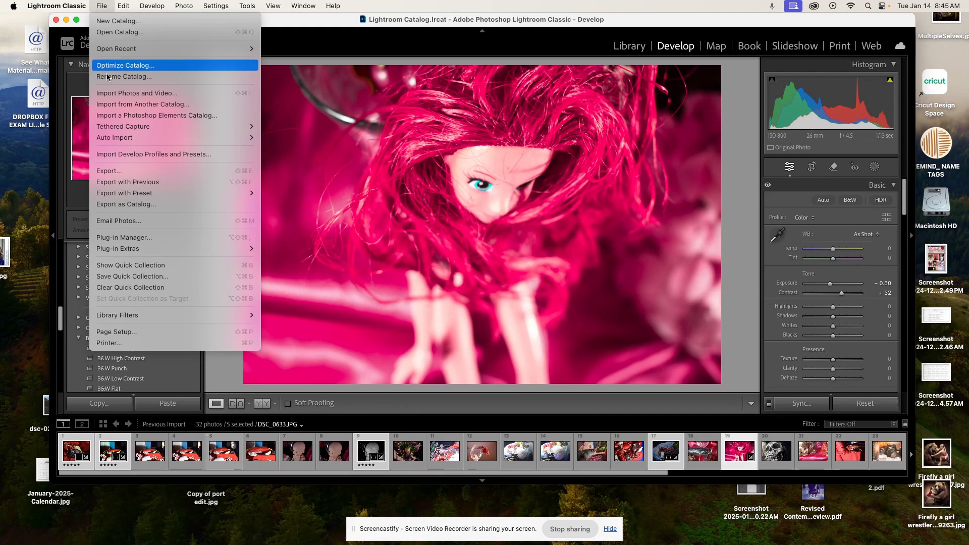
click(125, 173)
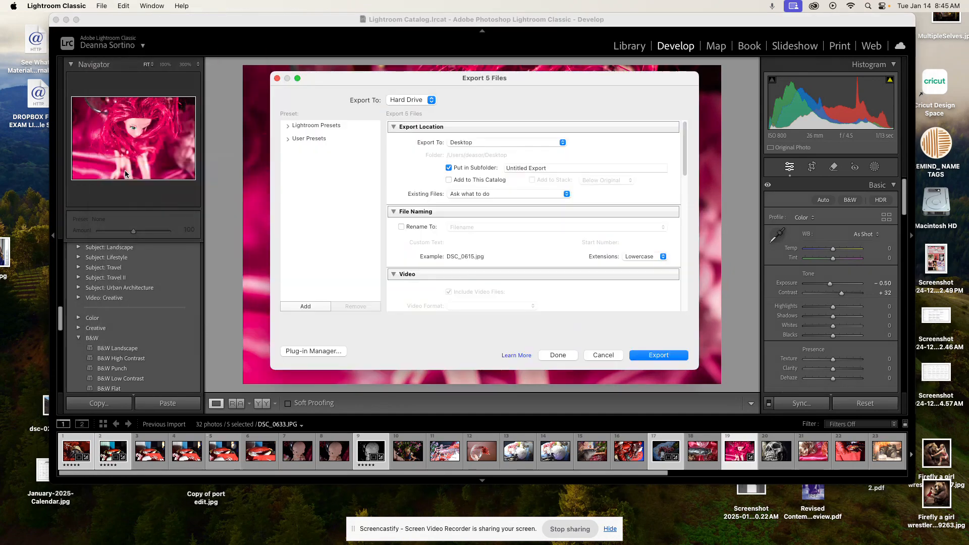
key(XF86AudioRaiseVolume)
key(XF86AudioRaiseVolume)
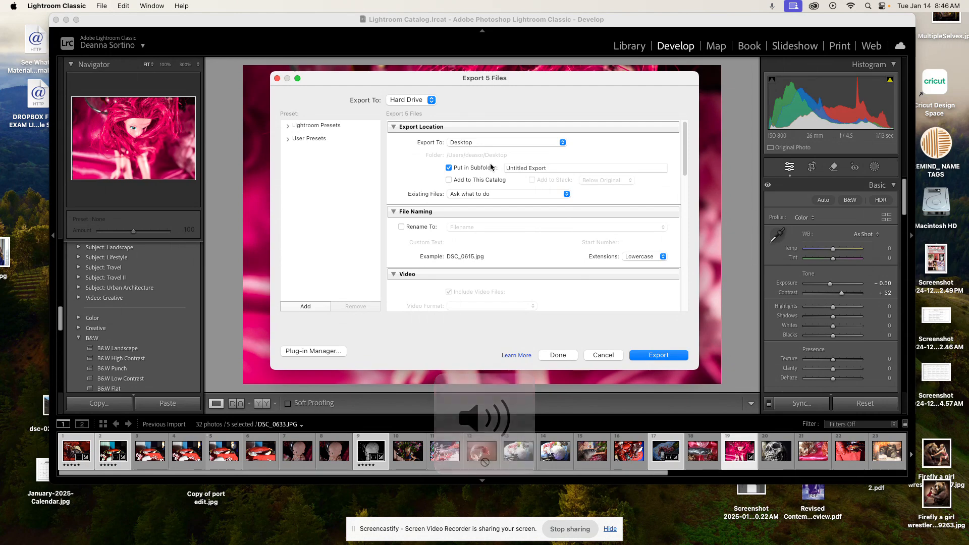
- Set the export destination to the Desktop folder DIGI PHOTO 2/MANUAL MODE PRACTICE, with a subfolder named MANUAL MODE EDITS
click(540, 144)
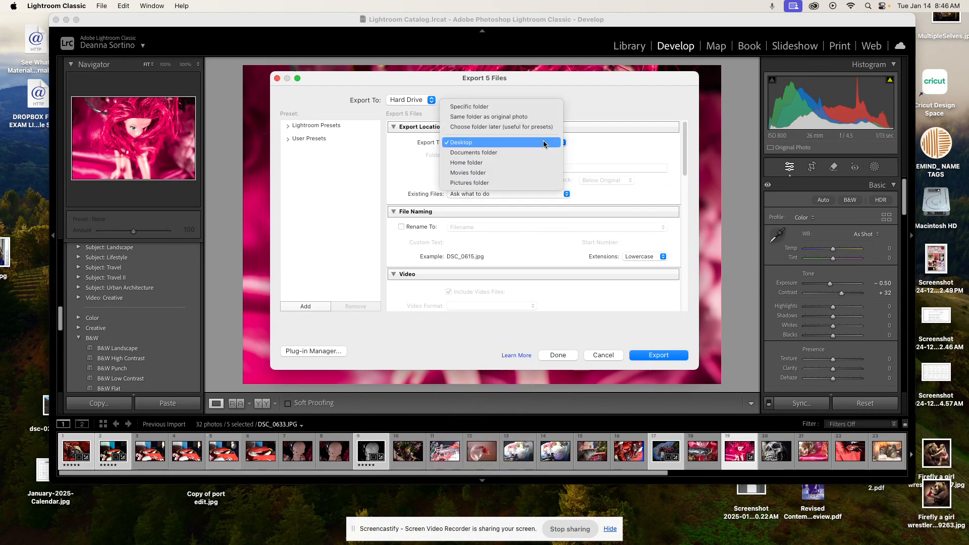
click(517, 107)
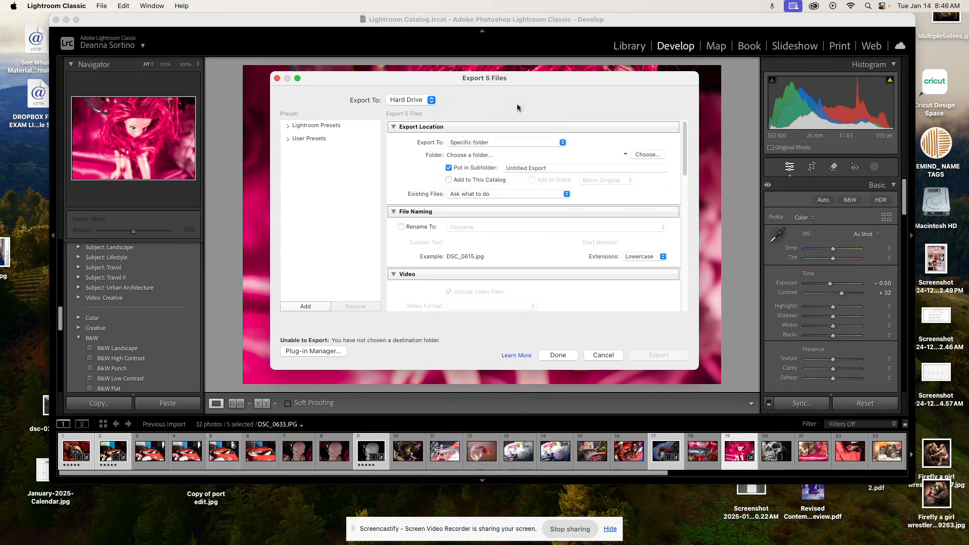
click(646, 153)
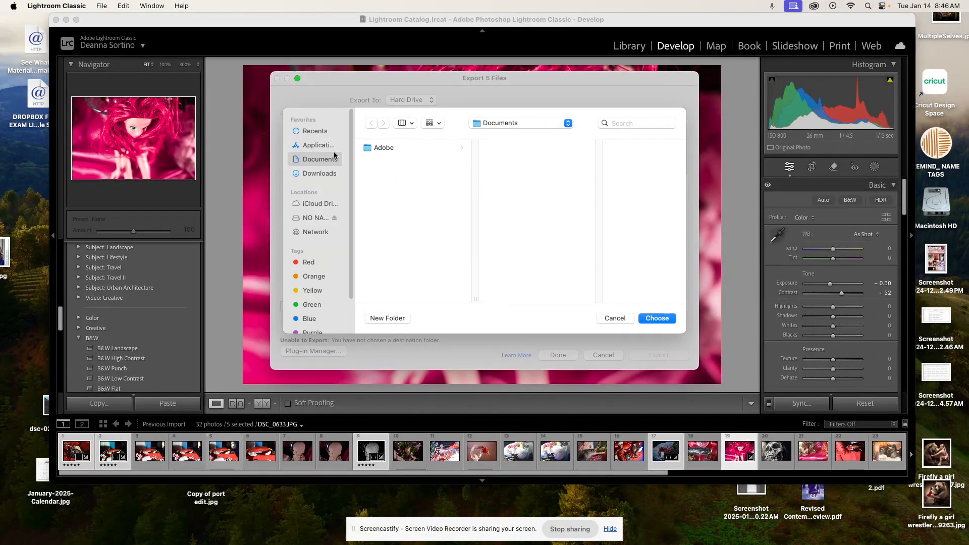
click(551, 126)
click(536, 136)
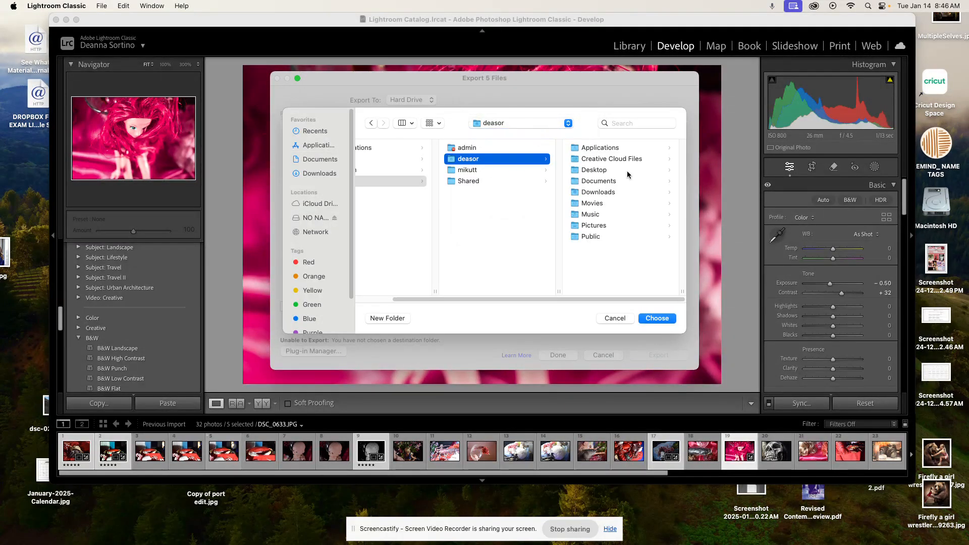
click(612, 170)
scroll(624, 244, down, 5)
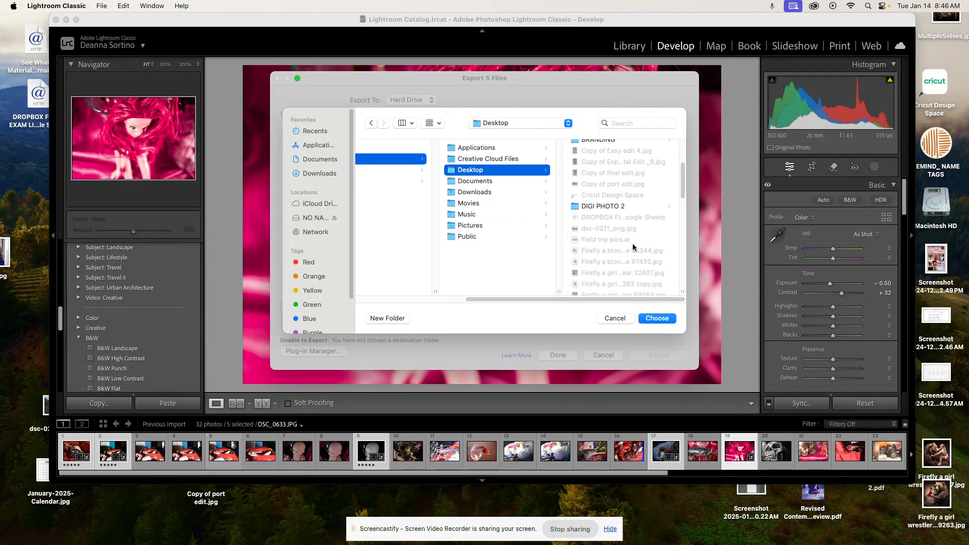
click(622, 190)
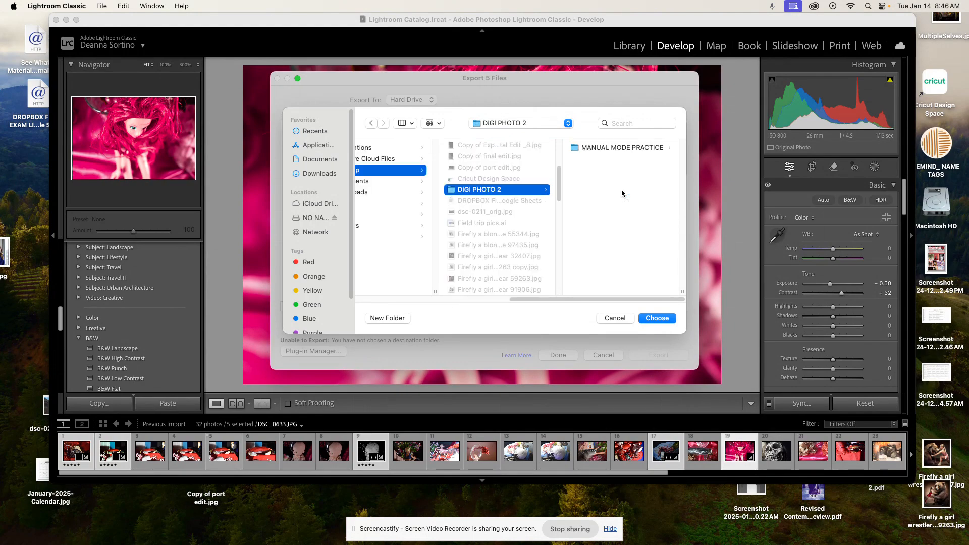
click(628, 147)
click(659, 319)
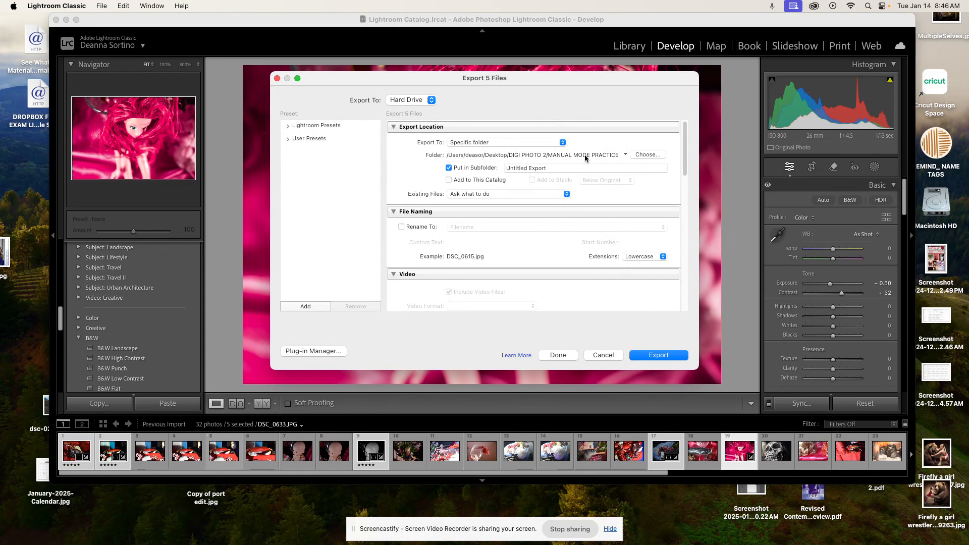
click(551, 167)
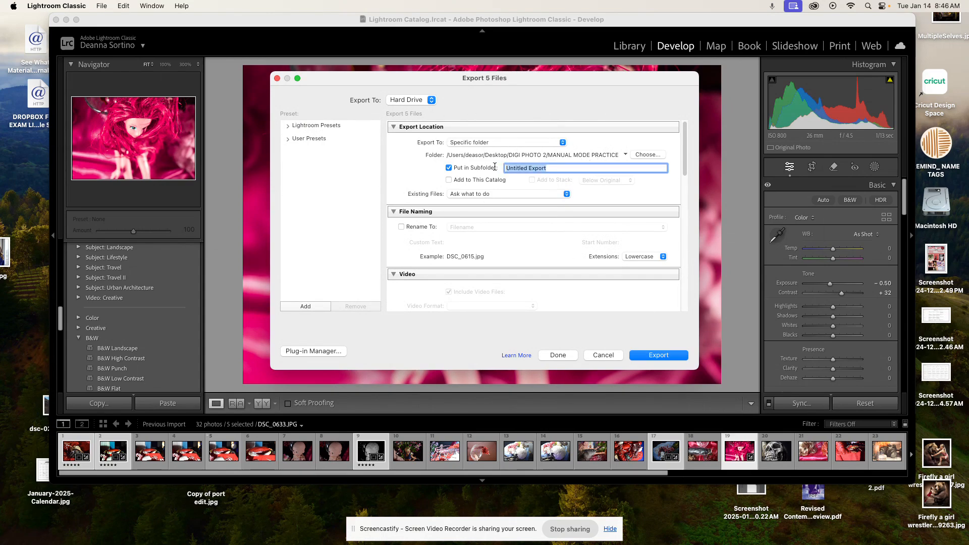
text(MANUAL MODE EDITS)
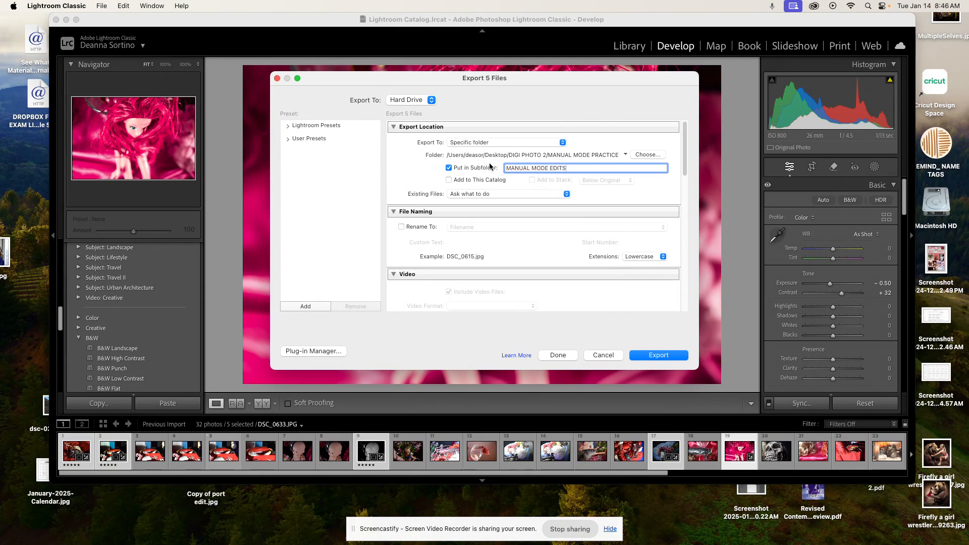
- Rename the exported files with the Custom Name template using the text "Manual Mode Edits" and export them
click(401, 226)
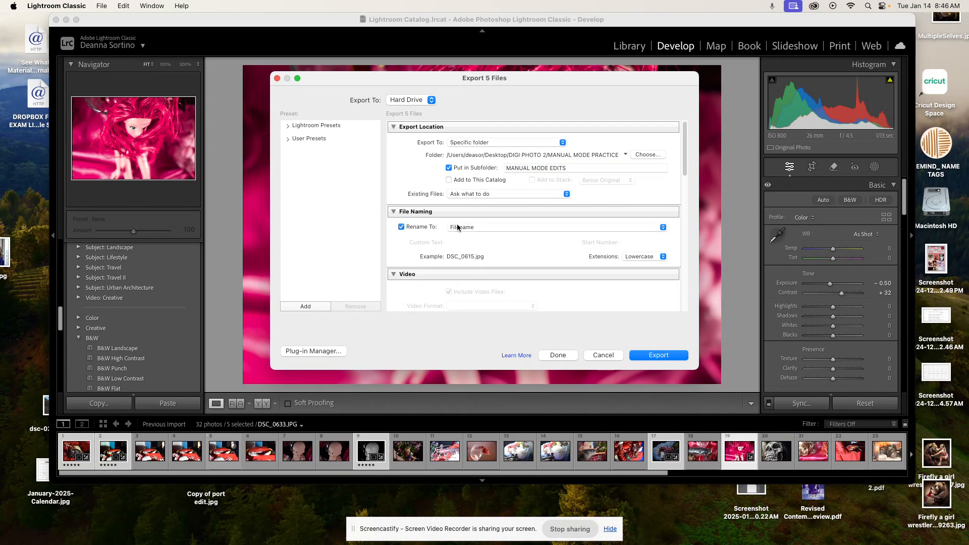
click(484, 228)
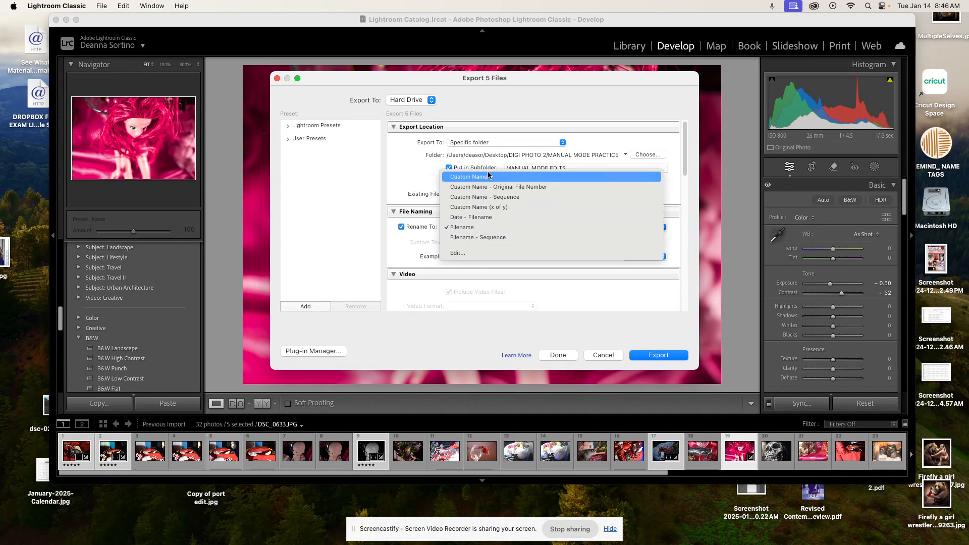
click(489, 176)
click(474, 243)
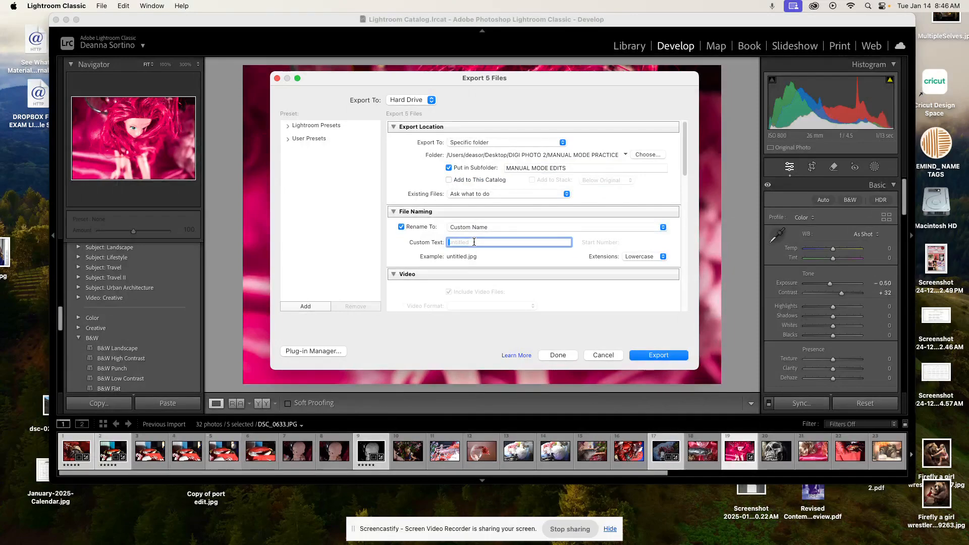
text(Manual Mode Edits)
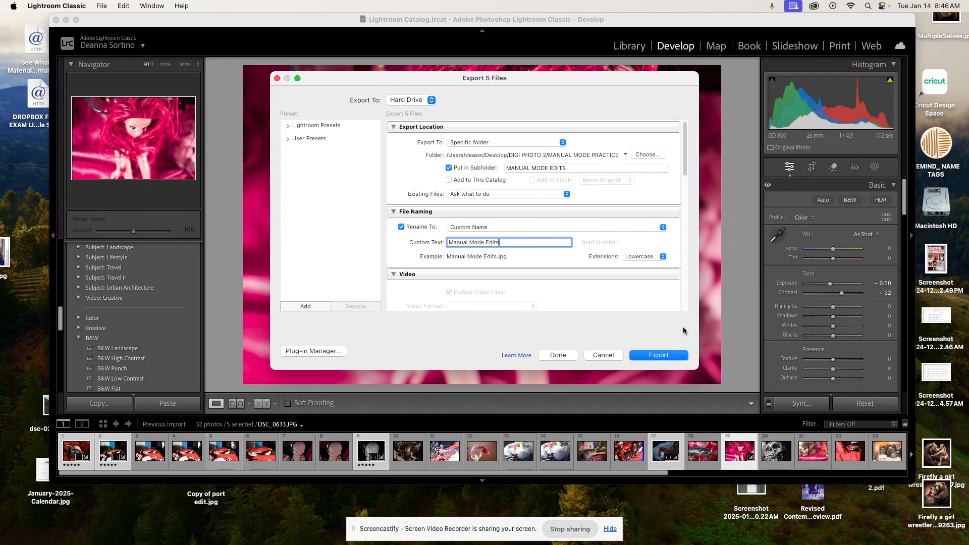
click(661, 356)
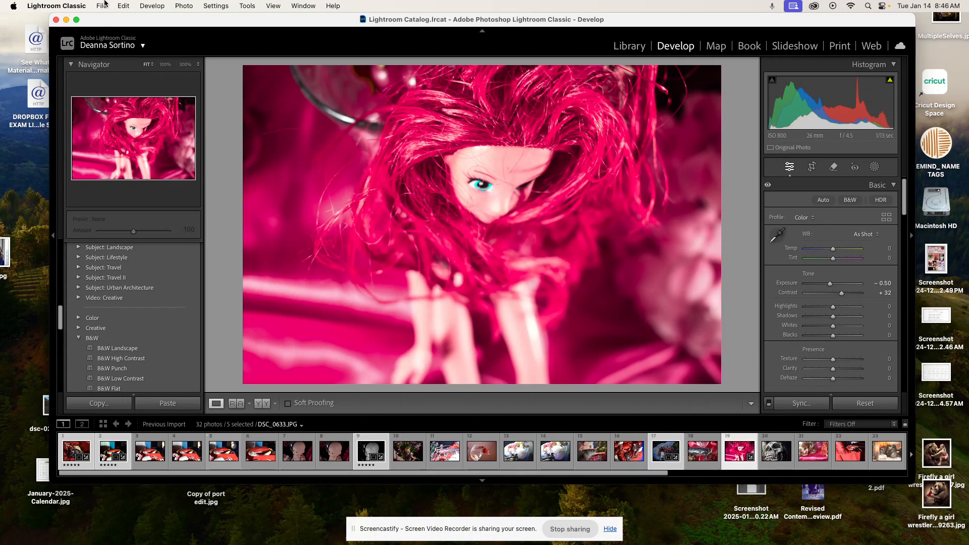
- Minimize Lightroom and, in the Finder's MANUAL MODE PRACTICE folder, arrange the files by Name in list view
click(66, 20)
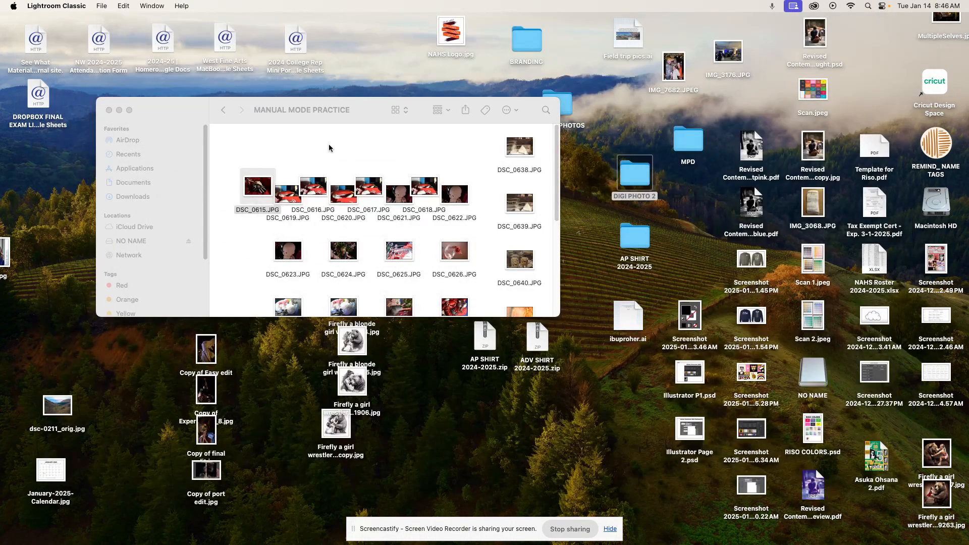
click(450, 113)
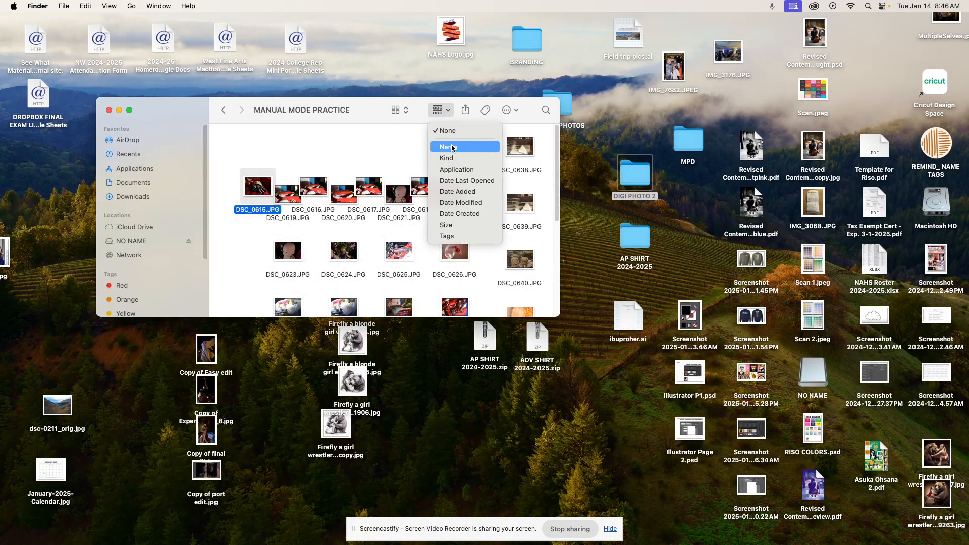
click(452, 148)
click(433, 112)
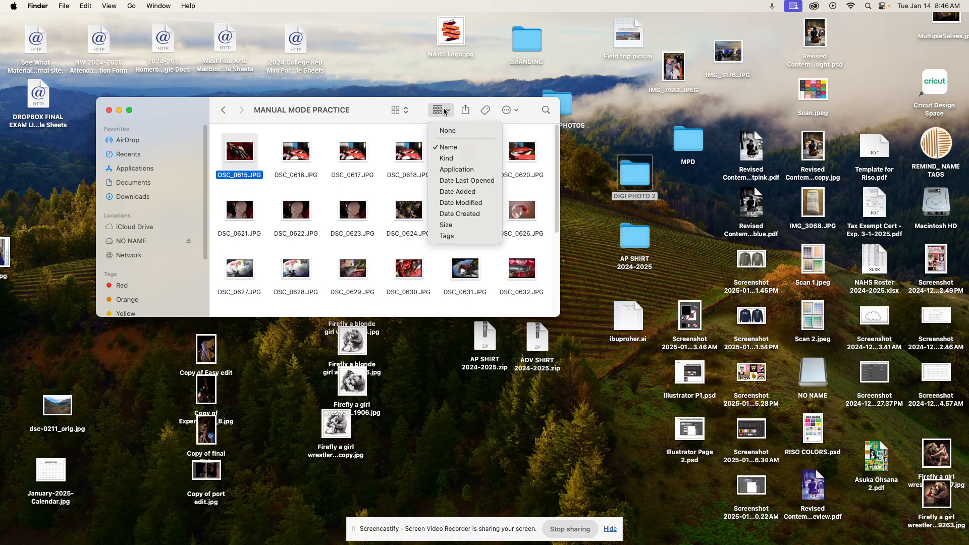
click(399, 114)
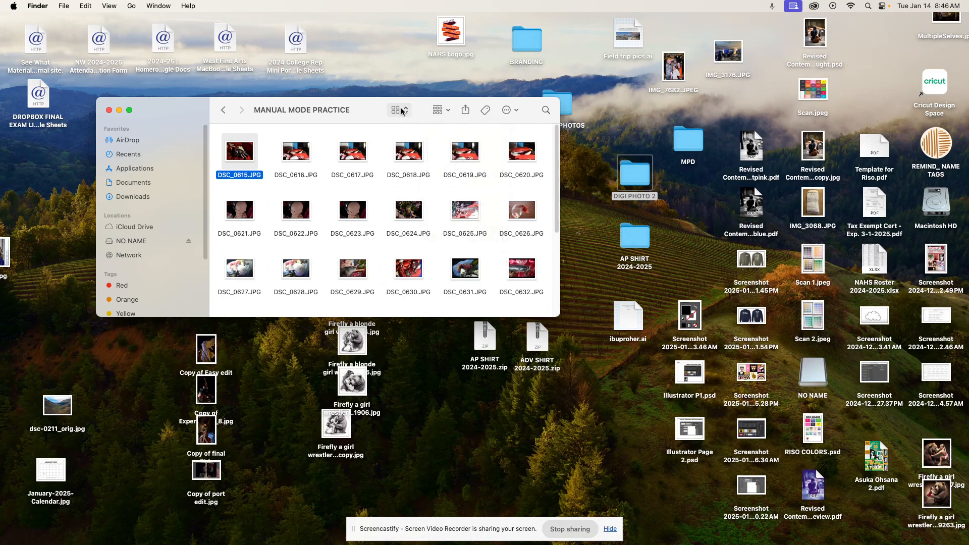
click(396, 109)
click(404, 132)
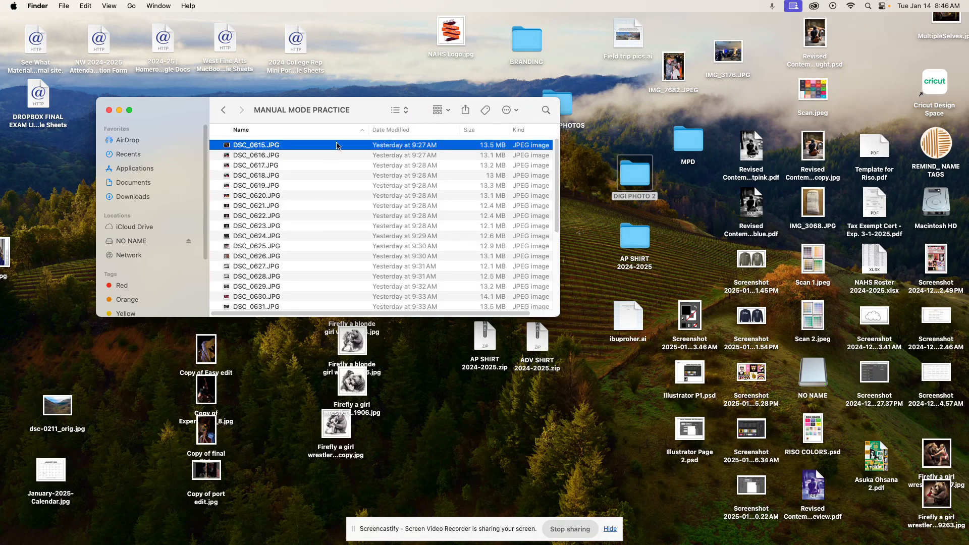
- Open the MANUAL MODE EDITS subfolder to check the exported photos
scroll(379, 217, down, 5)
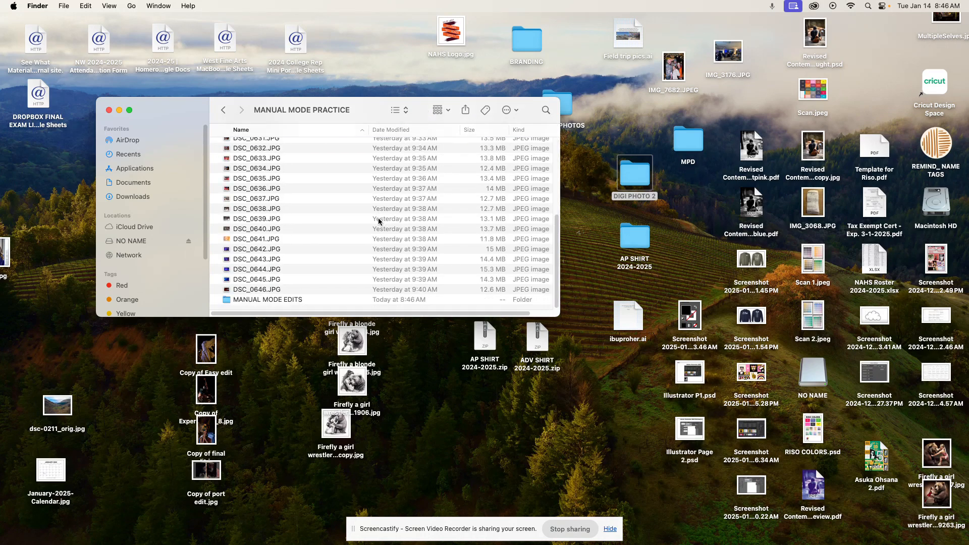
click(286, 302)
double_click(285, 301)
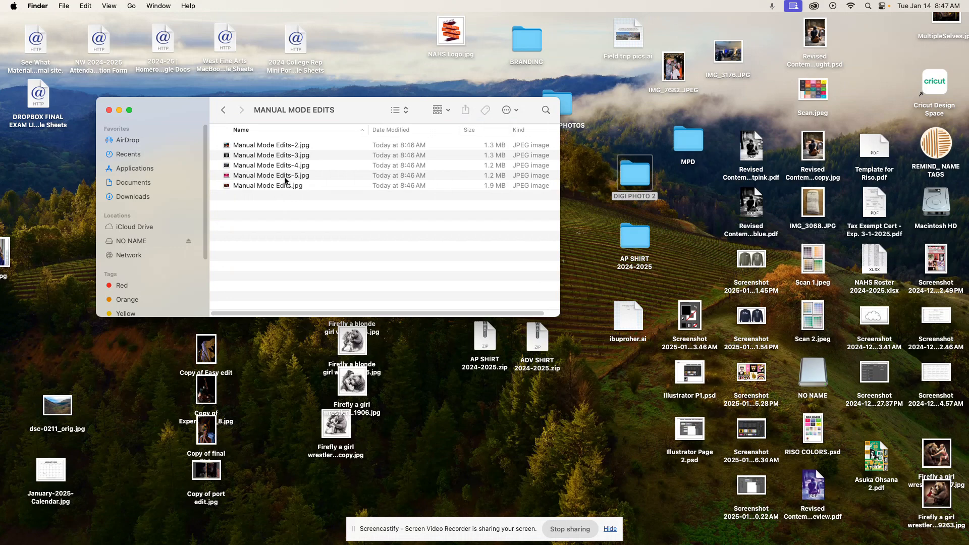
- Switch to Photoshop 2025 and start the Contact Sheet II automation
mouse_move(353, 536)
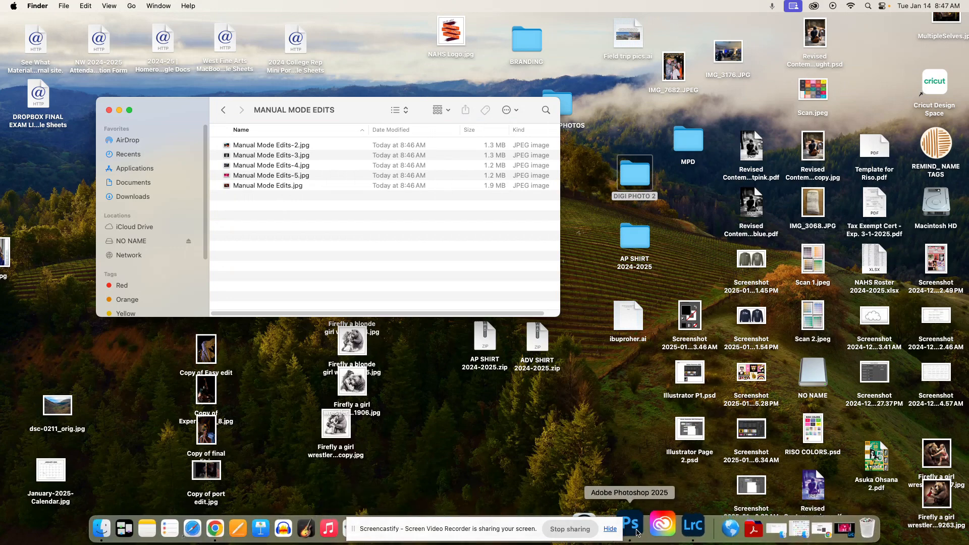
click(631, 528)
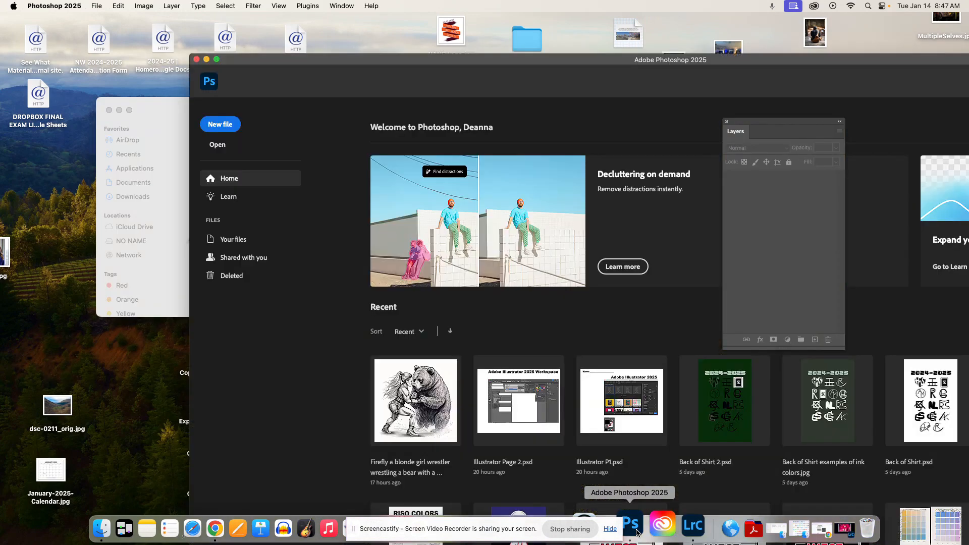
click(96, 6)
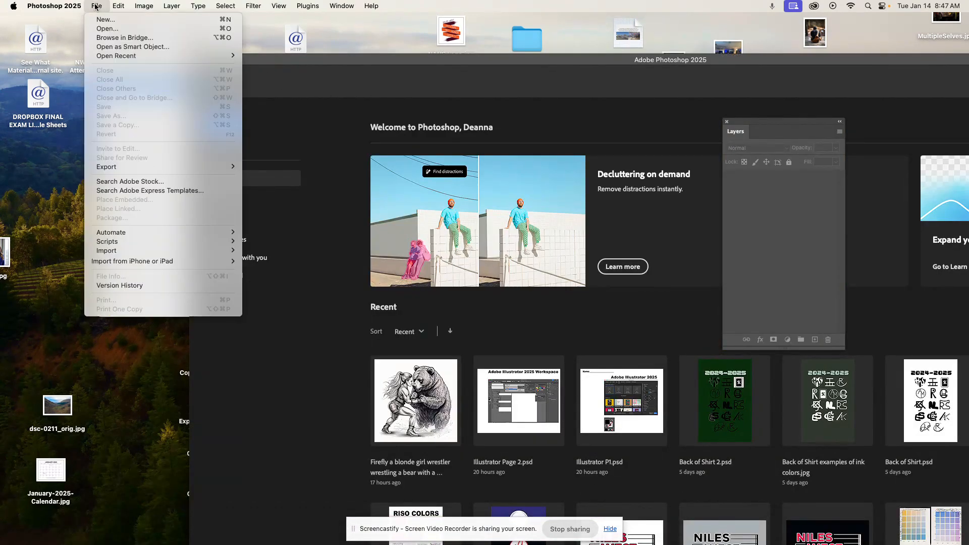
mouse_move(192, 232)
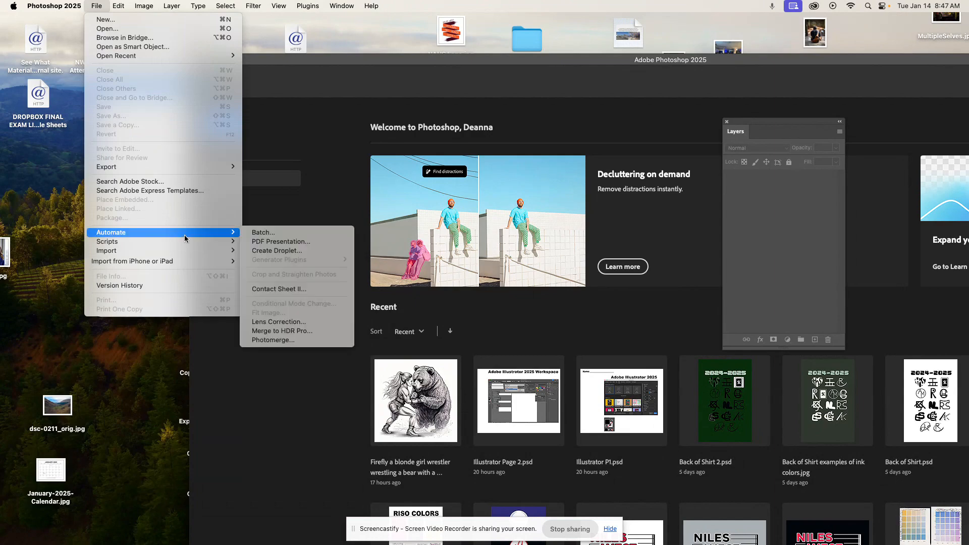
click(286, 289)
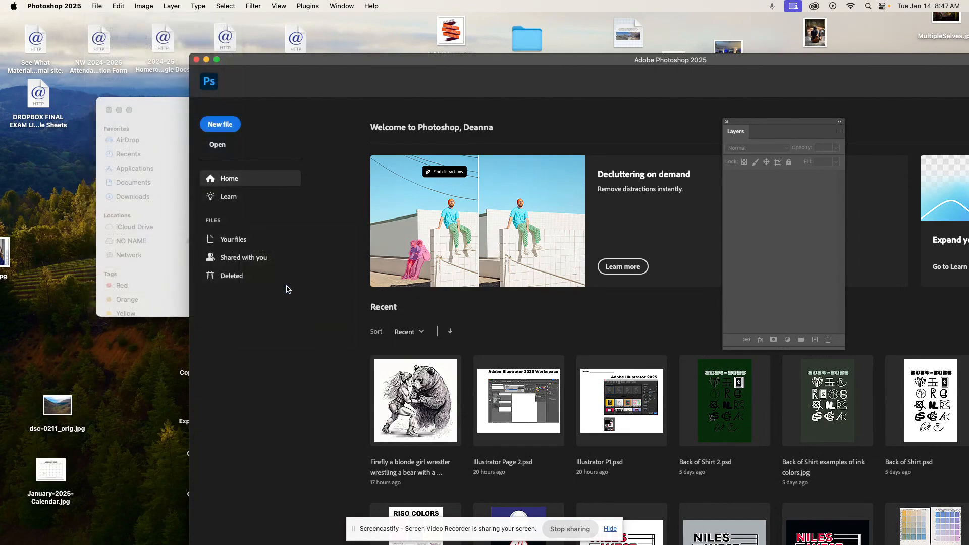
- Choose the MANUAL MODE EDITS folder inside DIGI PHOTO 2 > MANUAL MODE PRACTICE as the contact sheet's source folder
click(365, 158)
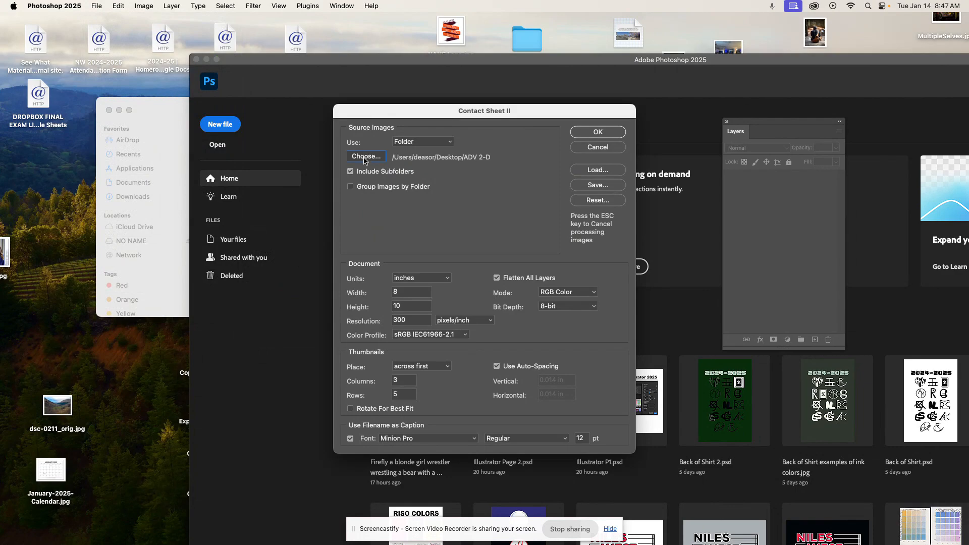
scroll(734, 285, down, 10)
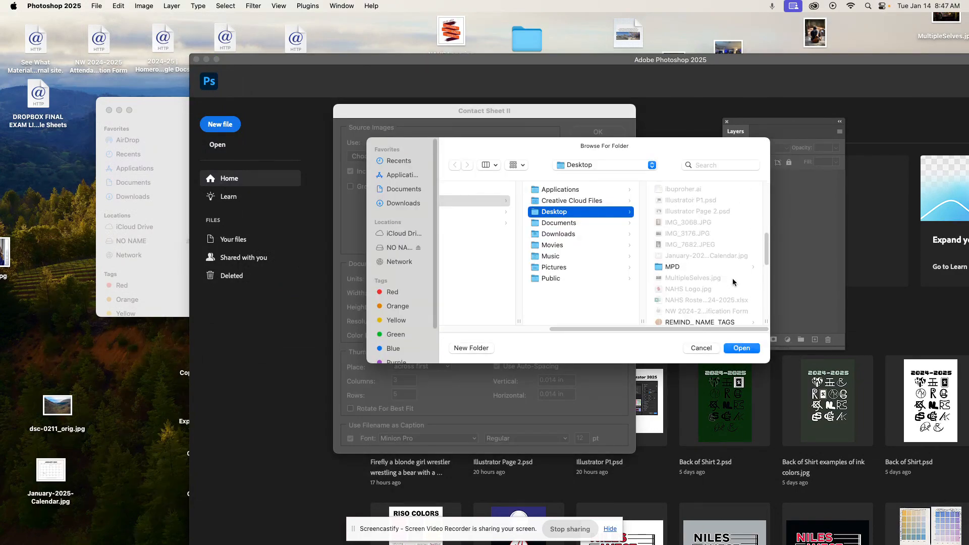
scroll(730, 291, up, 10)
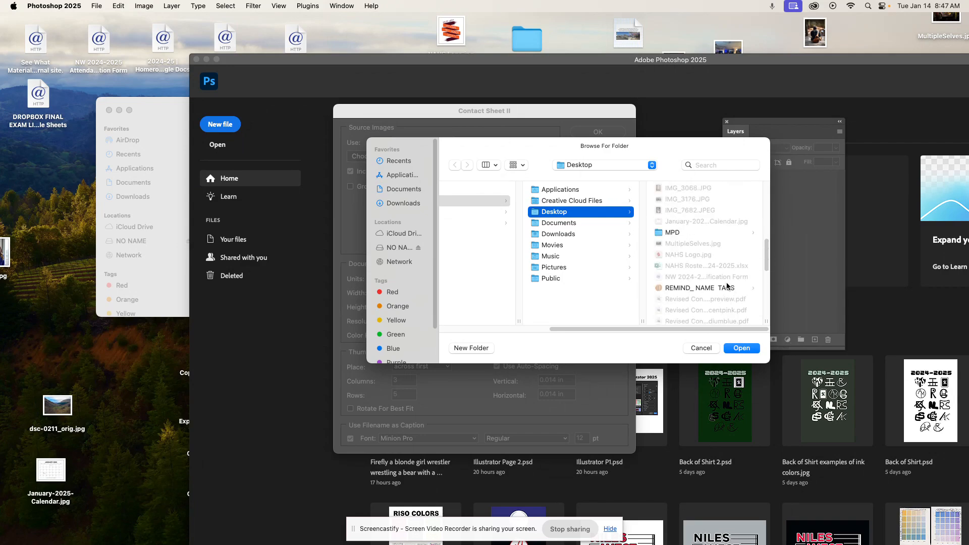
click(717, 267)
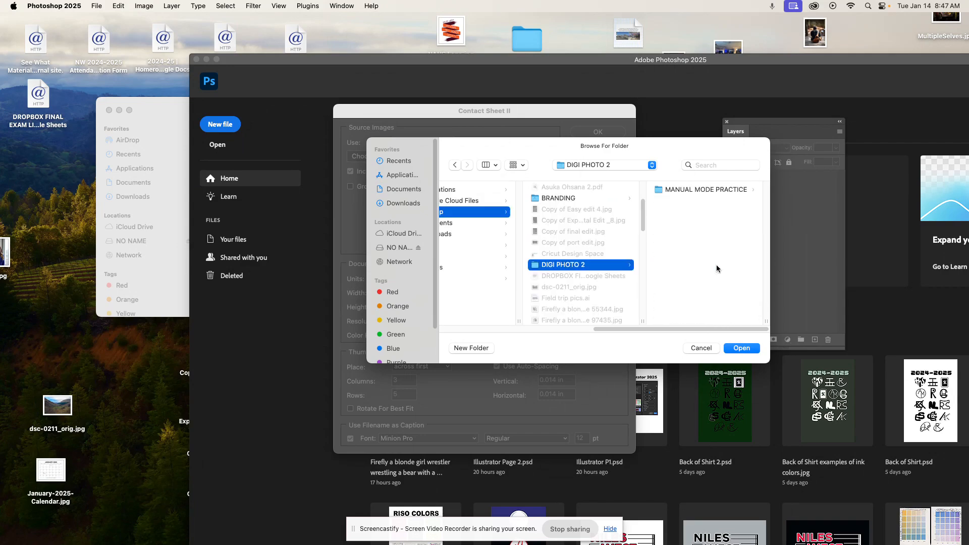
click(712, 197)
scroll(724, 293, down, 5)
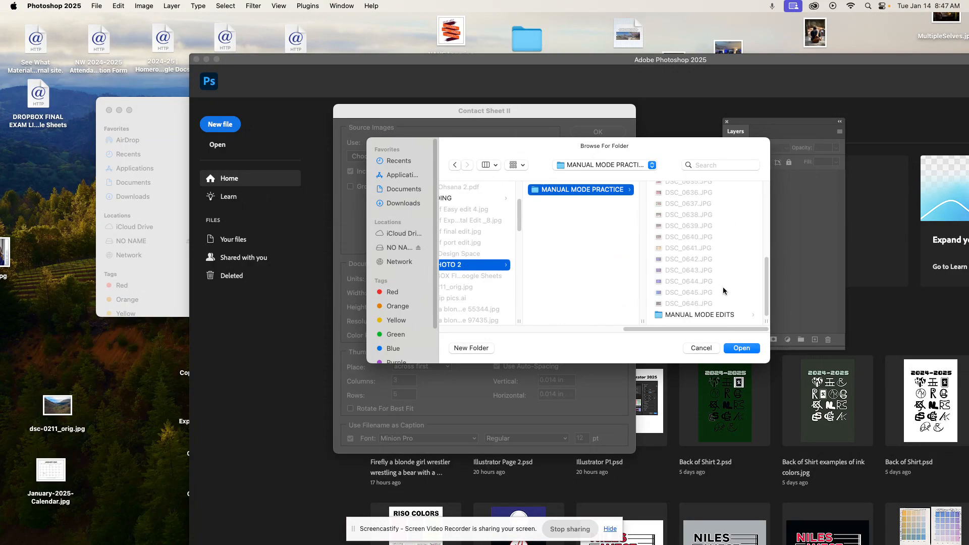
click(716, 311)
click(747, 350)
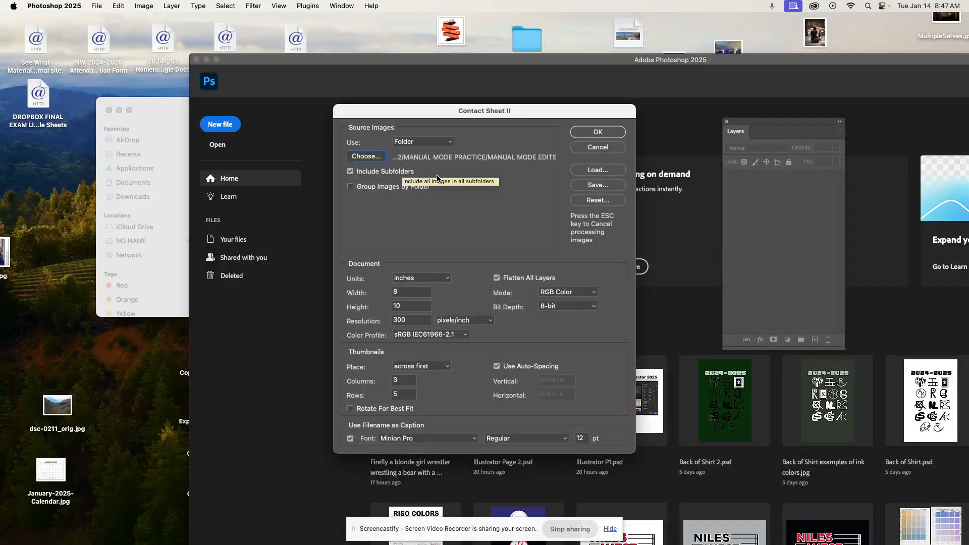
- Set the contact sheet's thumbnails to 2 columns and 3 rows and generate the sheet
double_click(403, 380)
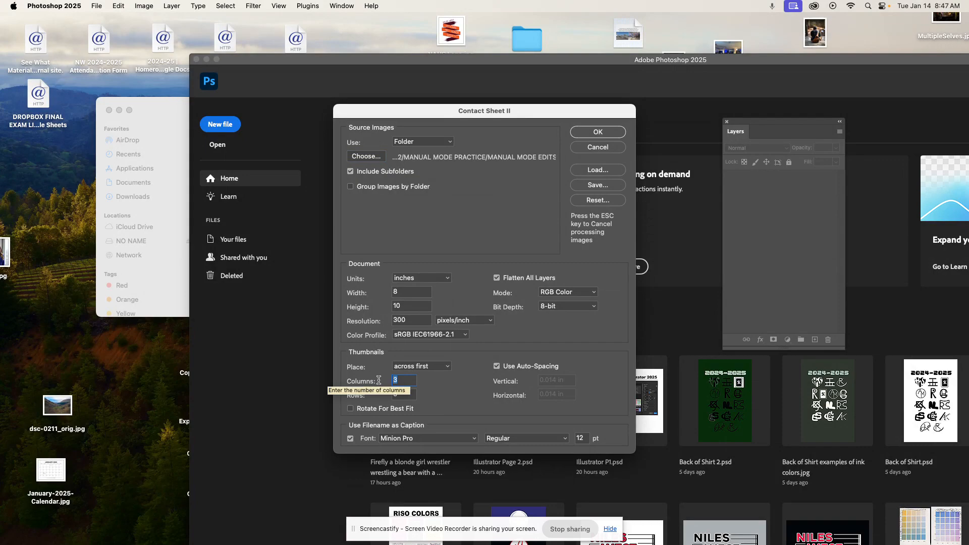
text(2)
key(Tab)
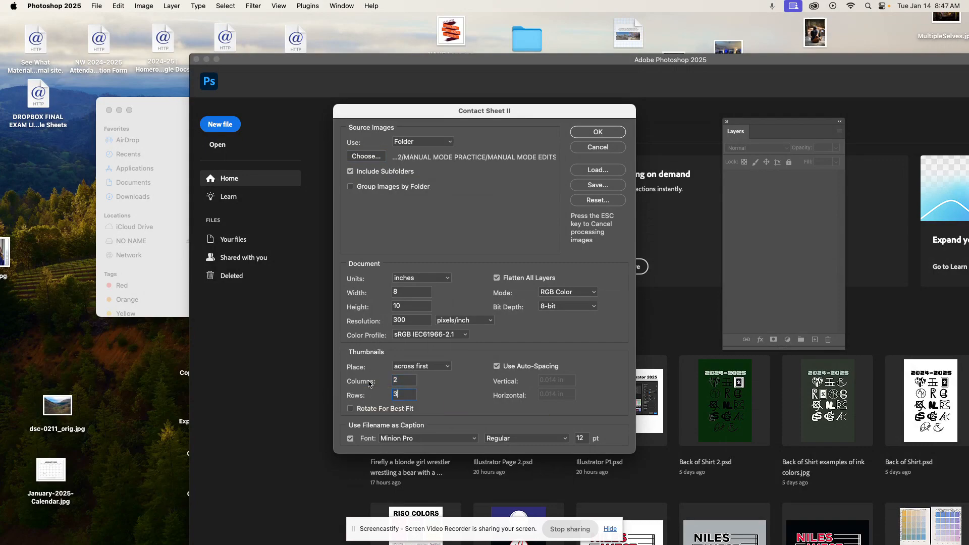
click(598, 132)
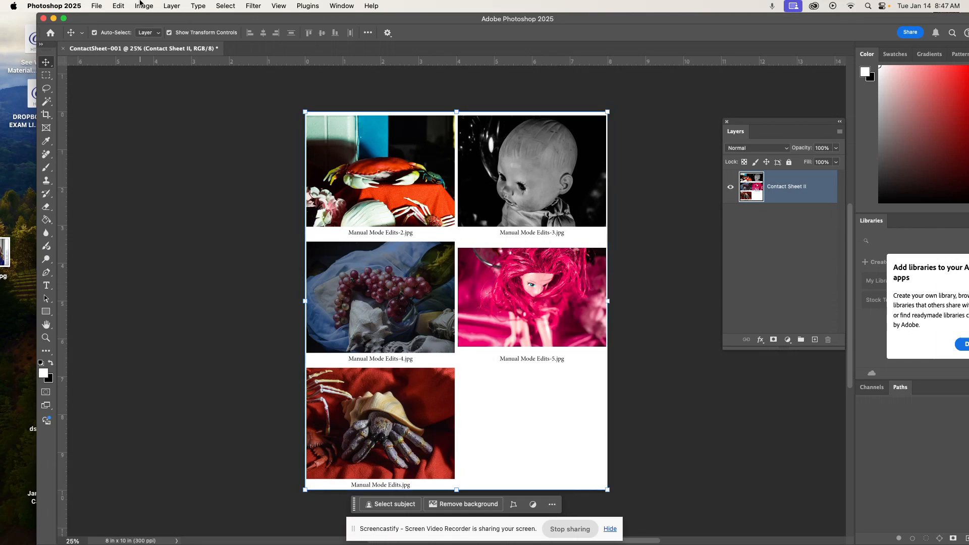
- Start saving the contact sheet under a new name and create a CONTACT SHEETS folder inside DIGI PHOTO 2 for it
click(98, 6)
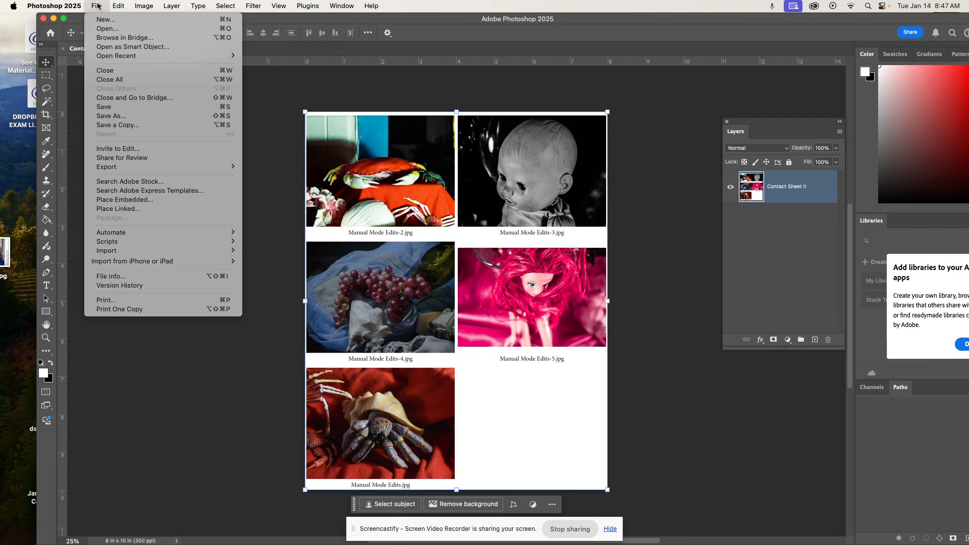
click(110, 115)
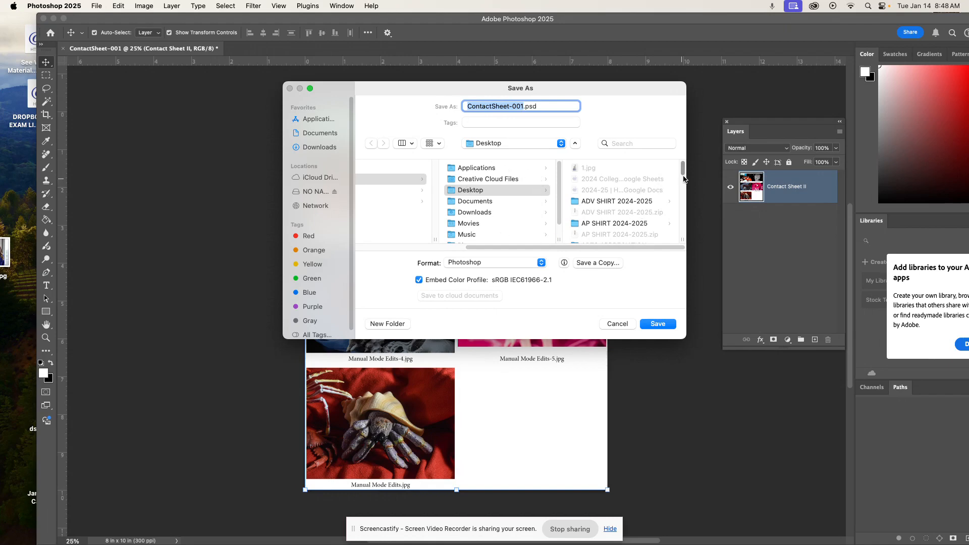
drag(683, 170, 668, 189)
click(651, 161)
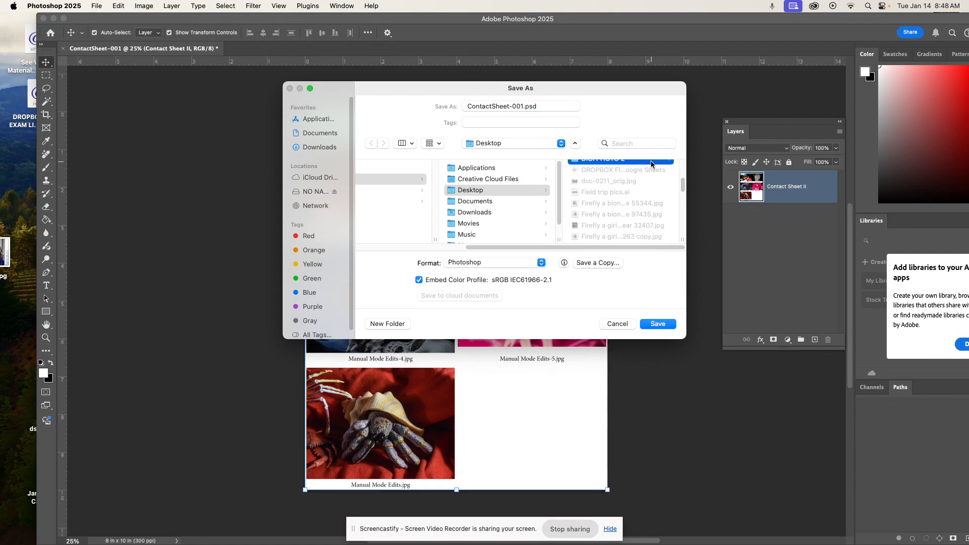
click(386, 323)
text(CONTACT SHEETS)
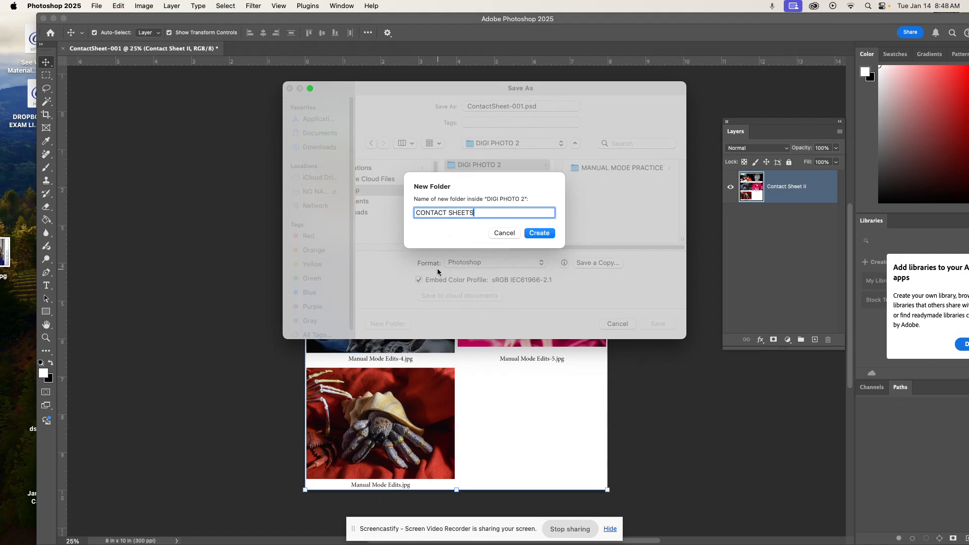
key(Return)
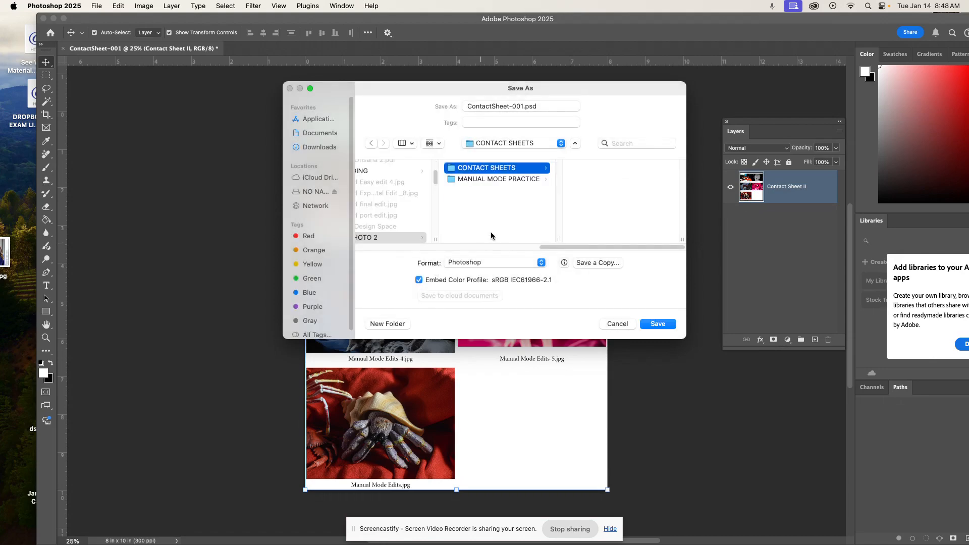
- Save the contact sheet as a Photoshop PDF named "Manual Mode Edits" in the CONTACT SHEETS folder, and minimize the Photoshop window
drag(523, 106, 459, 105)
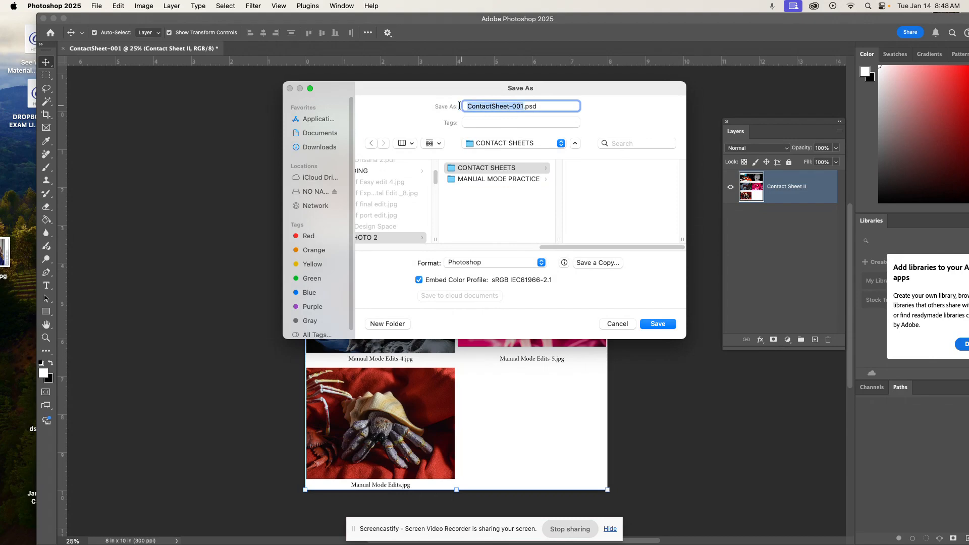
text(Manual Mode Edi)
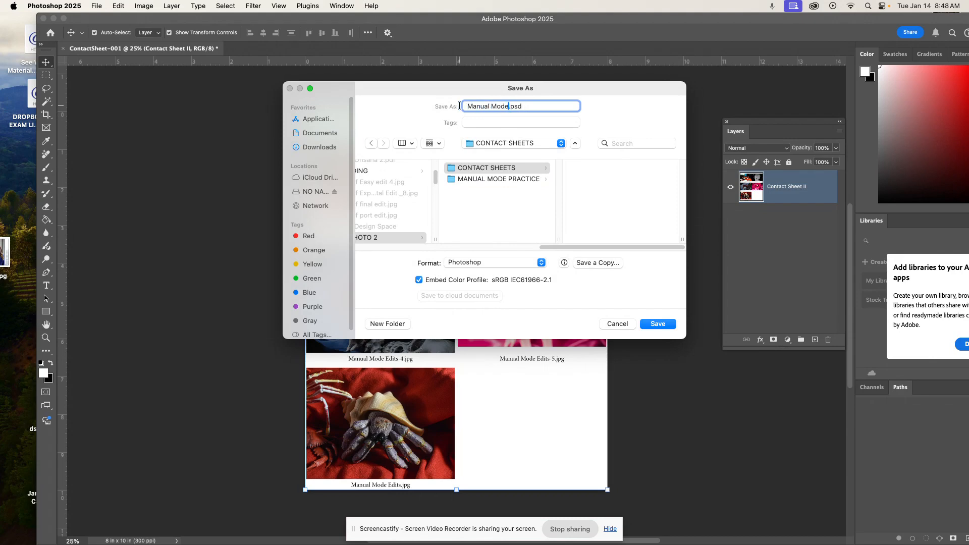
text(ts)
click(534, 263)
click(513, 307)
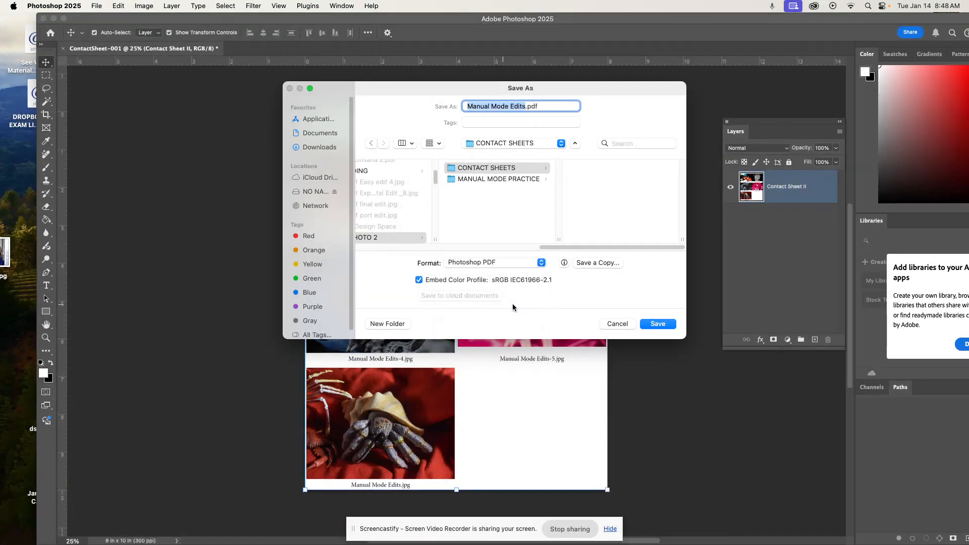
click(646, 324)
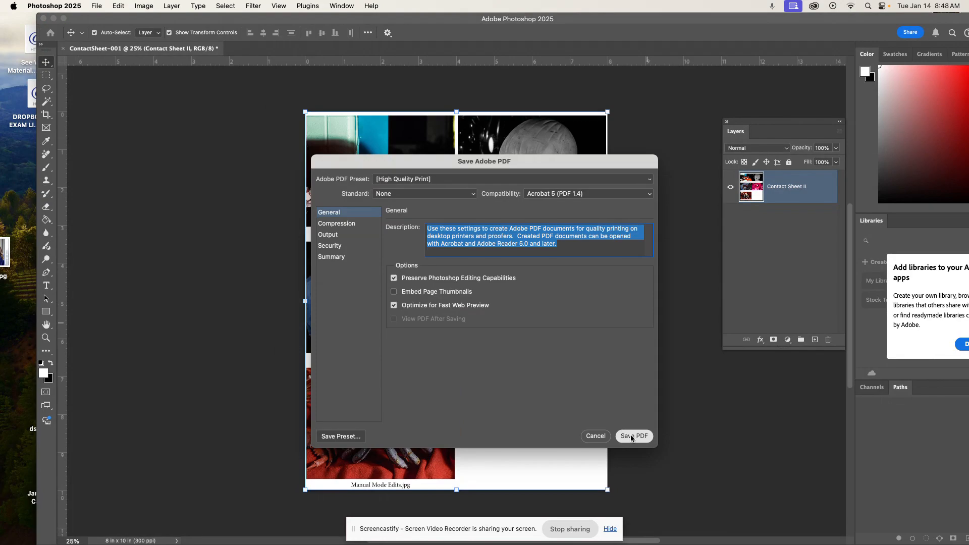
click(631, 437)
click(494, 240)
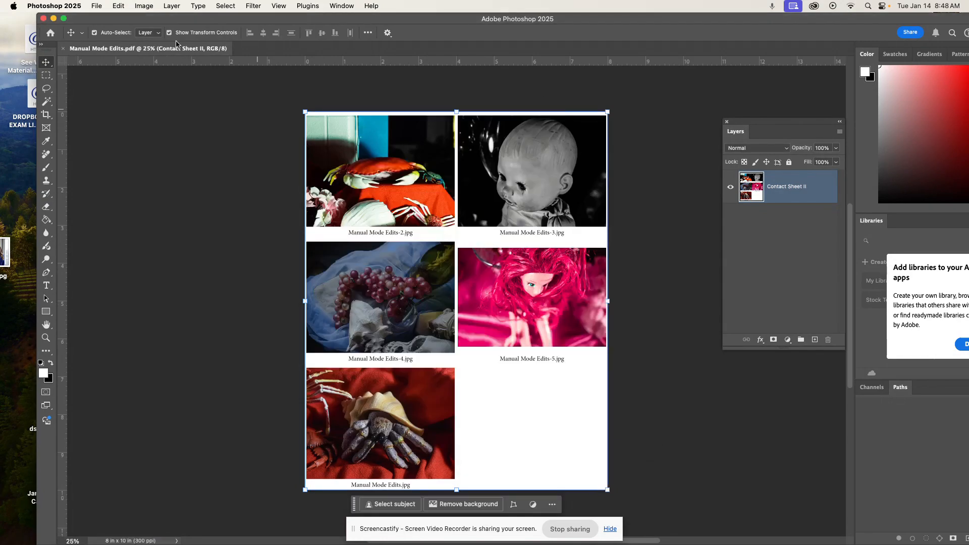
click(54, 18)
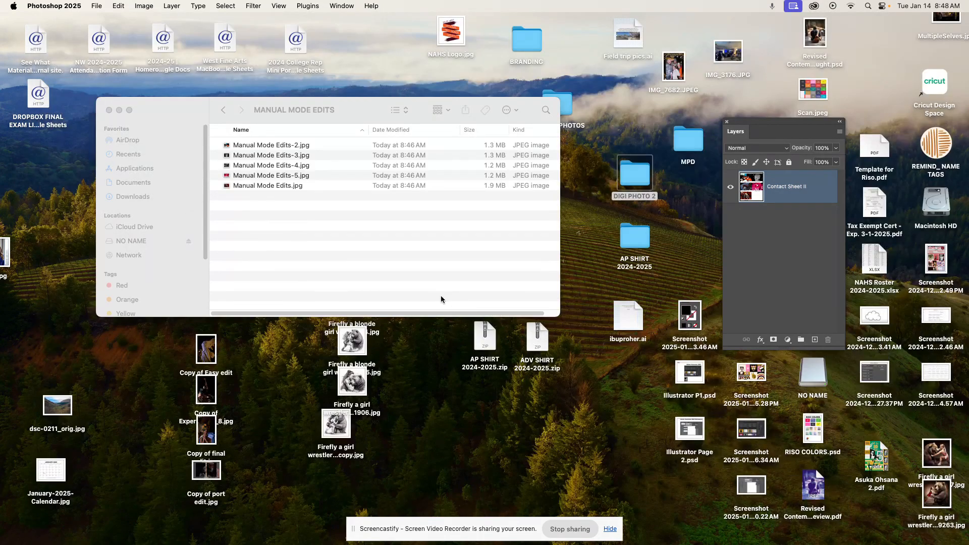